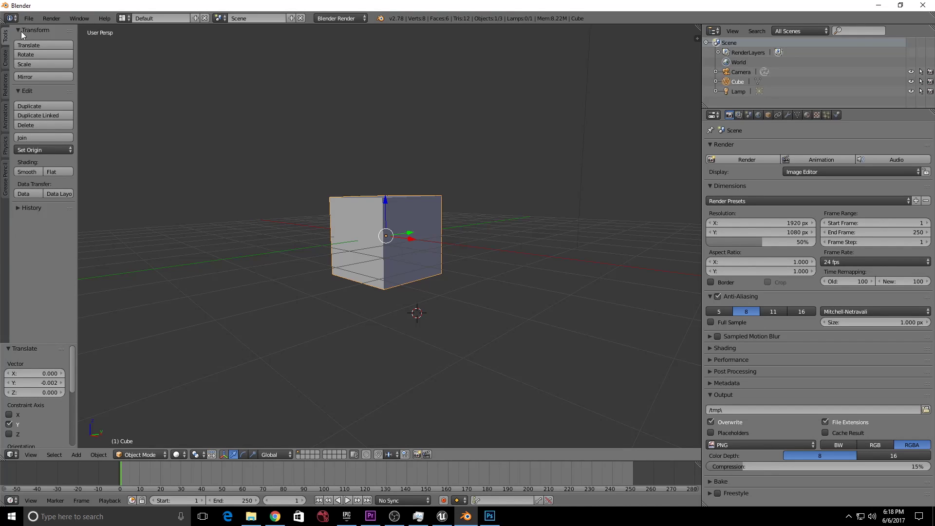
Reload the start-up file and enlarge the outliner area downwards.
left_click(29, 19)
left_click(34, 30)
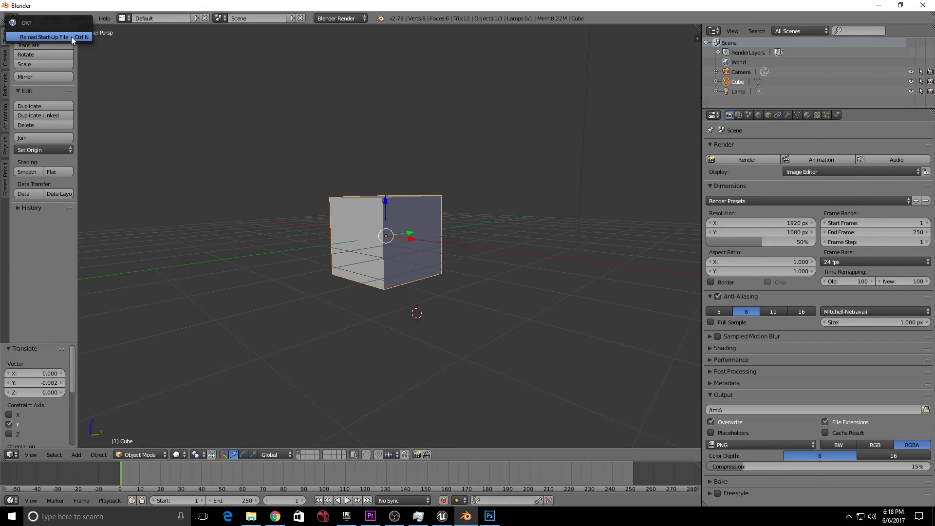
left_click(49, 37)
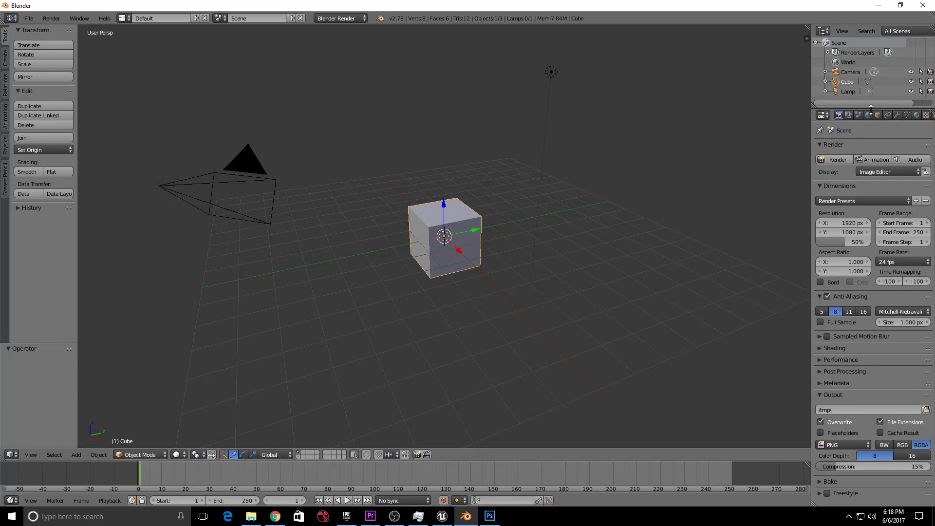
left_click_drag(872, 108, 883, 154)
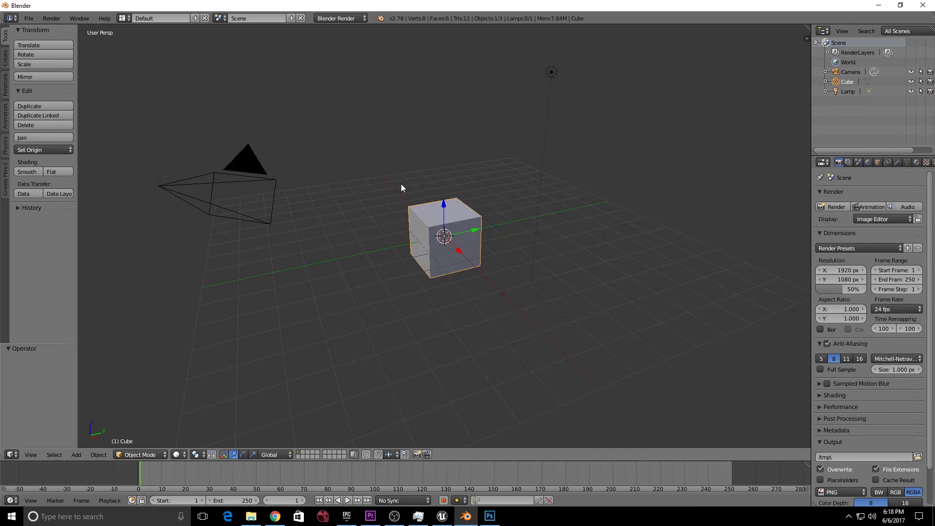
Select the camera, the cube and the lamp one after another in the outliner.
left_click(850, 72)
left_click(846, 83)
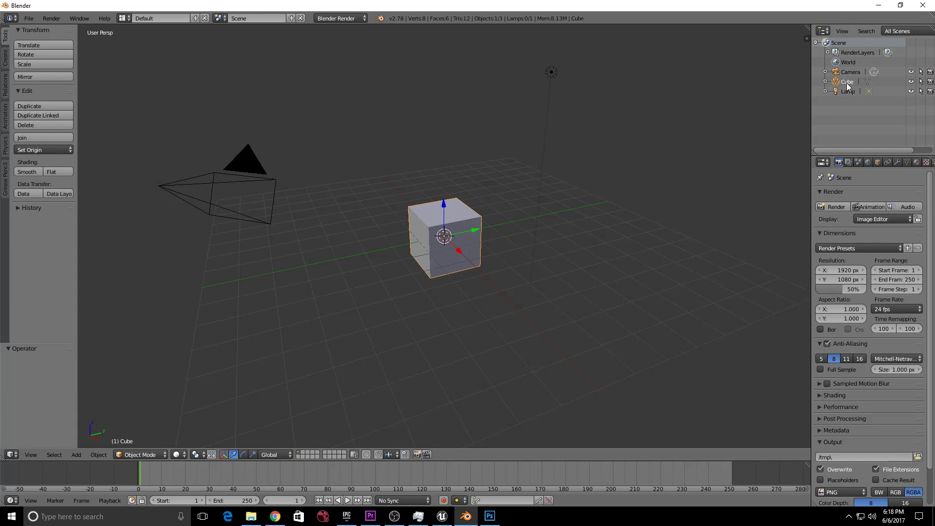
left_click(848, 92)
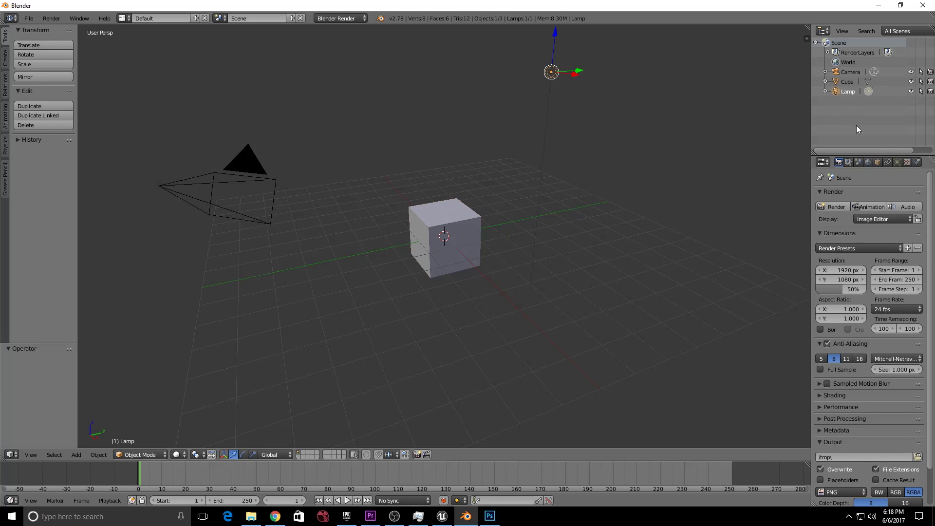
Delete the default cube from the scene.
right_click(469, 230)
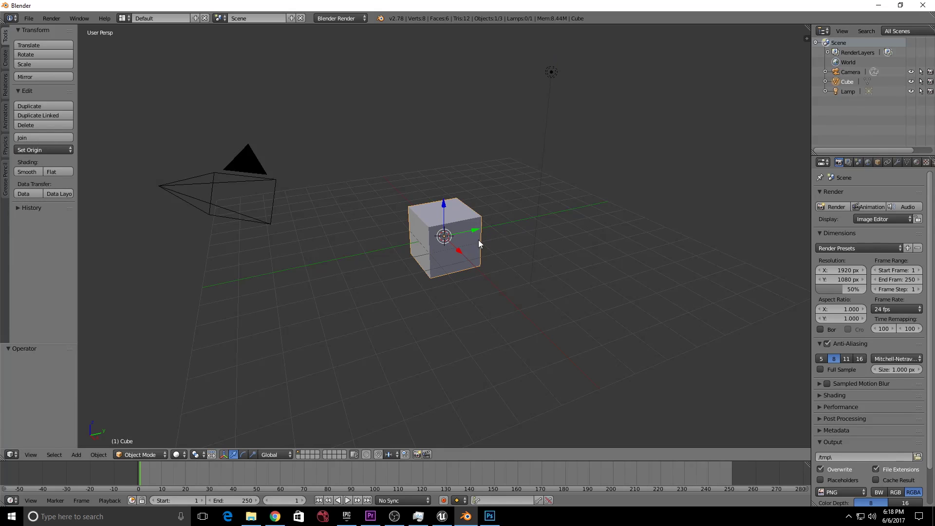
key("x")
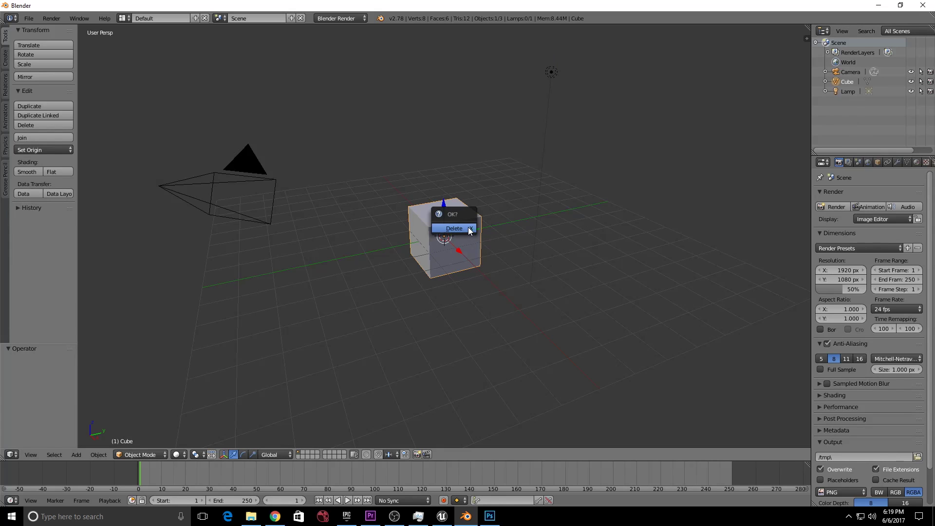
left_click(468, 231)
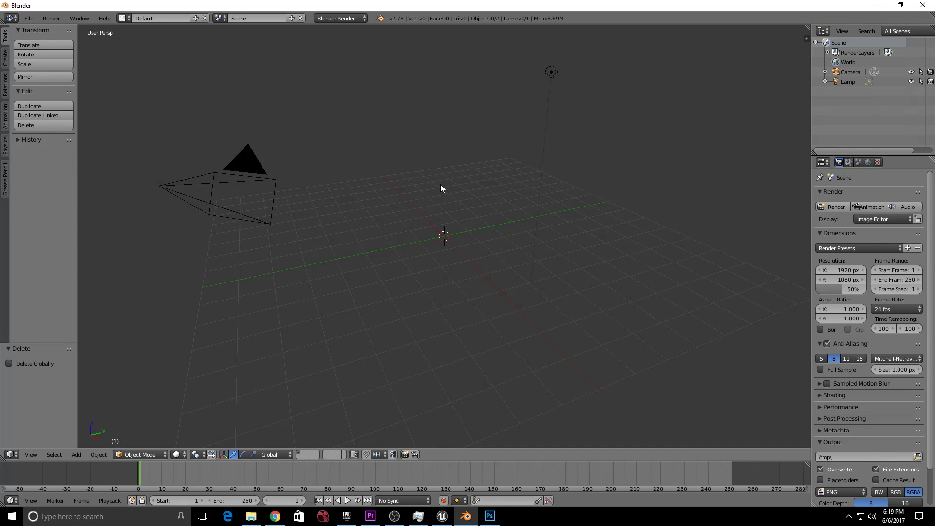
Examine the empty scene with its grid, camera and lamp from different distances and angles.
scroll(440, 189, "up", 3)
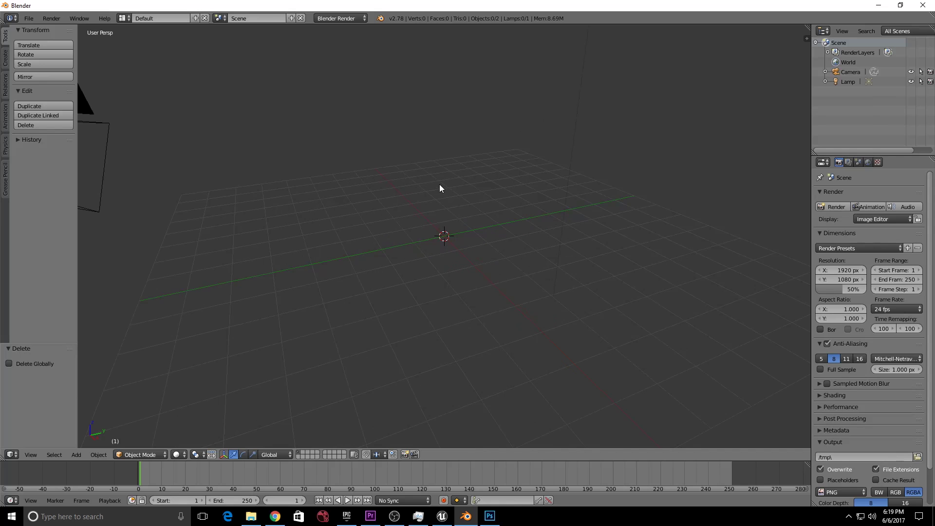
scroll(440, 189, "down", 6)
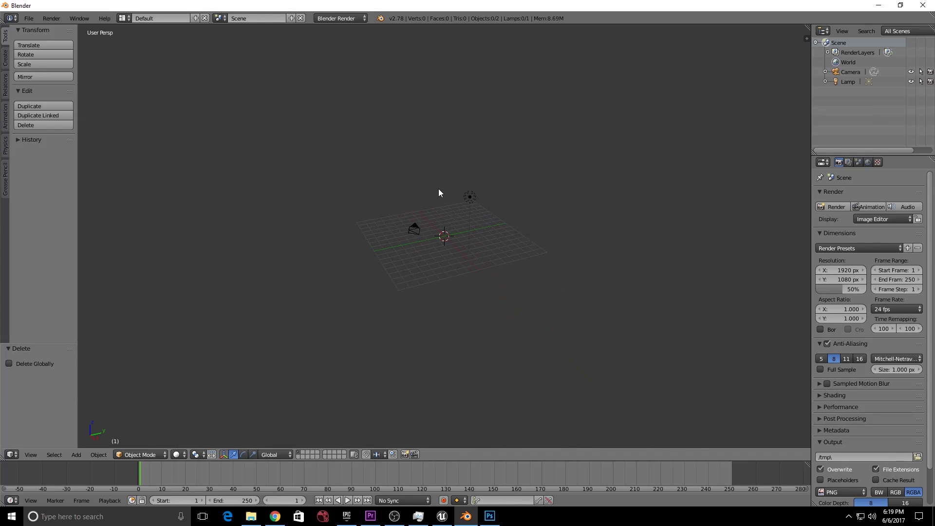
scroll(438, 189, "up", 6)
scroll(438, 190, "down", 5)
scroll(438, 190, "down", 3)
scroll(437, 190, "up", 4)
scroll(437, 190, "down", 2)
key("Left")
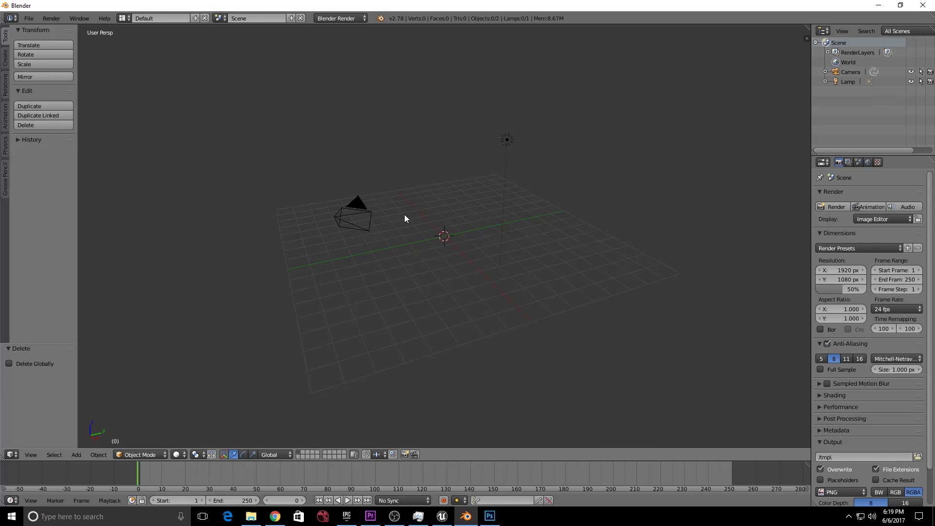
middle_click_drag(404, 218, 622, 207)
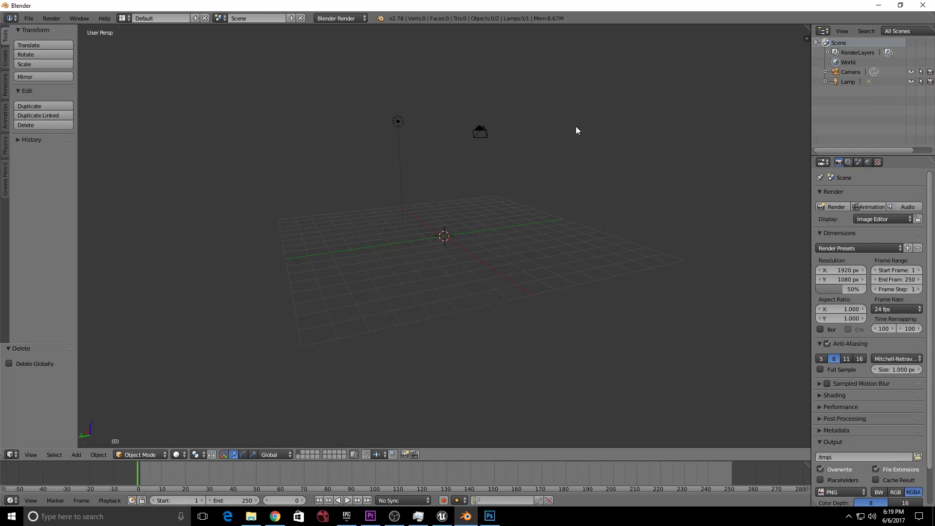
middle_click_drag(576, 127, 452, 171, "shift")
scroll(477, 201, "down", 1)
scroll(437, 201, "up", 4)
scroll(437, 201, "down", 6)
scroll(438, 202, "up", 6)
scroll(438, 201, "down", 5)
scroll(437, 201, "up", 4)
middle_click_drag(339, 183, 438, 200)
Select the camera, the lamp and the camera again directly in the 3D view.
right_click(533, 171)
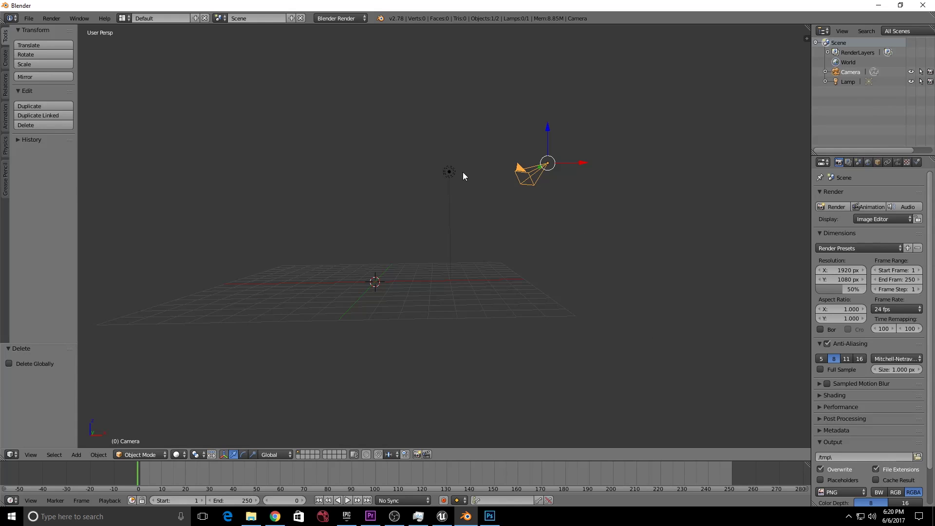
right_click(452, 169)
right_click(532, 179)
Place the 3D cursor at several spots on the grid, ending between the green Y axis line and the camera.
middle_click_drag(363, 271, 385, 277)
left_click(312, 283)
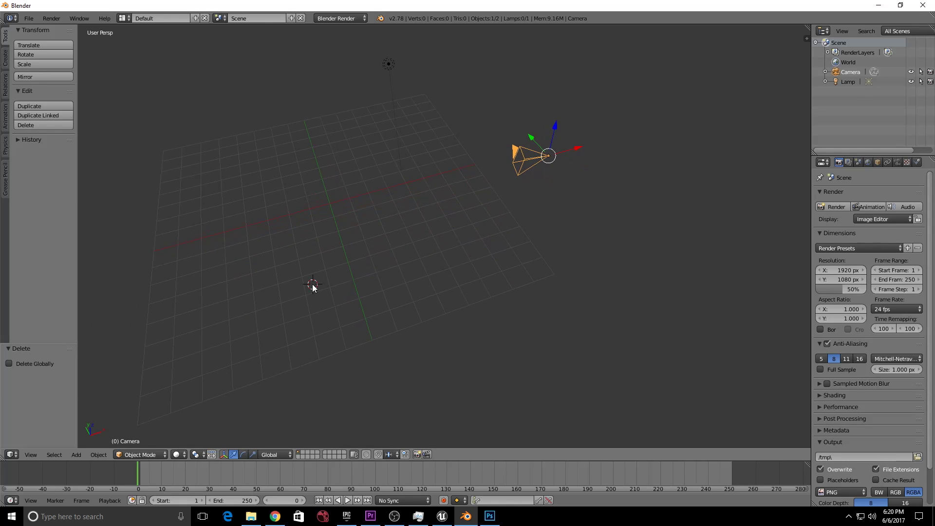
left_click(342, 299)
left_click(307, 179)
left_click(406, 178)
left_click(416, 249)
middle_click_drag(416, 249, 525, 167)
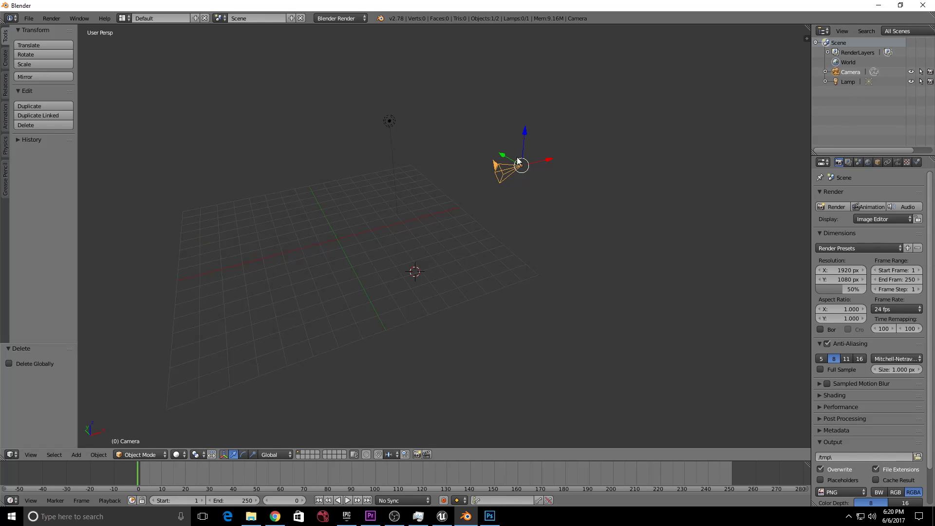
Select the lamp in the 3D view, and the camera and lamp in turn in the outliner.
right_click(390, 122)
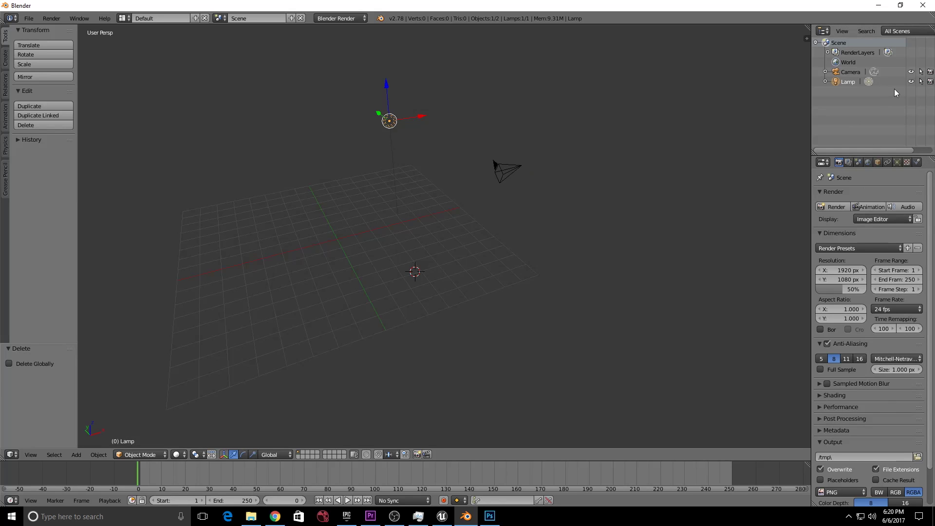
left_click(850, 74)
left_click(849, 82)
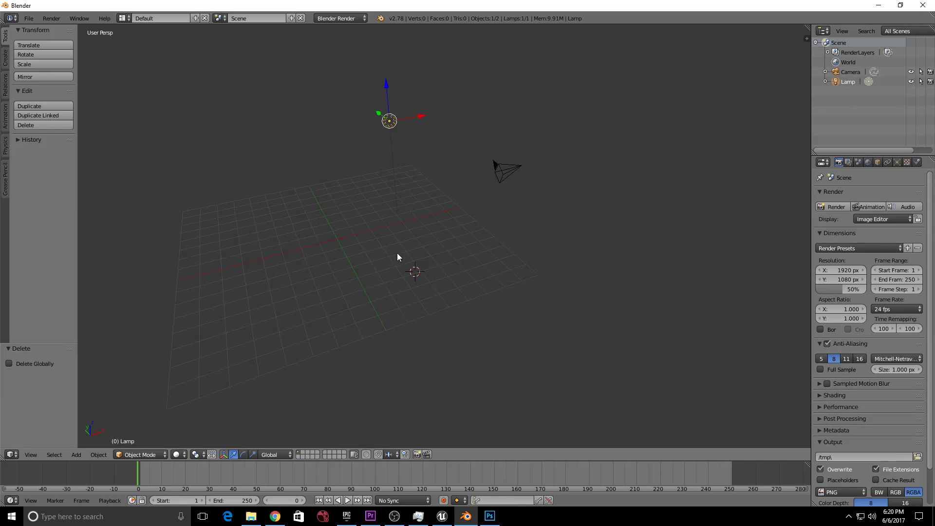
Add a UV sphere mesh at the 3D cursor.
scroll(398, 254, "up", 2)
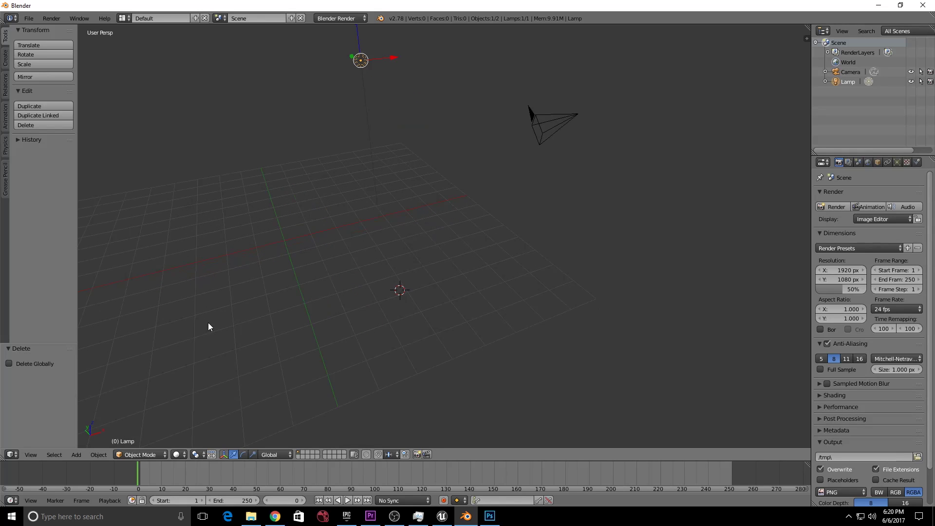
left_click(78, 454)
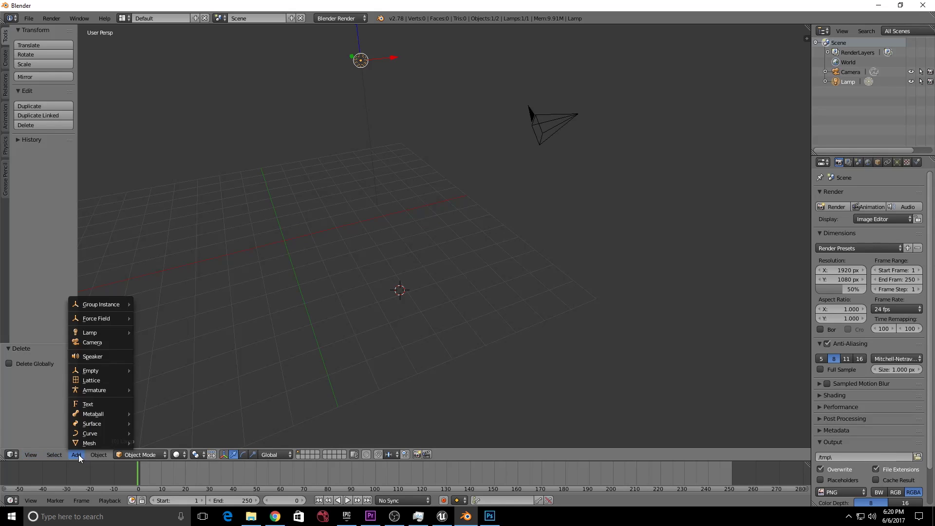
mouse_move(82, 443)
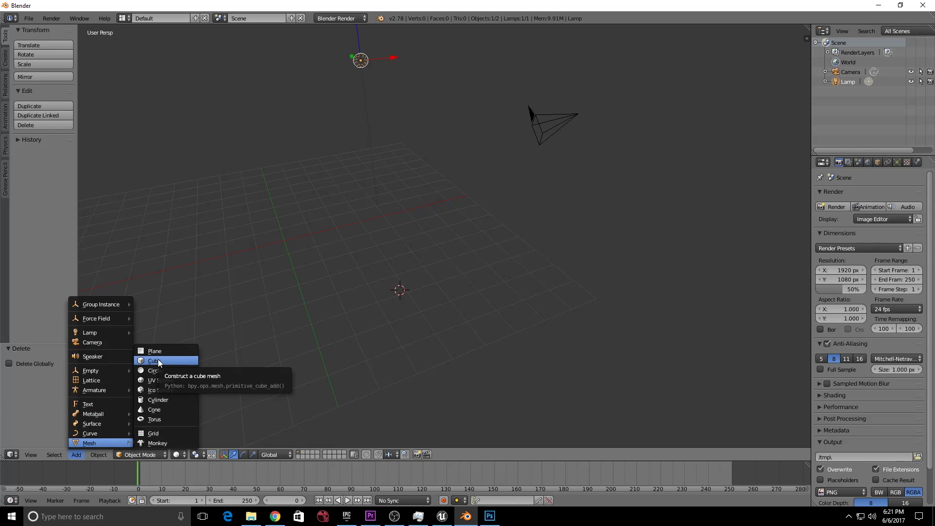
left_click(158, 377)
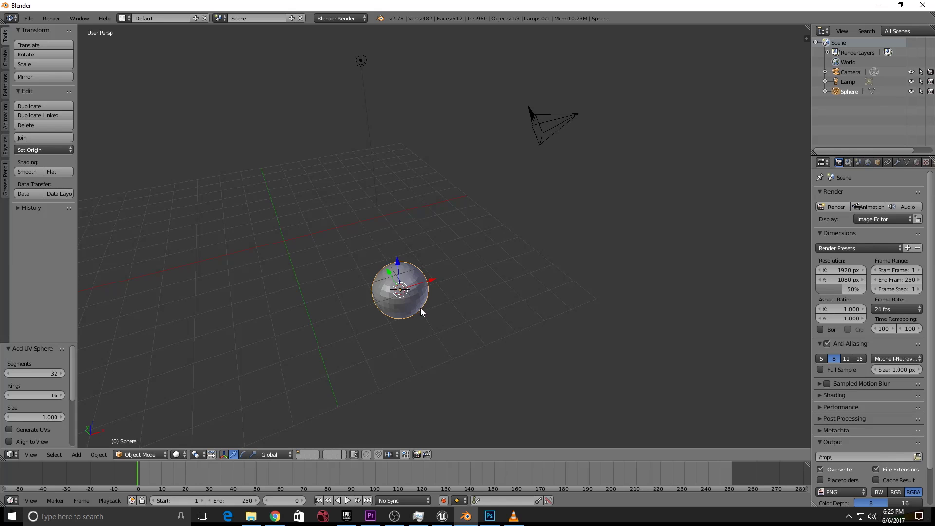
Place the 3D cursor at about X -2.9, Y 2.1, Z 1.05 and add a cube mesh there.
middle_click_drag(417, 308, 437, 314)
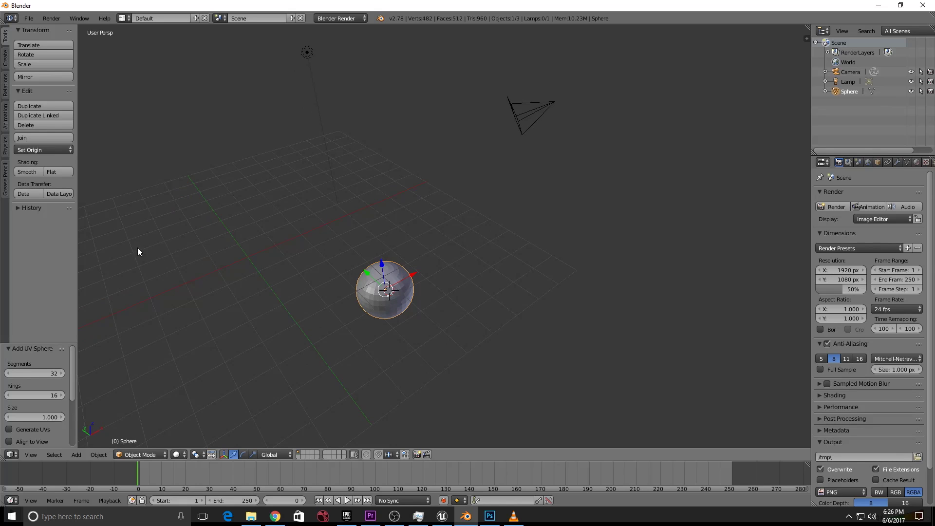
left_click(126, 239)
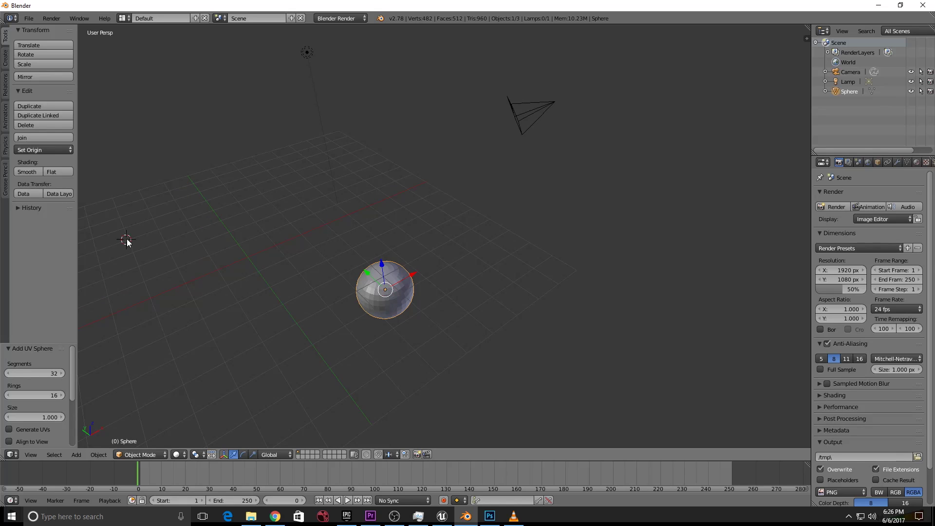
left_click(77, 455)
mouse_move(91, 433)
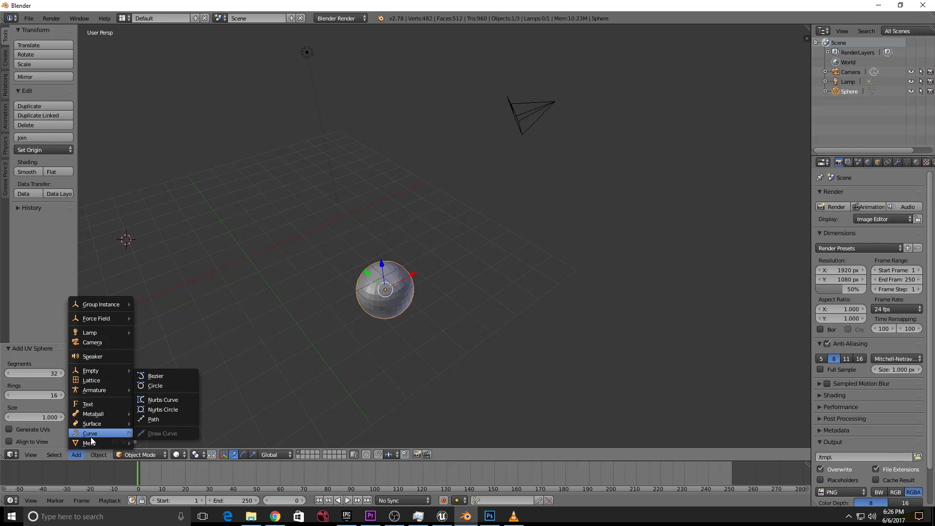
left_click(155, 361)
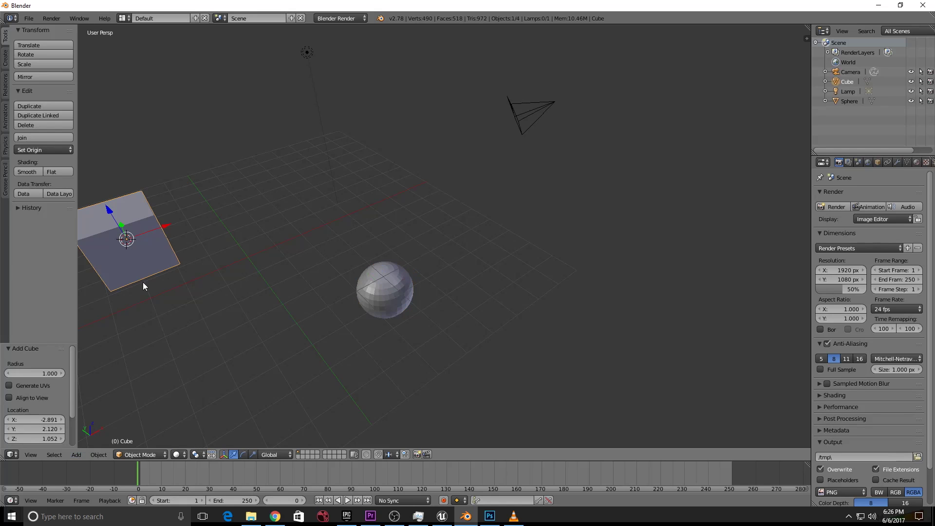
Reset the 3D cursor to the world origin and add a second cube mesh there.
middle_click_drag(142, 285, 108, 267)
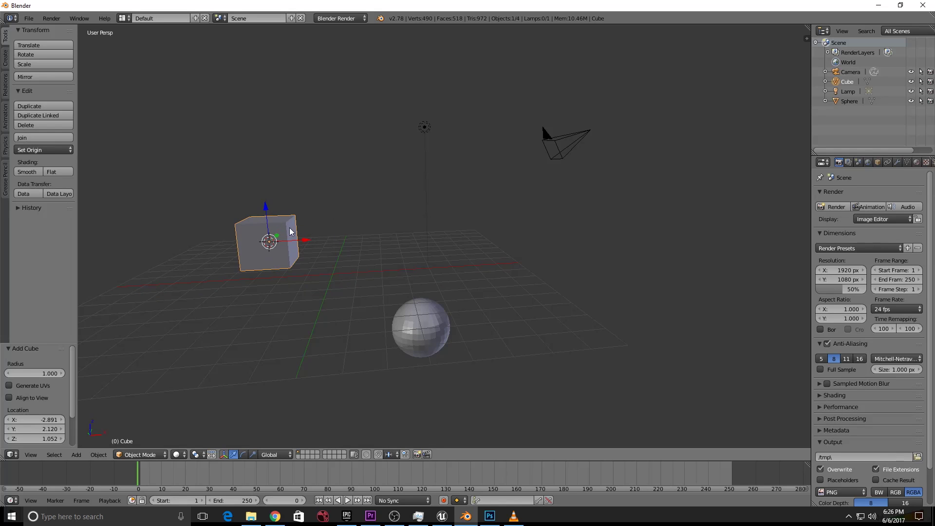
mouse_move(346, 276)
middle_mouse_down()
mouse_move(344, 297)
mouse_move(346, 277)
middle_mouse_up()
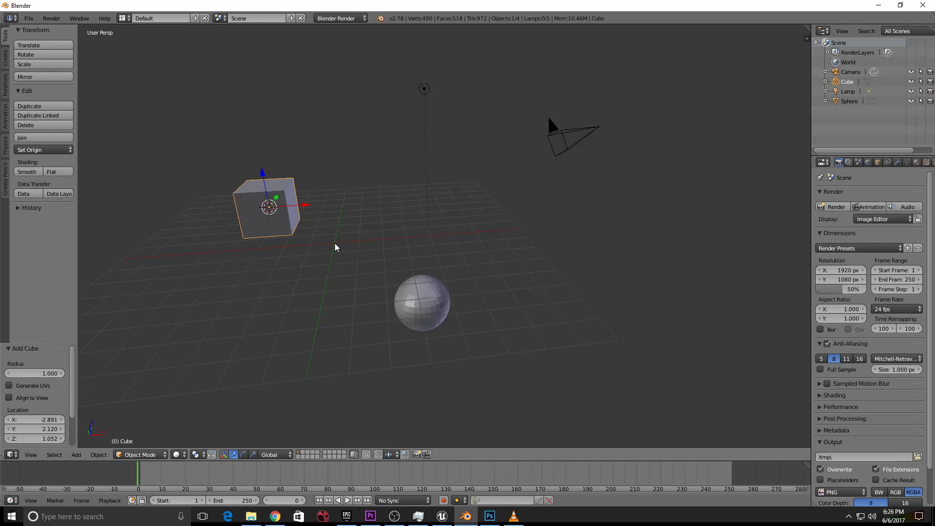
key("shift+c")
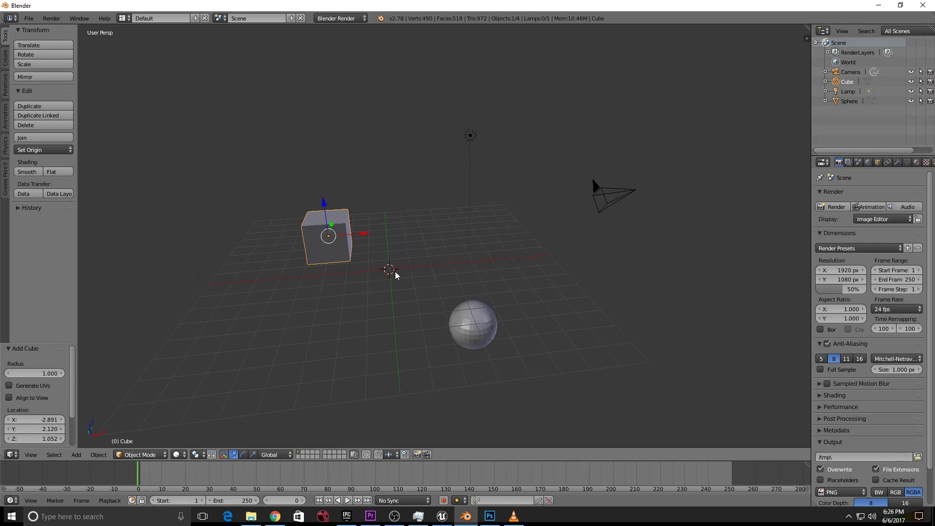
scroll(393, 272, "up", 2)
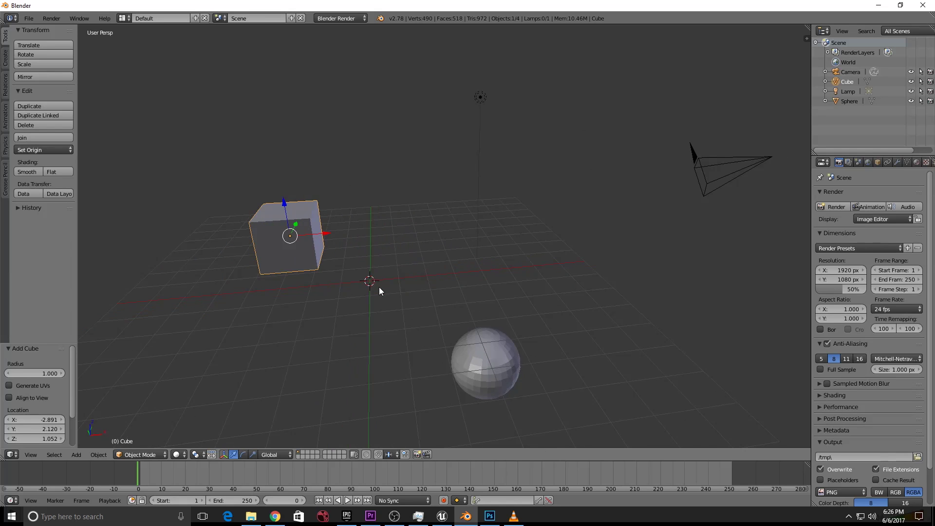
key("shift+a")
mouse_move(369, 291)
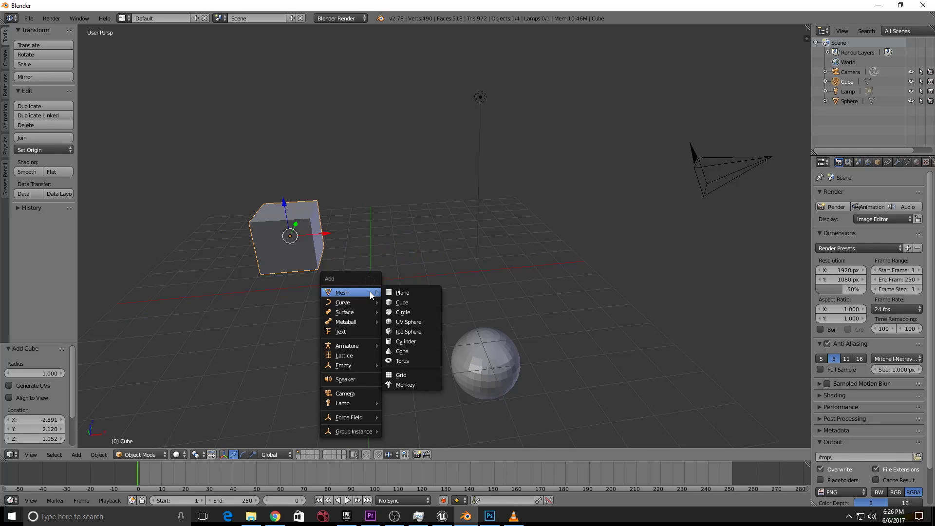
left_click(403, 303)
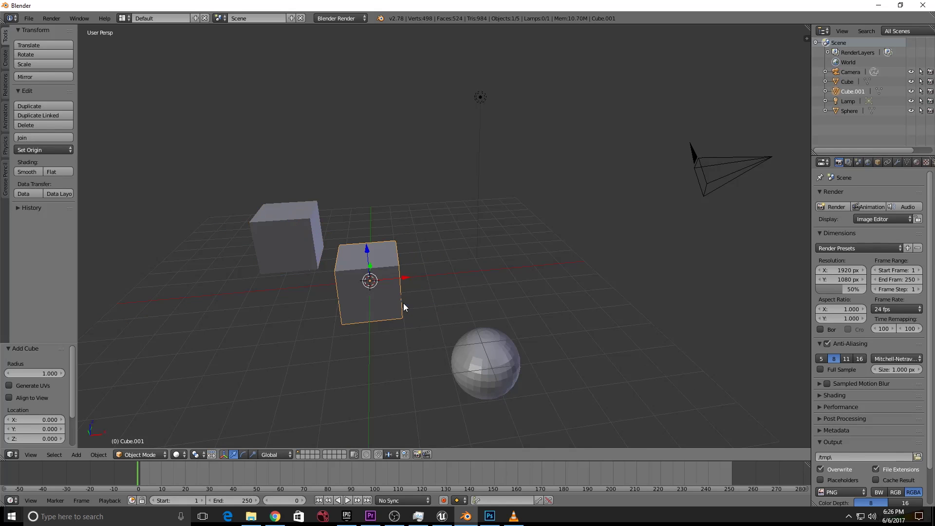
middle_click_drag(348, 308, 382, 290)
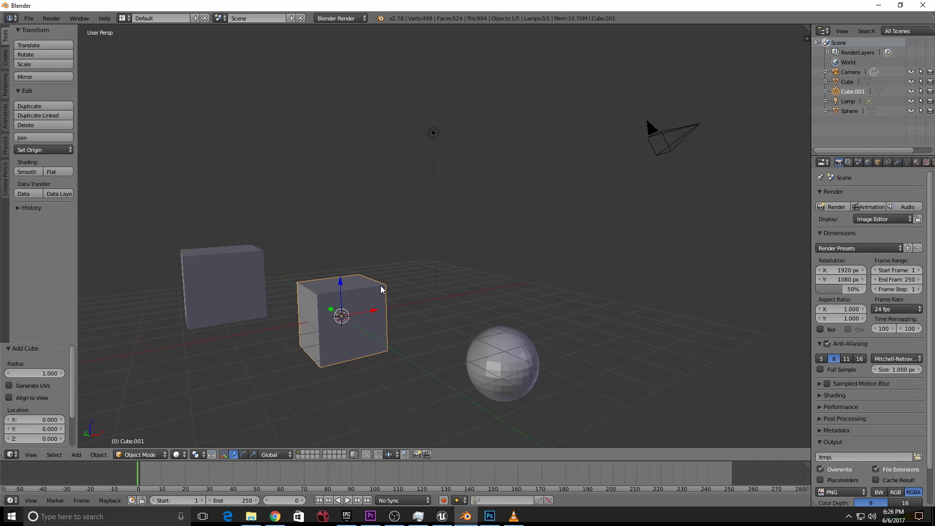
Delete the UV sphere and both cubes, leaving only the camera and lamp.
right_click(496, 365)
key("x")
left_click(503, 369)
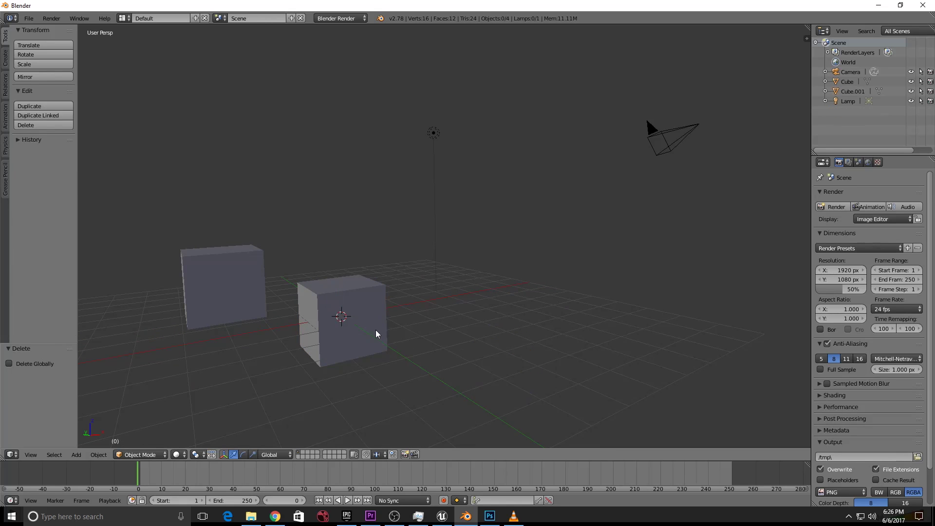
right_click(376, 331)
key("x")
left_click(375, 331)
right_click(259, 291)
key("x")
left_click(258, 289)
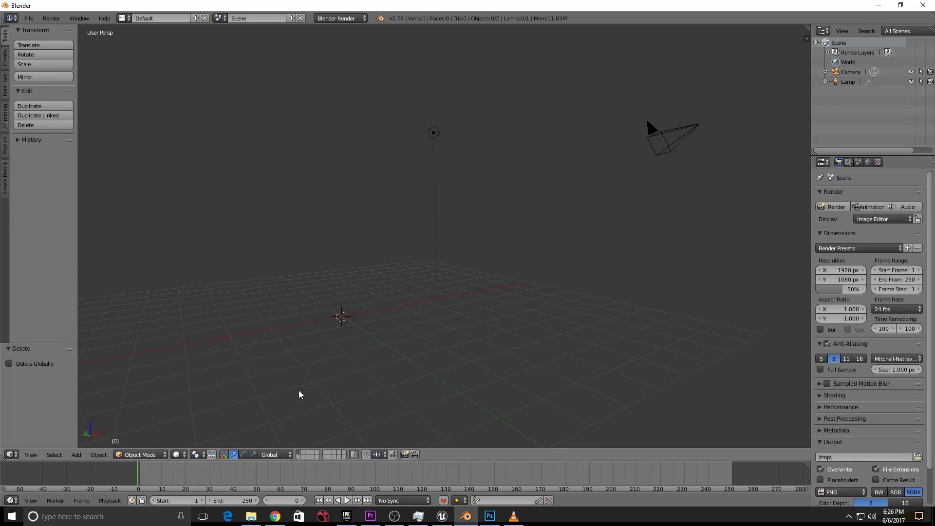
Add a cube mesh at the world origin.
left_click(73, 451)
key("shift+a")
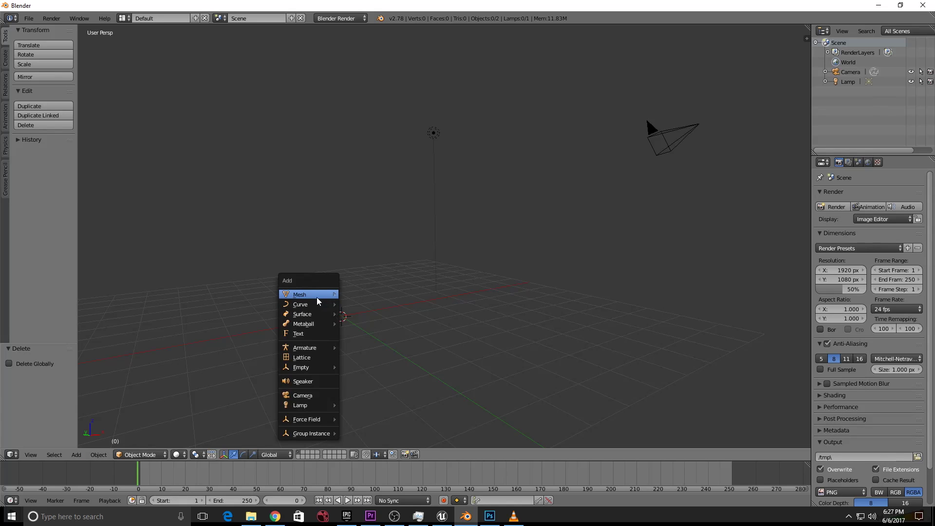
mouse_move(326, 294)
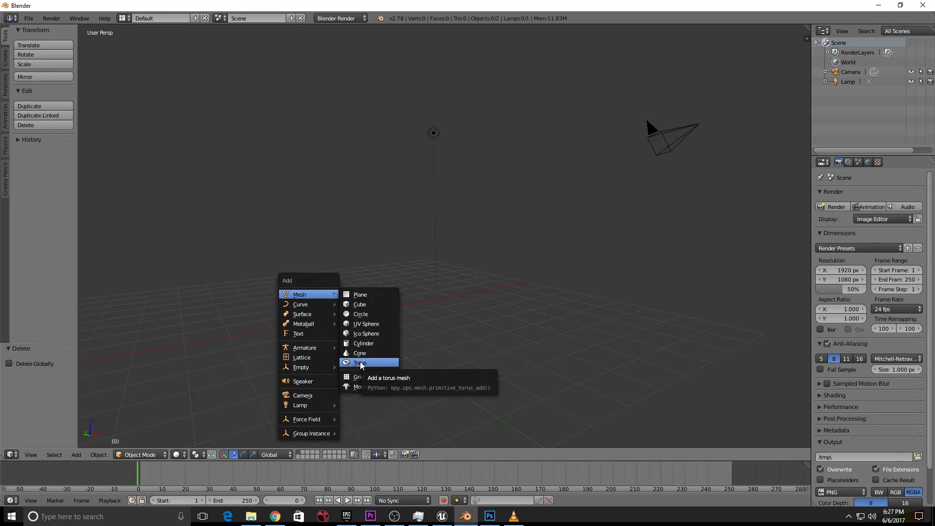
left_click(361, 306)
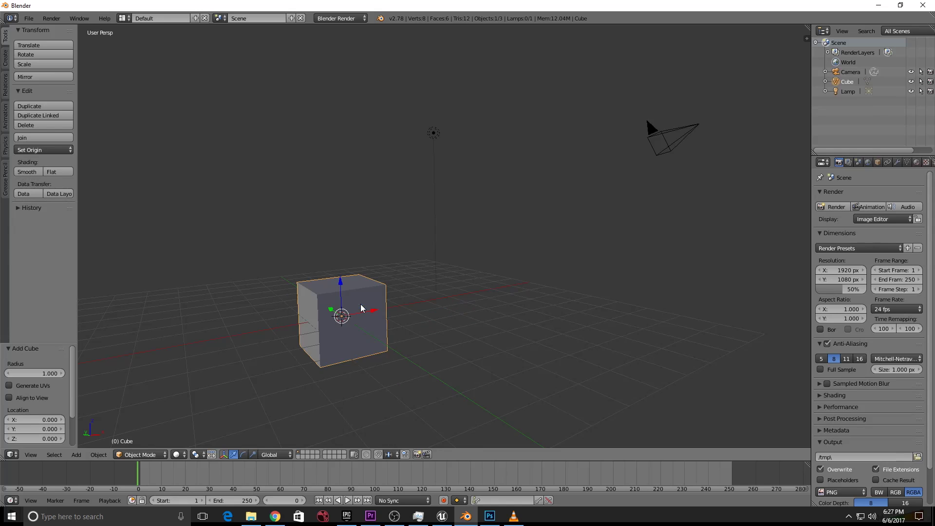
scroll(356, 321, "up", 2)
middle_click_drag(328, 350, 451, 240)
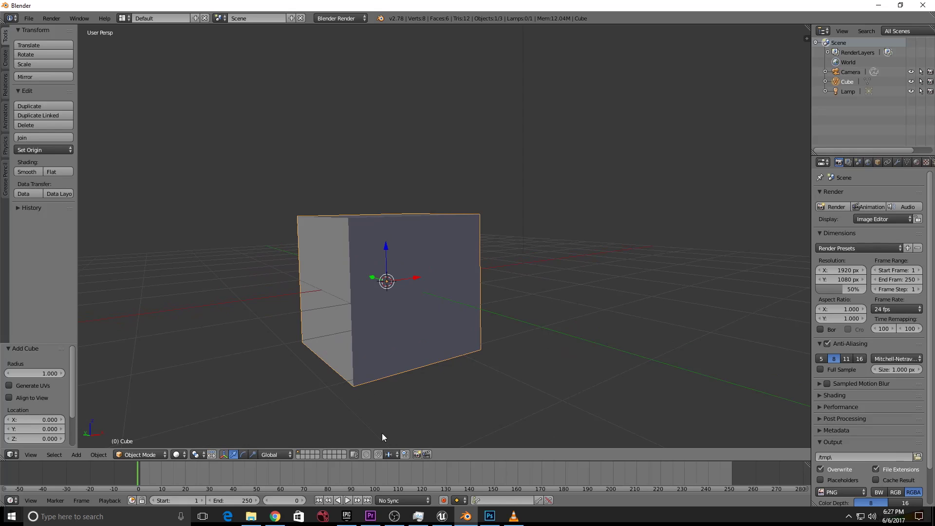
Switch to Photoshop to view the Introduction to Blender slide and return to the cube in Blender.
key("alt+Tab")
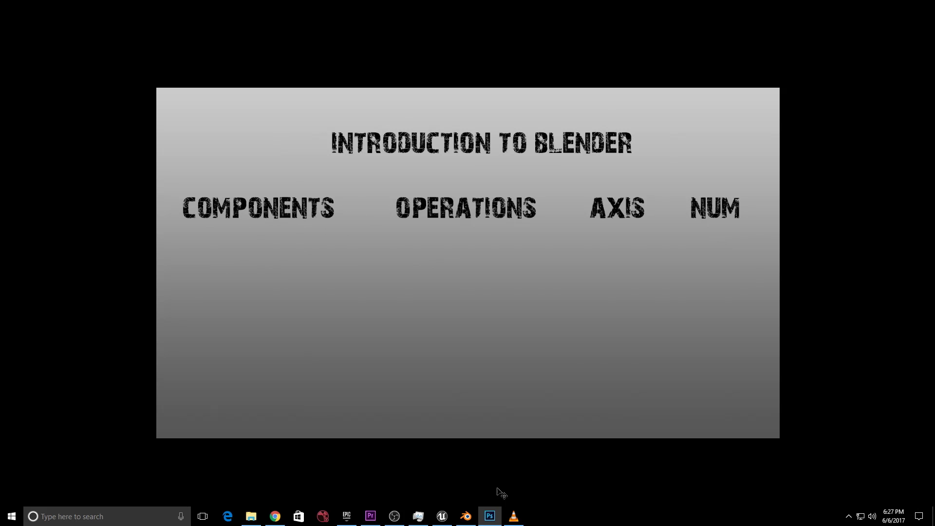
left_click(466, 516)
scroll(267, 258, "down", 5)
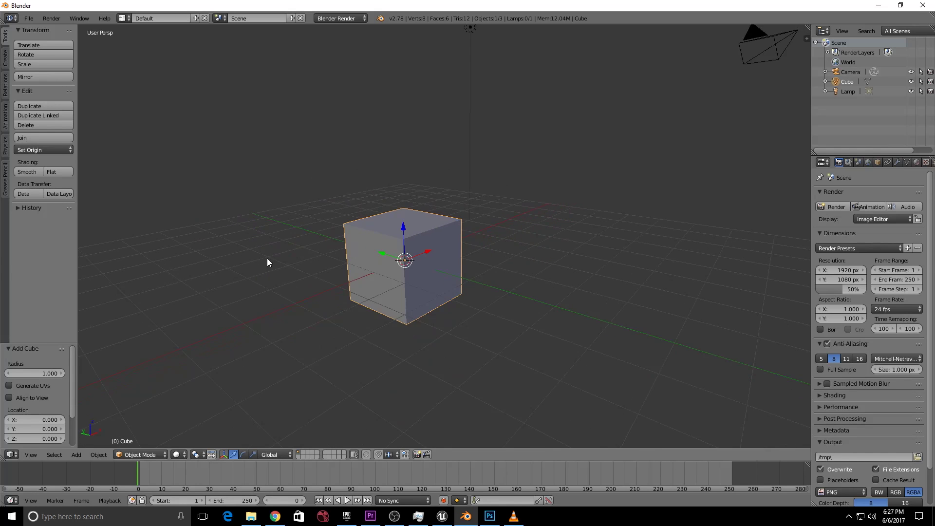
scroll(265, 259, "up", 5)
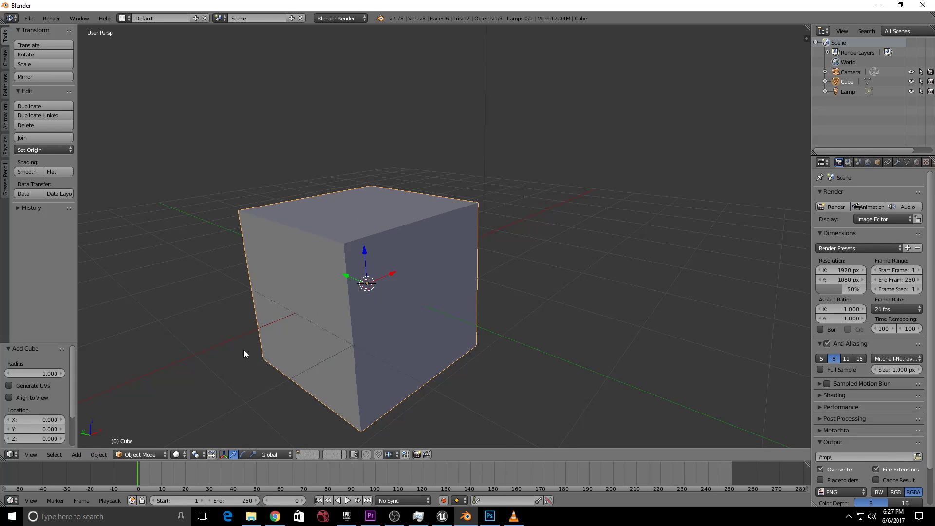
Switch the cube into Edit Mode and back to Object Mode.
left_click(142, 454)
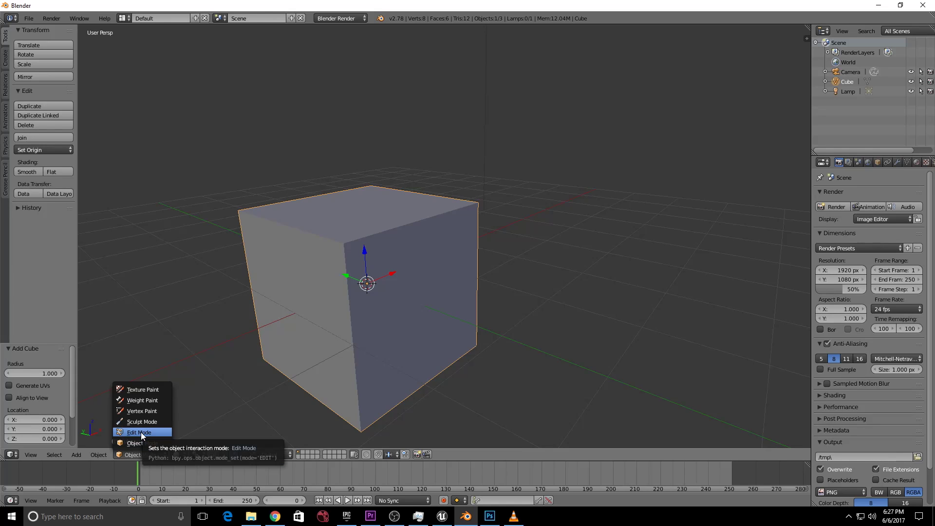
left_click(141, 431)
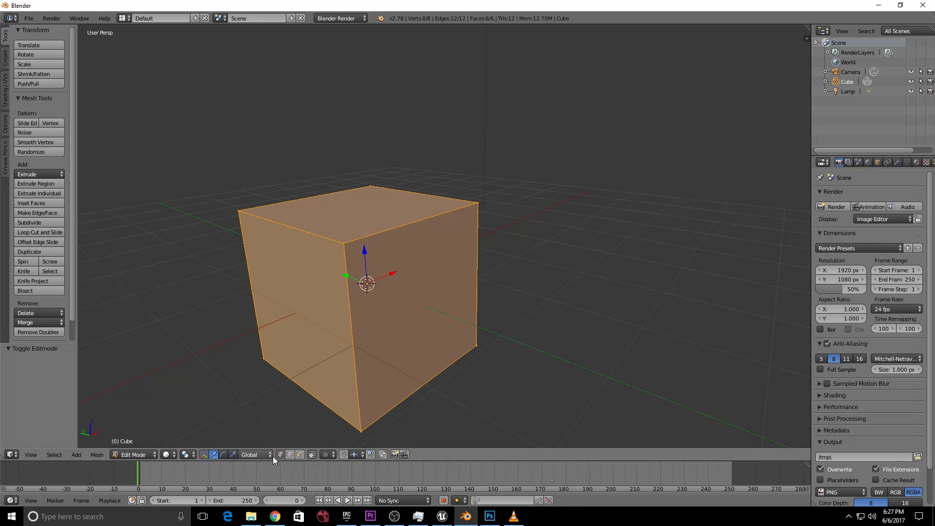
left_click(151, 455)
left_click(148, 440)
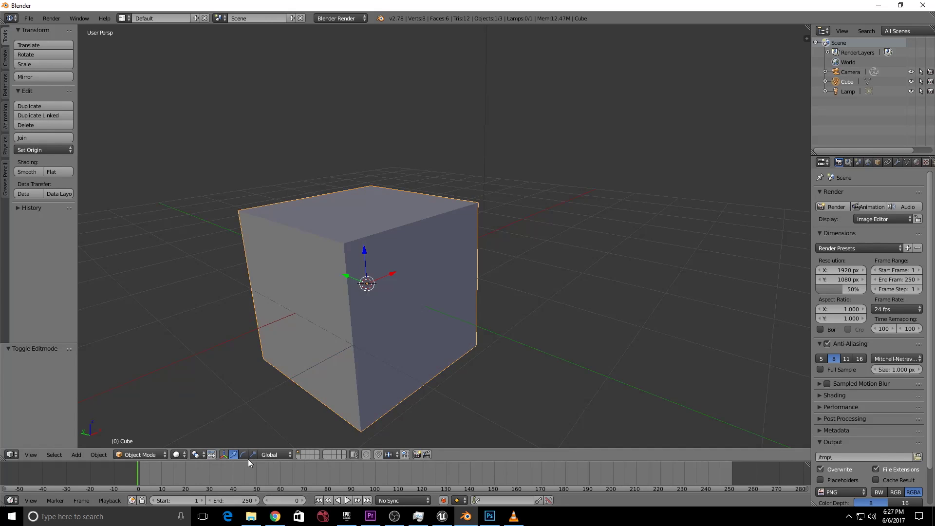
Enter Edit Mode on the cube and select only its nearest top corner vertex.
left_click(147, 454)
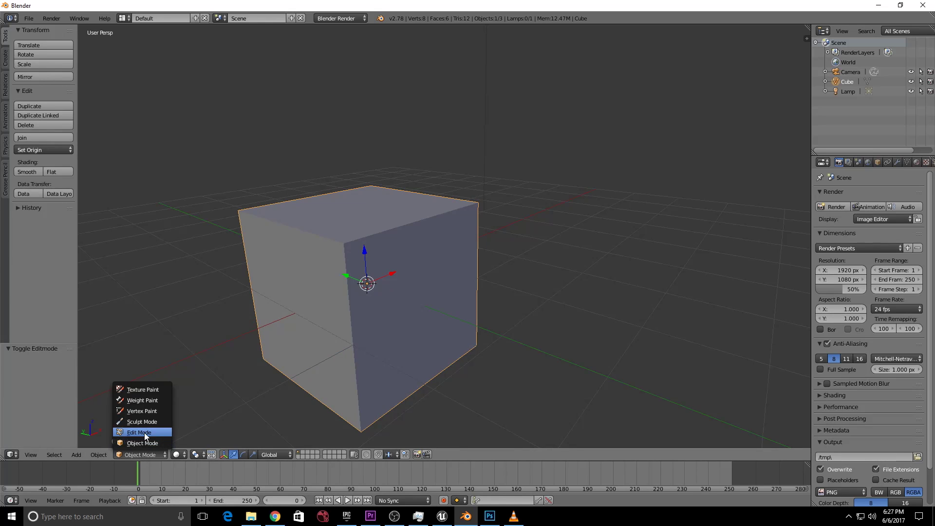
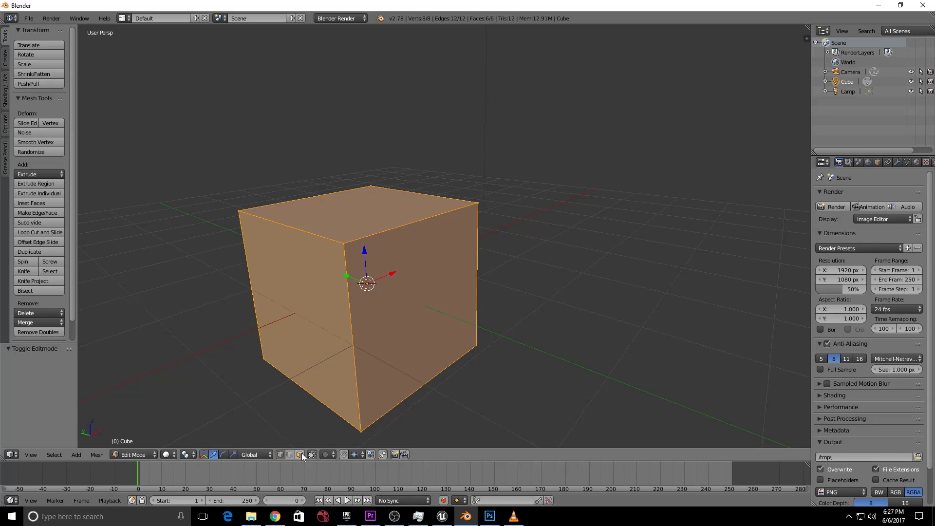
scroll(371, 303, "up", 4)
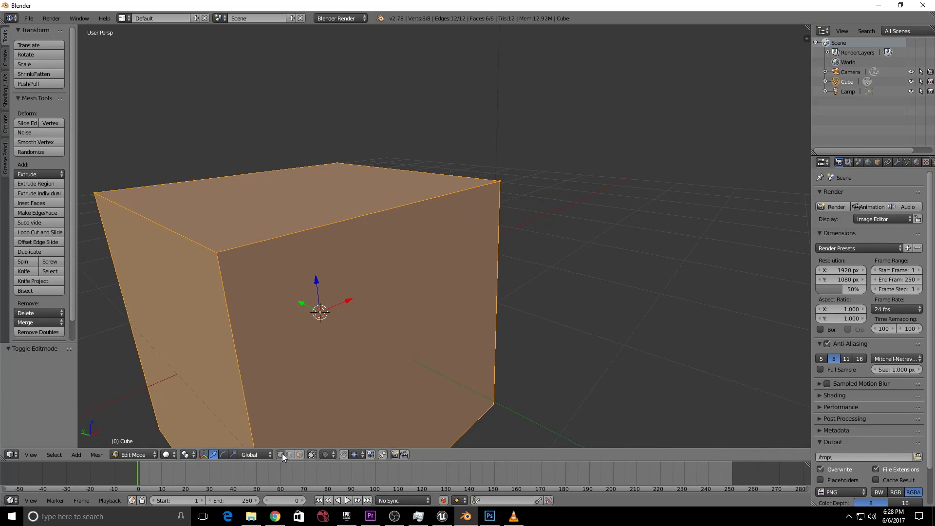
right_click(216, 252)
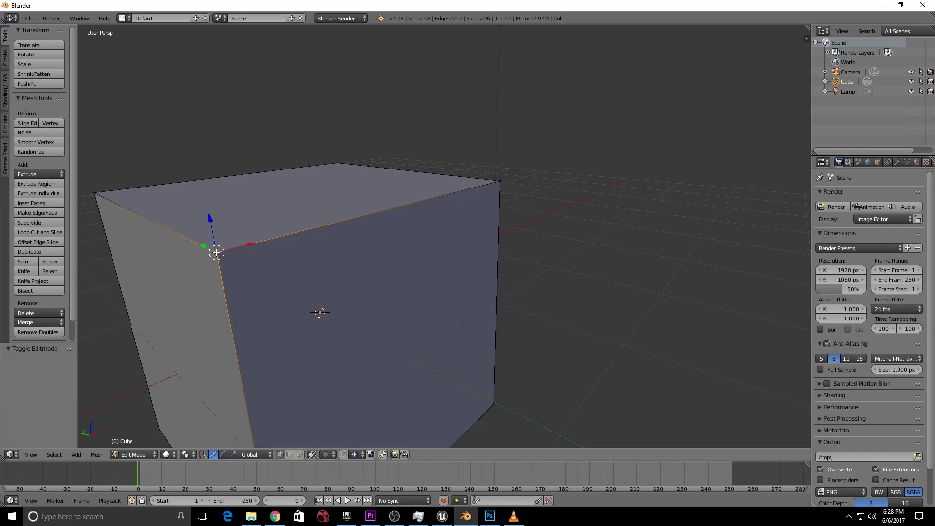
Extend the vertex selection with the other three corners of one side face until the whole face is selected.
scroll(243, 268, "down", 4)
middle_click_drag(307, 299, 394, 303)
scroll(501, 336, "down", 3)
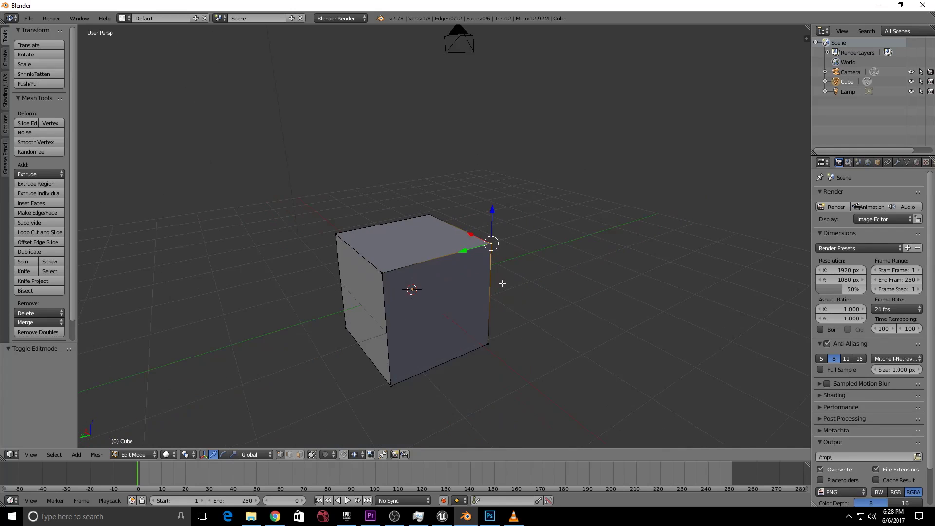
middle_click_drag(501, 336, 464, 297)
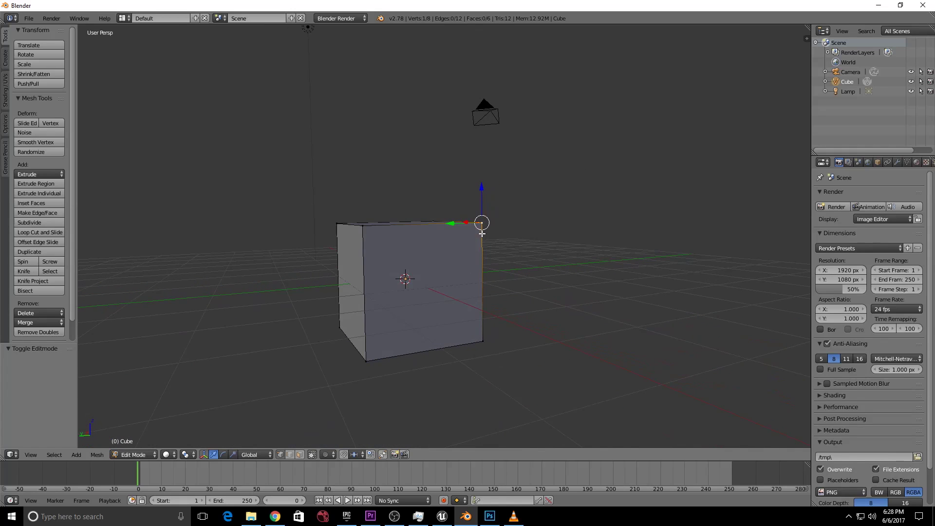
right_click(362, 225, "shift")
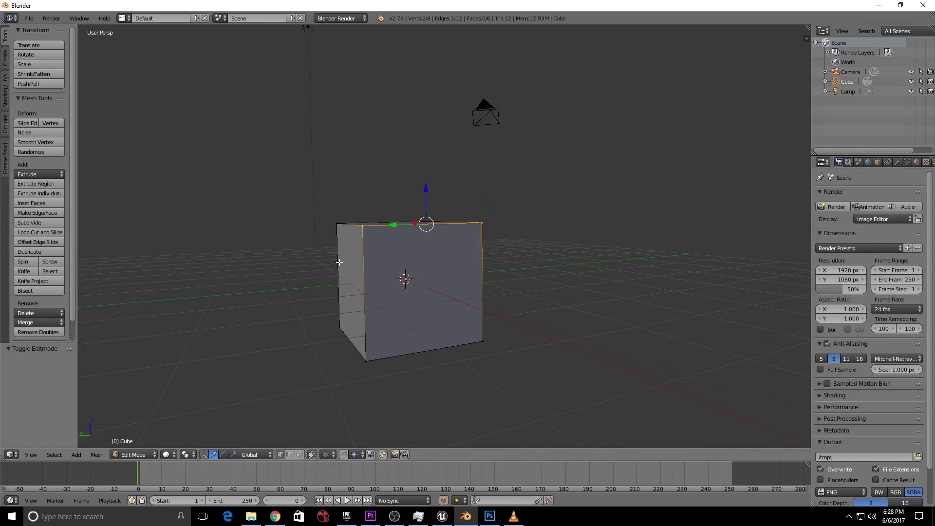
middle_click_drag(337, 260, 432, 282)
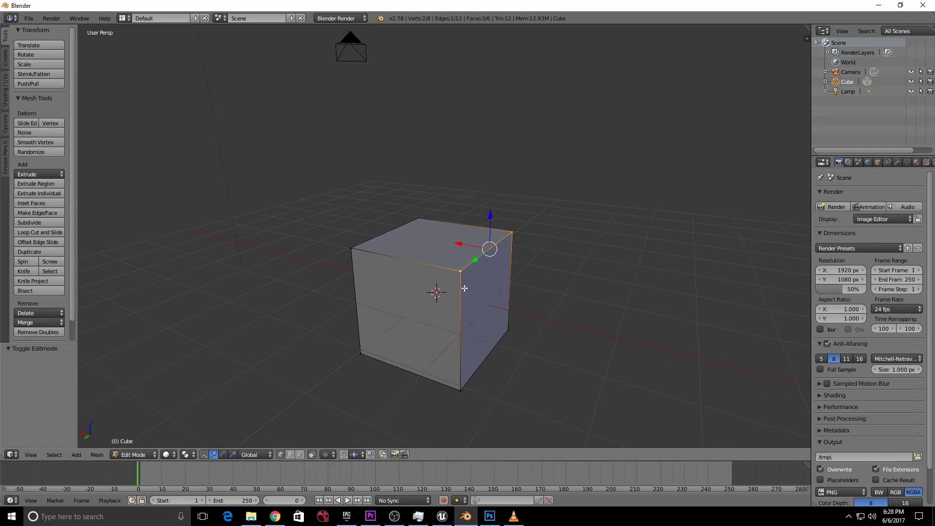
middle_click_drag(501, 326, 466, 334)
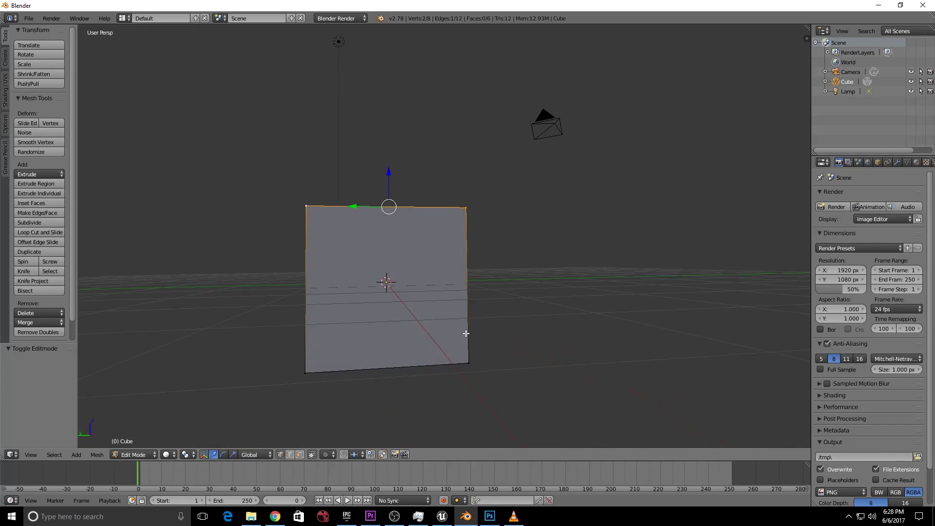
right_click(468, 361, "shift")
right_click(306, 372, "shift")
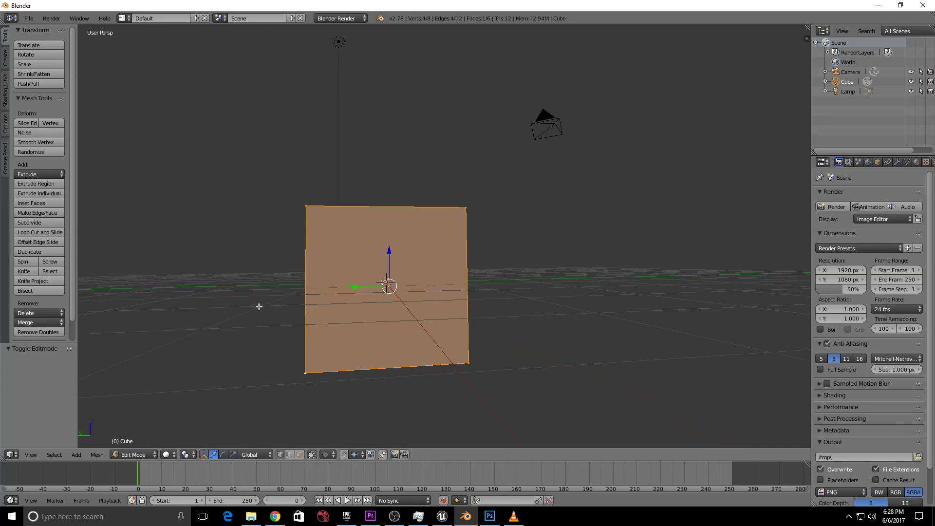
Select the four top corner vertices of the cube one at a time, each replacing the previous selection.
middle_click_drag(259, 306, 285, 247)
right_click(286, 246)
right_click(434, 251)
right_click(450, 209)
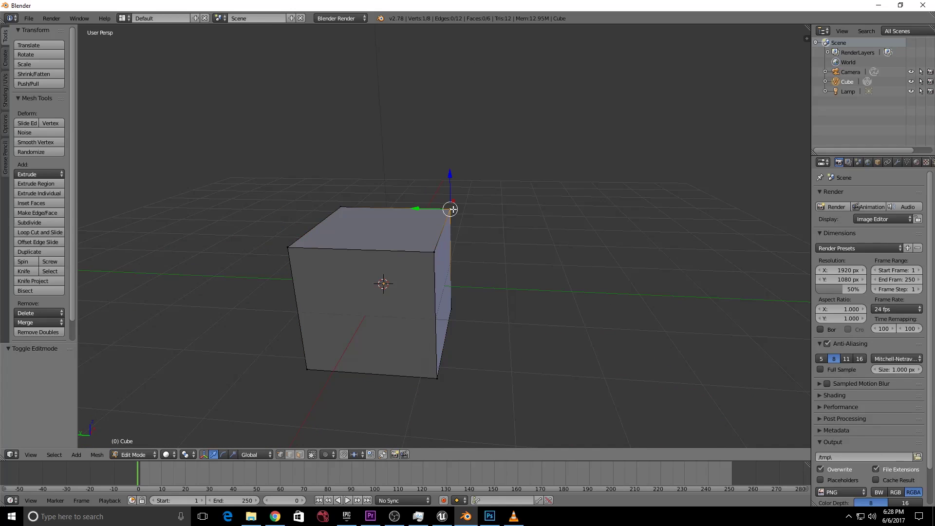
right_click(341, 209)
Change to edge selection and select the cube's top edges one by one, ending on the front top edge.
left_click(290, 455)
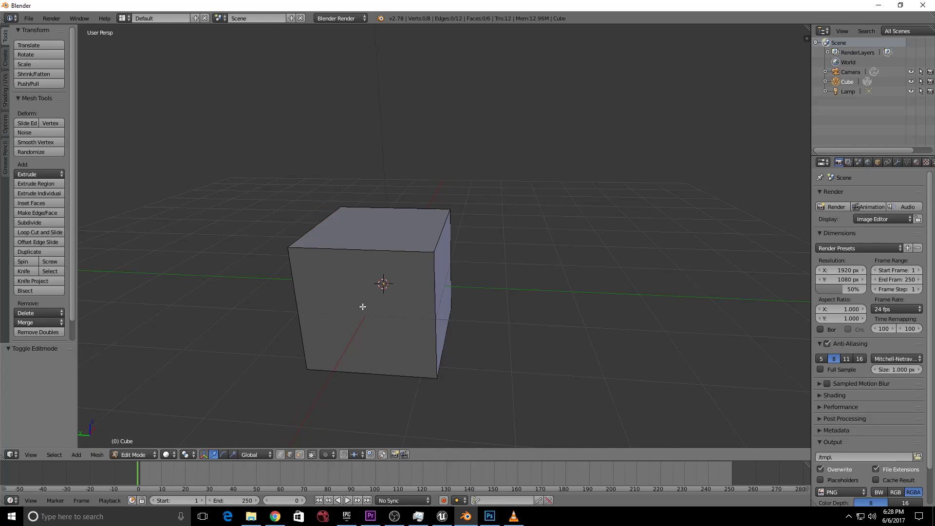
scroll(372, 279, "up", 4)
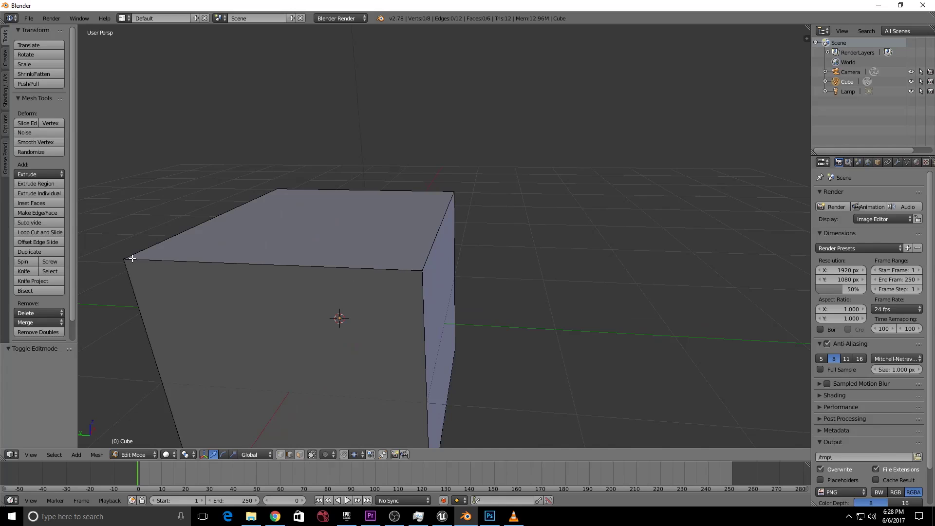
right_click(353, 267)
right_click(433, 236)
right_click(373, 194)
right_click(245, 208)
right_click(255, 263)
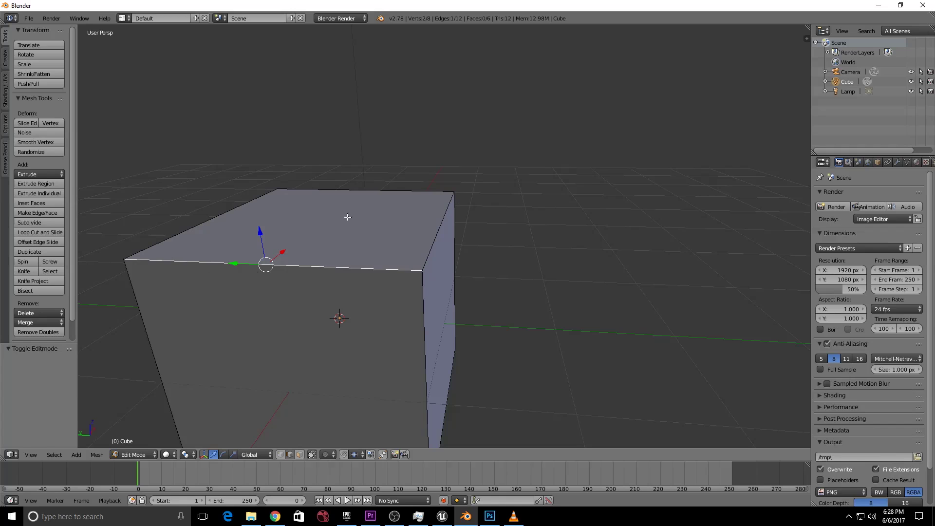
Change to face selection and select the cube's front face, followed by its top face alone.
left_click(299, 454)
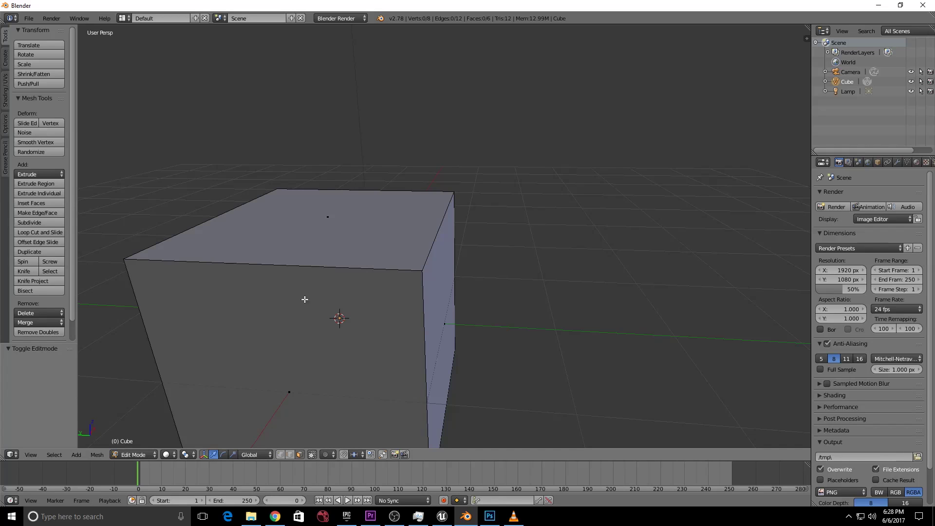
right_click(287, 402)
right_click(327, 217)
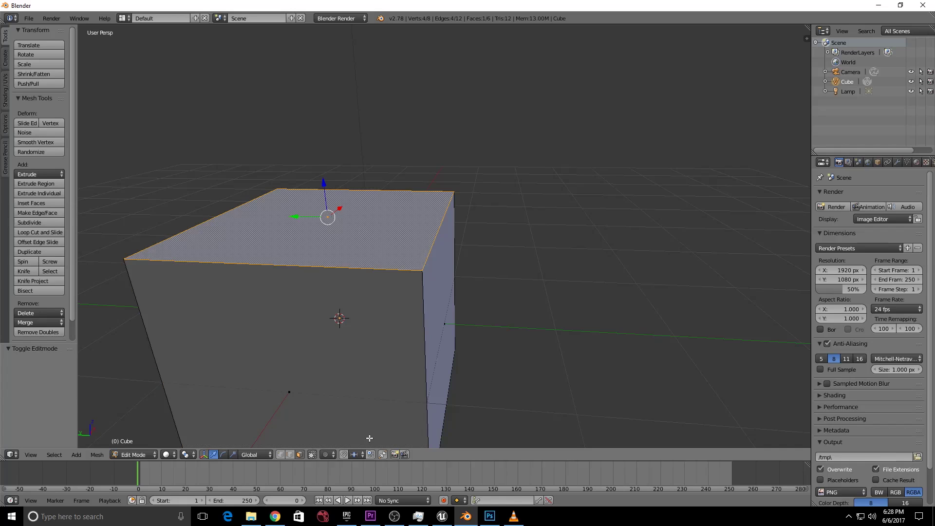
In vertex selection, move a front top corner vertex about 0.037 up along Z and undo the move.
left_click(280, 455)
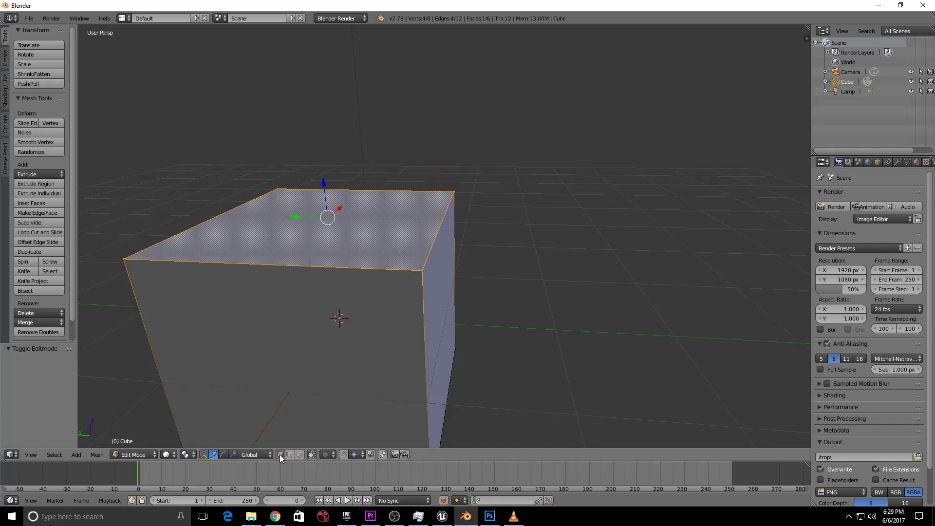
left_click(419, 270)
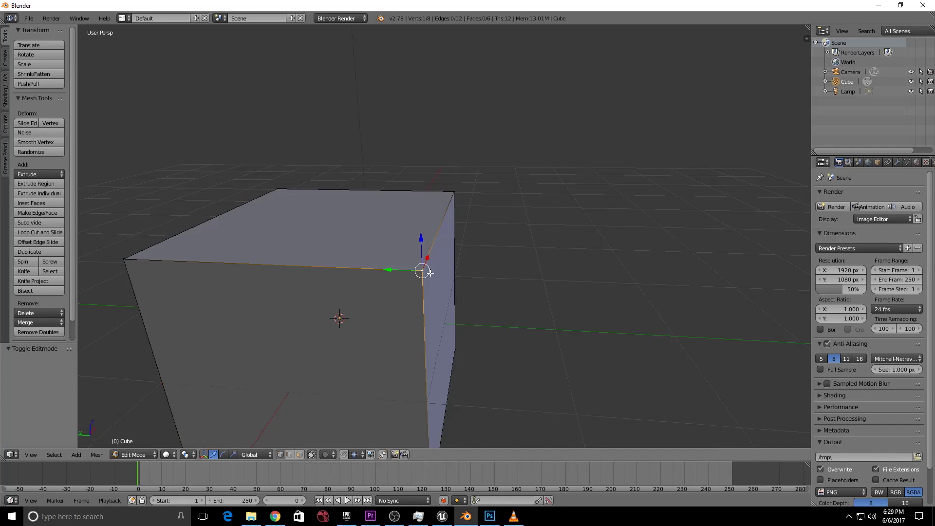
mouse_move(418, 236)
left_mouse_down()
mouse_move(424, 334)
mouse_move(424, 222)
mouse_move(422, 231)
left_mouse_up()
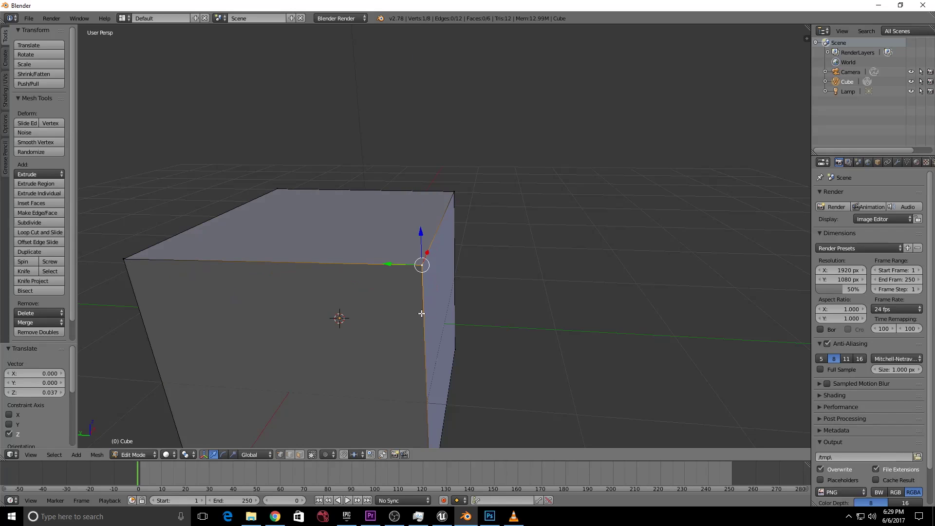
key("ctrl+z")
In edge selection, move the cube's front top edge along the Z axis and undo the move.
left_click(294, 455)
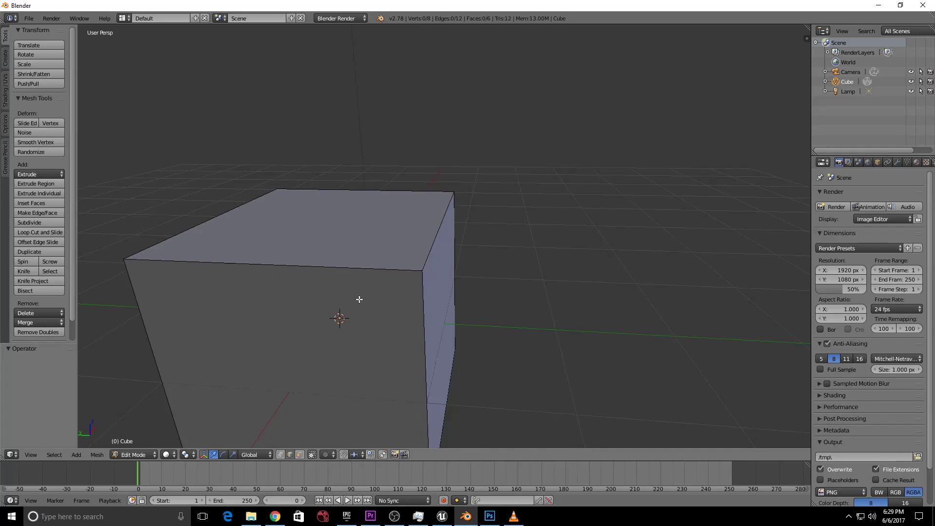
left_click(363, 271)
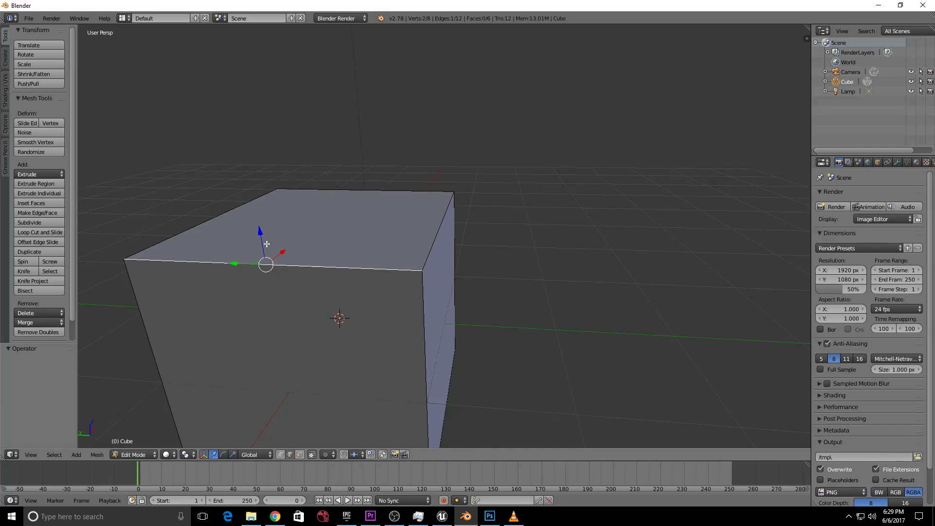
mouse_move(260, 229)
left_mouse_down()
mouse_move(250, 335)
mouse_move(284, 142)
mouse_move(276, 227)
left_mouse_up()
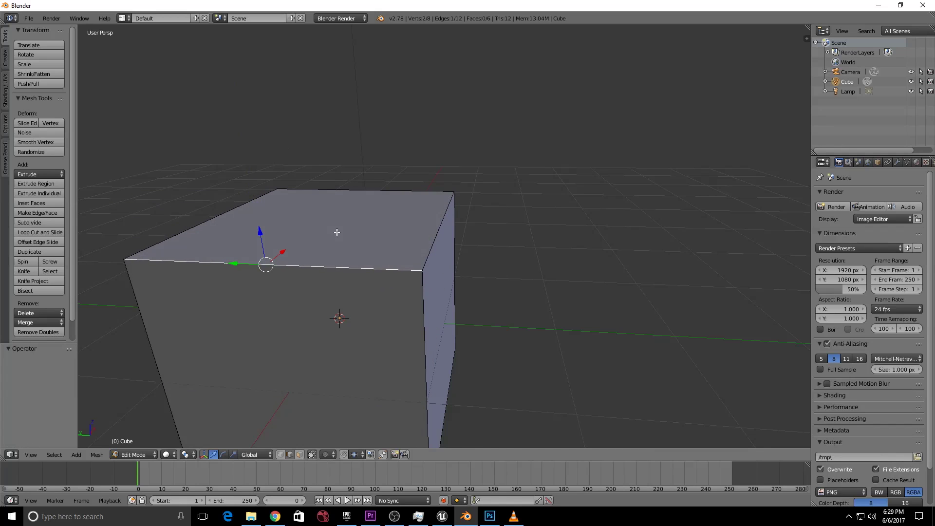
In vertex selection, select both end vertices of the front top edge, move them together along Z and undo the move.
left_click(280, 455)
right_click(422, 274)
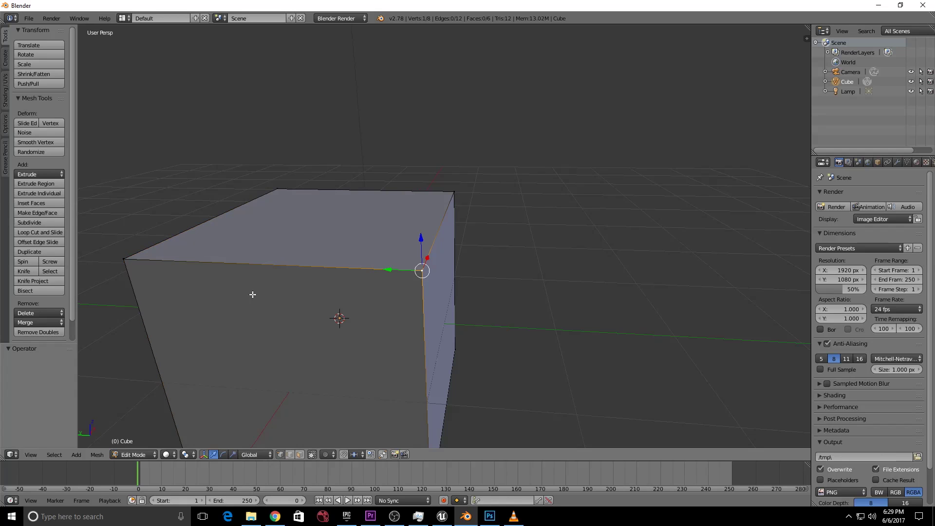
right_click(134, 256, "shift")
left_click_drag(263, 233, 413, 276)
key("ctrl+z")
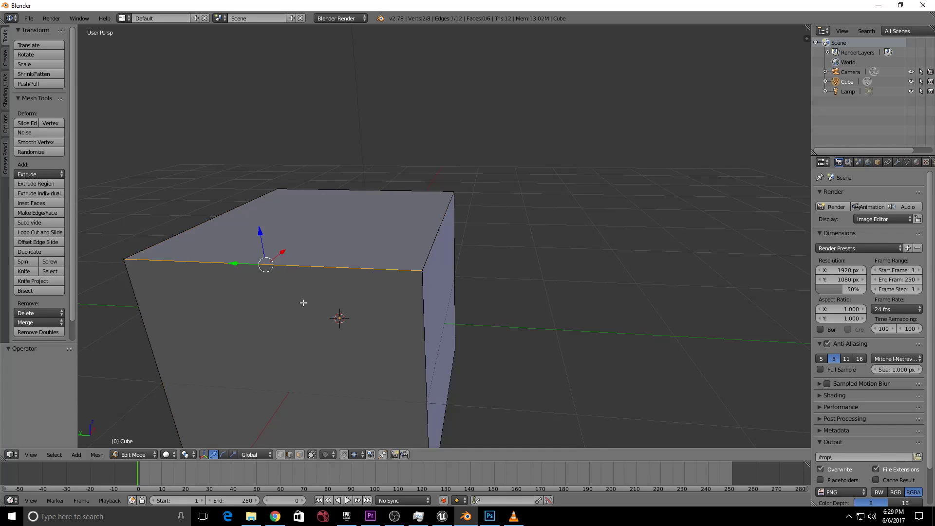
Select individual top edges, move the front top edge downward along Z and undo that move.
right_click(304, 267)
right_click(428, 243)
right_click(328, 268)
left_click_drag(260, 233, 260, 324)
key("ctrl+z")
Return to vertex selection and select the front top corner vertex shared with the visible side face.
left_click(281, 454)
middle_click_drag(311, 390, 388, 293)
right_click(426, 261)
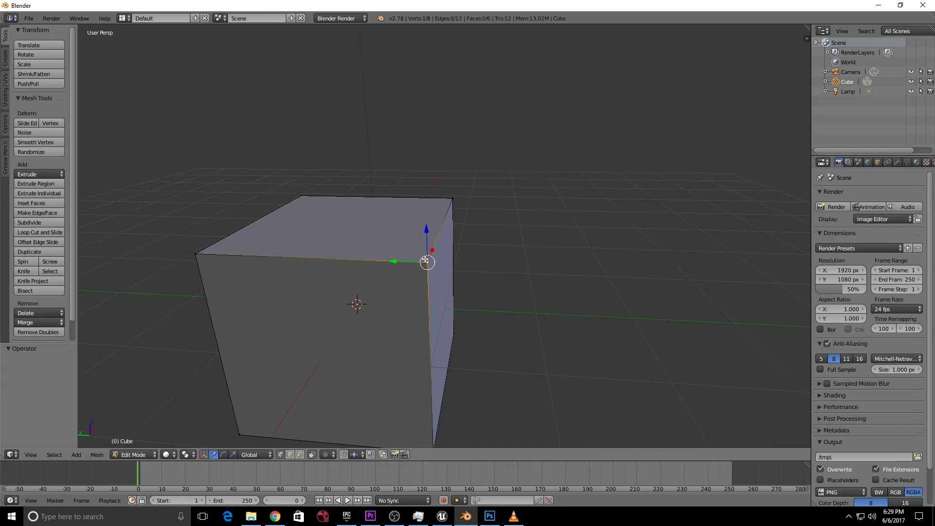
Add the three remaining top corner vertices to the selection so the cube's whole top face is selected.
right_click(196, 254, "shift")
middle_click_drag(222, 165, 454, 381)
right_click(419, 425, "shift")
middle_click_drag(330, 340, 523, 336)
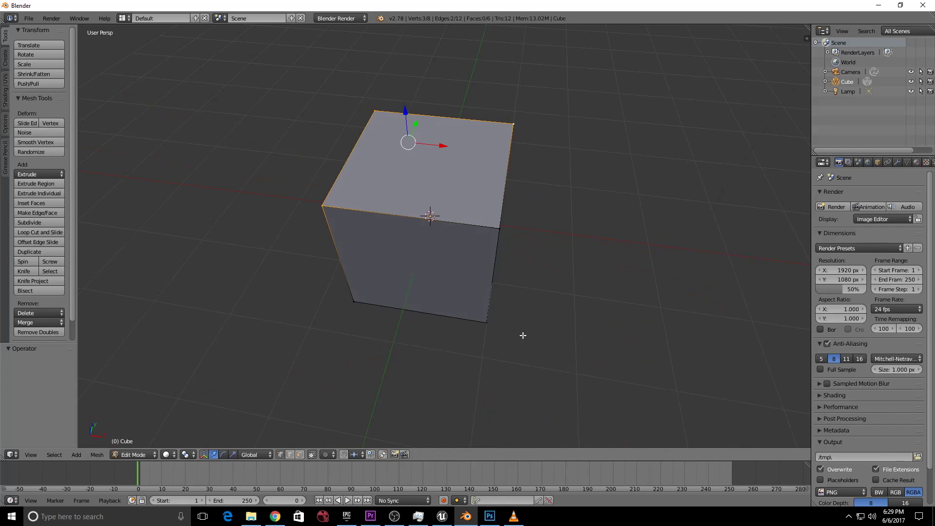
right_click(503, 241, "shift")
middle_click_drag(559, 280, 425, 232)
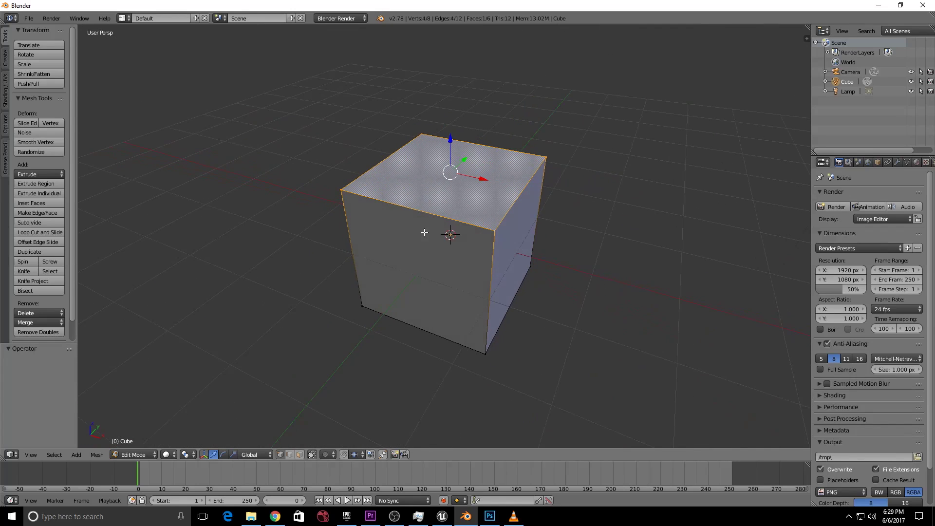
Switch to face selection and move the cube's top face along Z by 0.642, and again by -0.171.
left_click(299, 455)
mouse_move(451, 141)
left_mouse_down()
mouse_move(449, 165)
mouse_move(451, 126)
mouse_move(451, 138)
left_mouse_up()
right_click(449, 214)
right_click(448, 214)
scroll(477, 214, "down", 3)
scroll(475, 223, "up", 3)
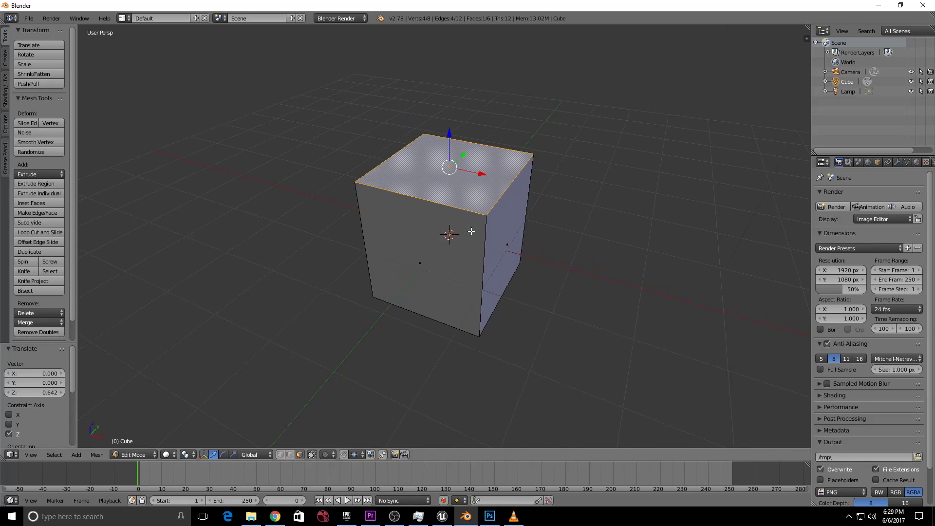
scroll(571, 268, "down", 2)
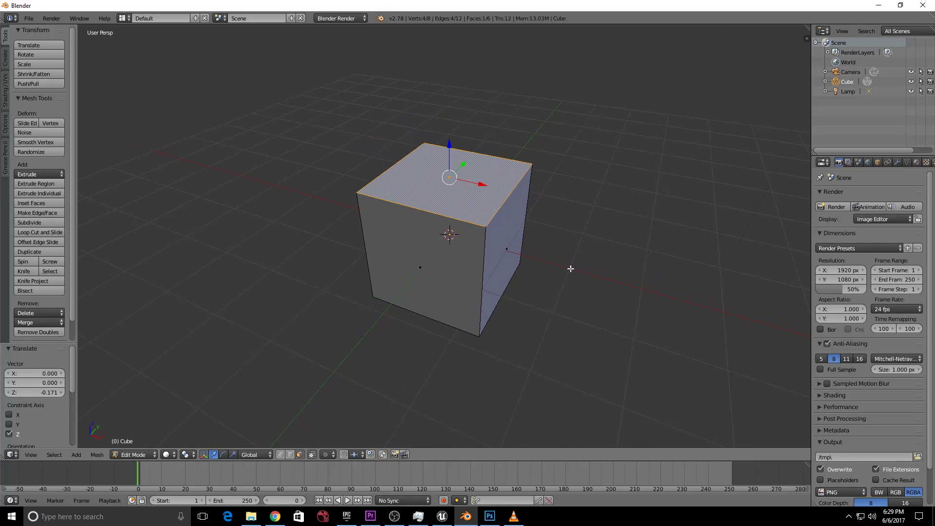
In Photoshop, place the "move / scale / rotate" text under OPERATIONS and add a new empty layer for the Brush tool.
left_click(490, 516)
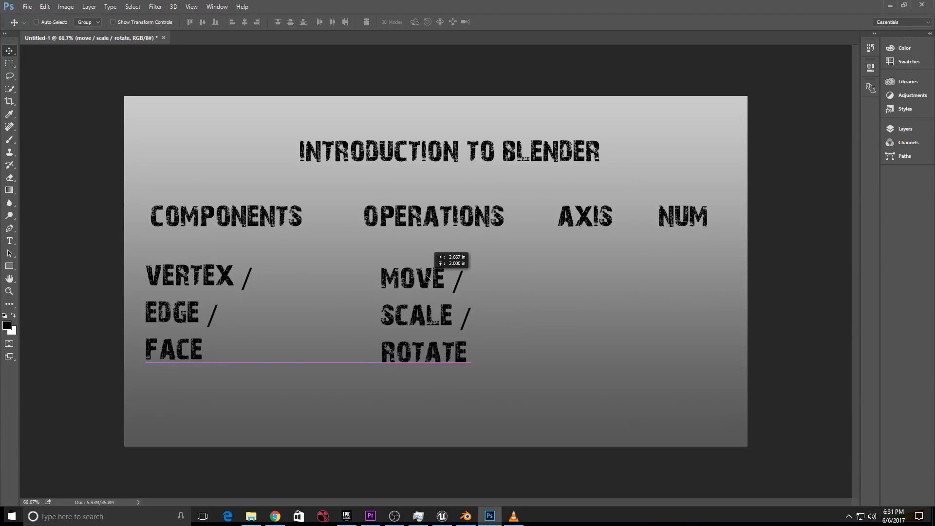
left_click_drag(425, 274, 432, 278)
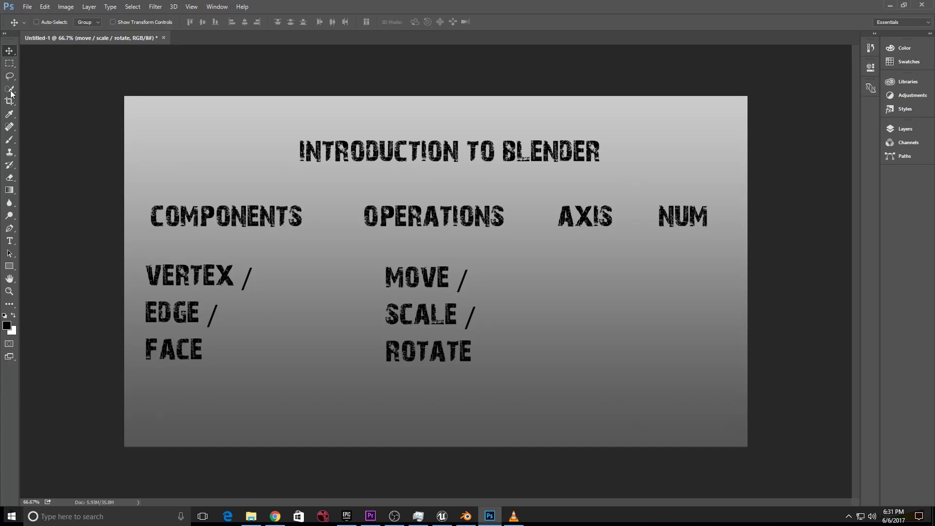
left_click(9, 140)
key("ctrl+shift+alt+n")
key("F7")
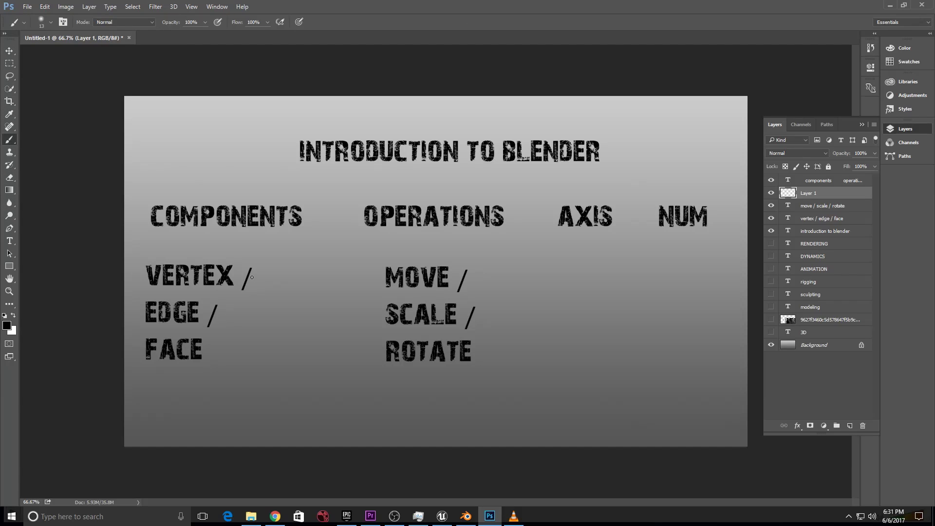
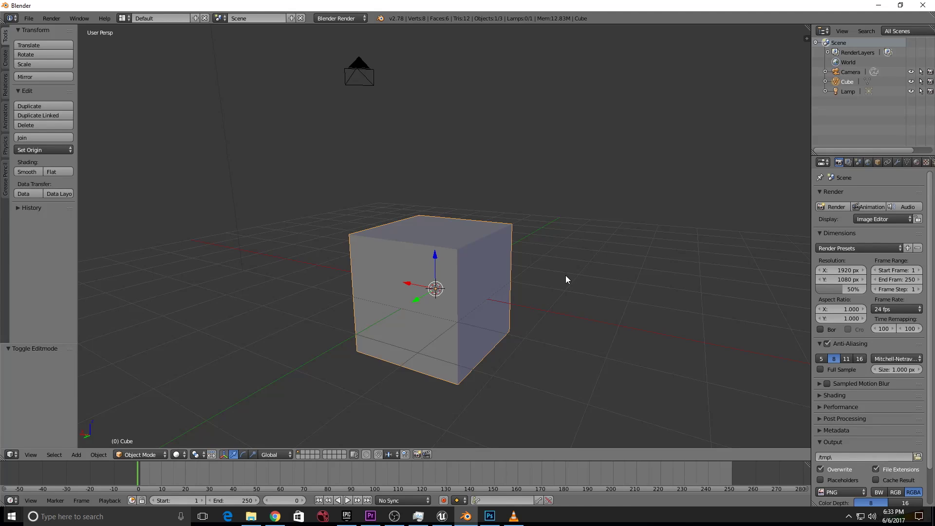
In Blender, show the cube from the front, switch to orthographic projection and inspect it from an angle.
key("KP_1")
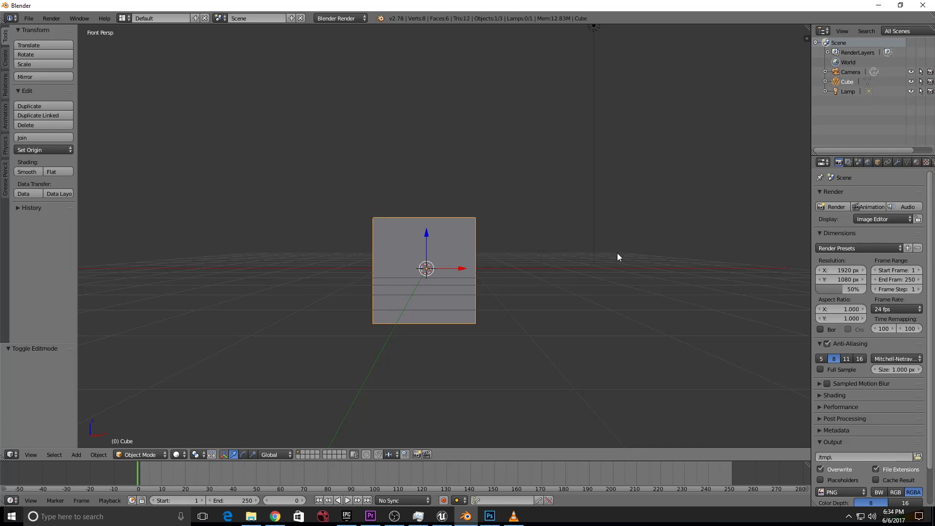
key("KP_5")
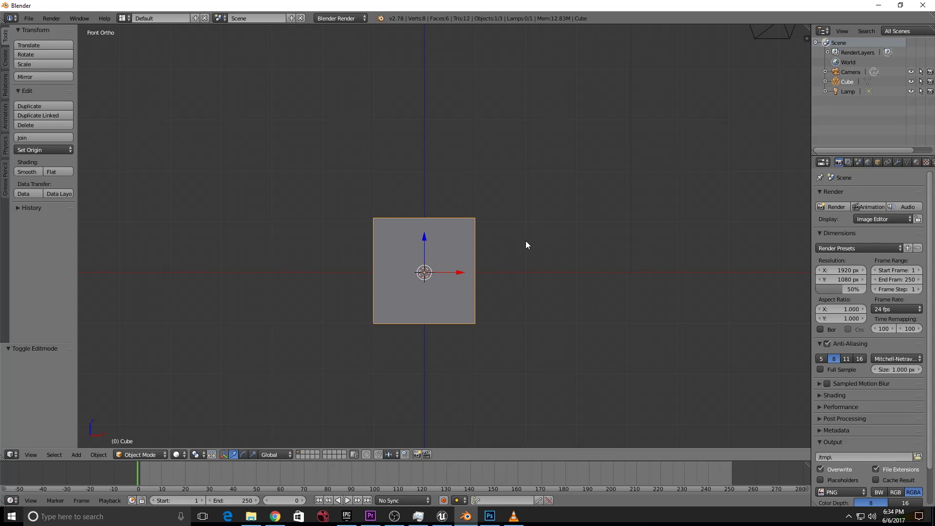
middle_click_drag(525, 241, 585, 263)
scroll(489, 269, "down", 4)
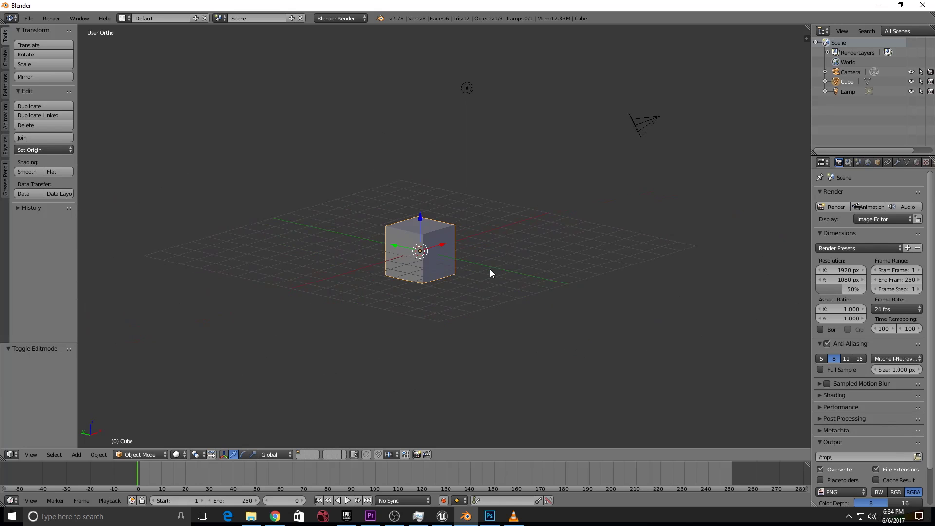
scroll(490, 268, "up", 5)
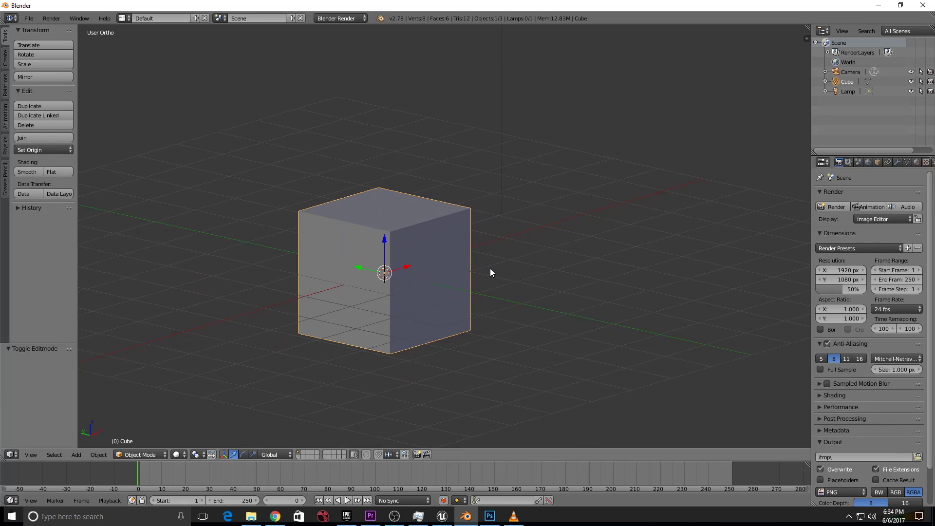
View the cube in the front, right and top orthographic views, and return to an angled view.
key("KP_1")
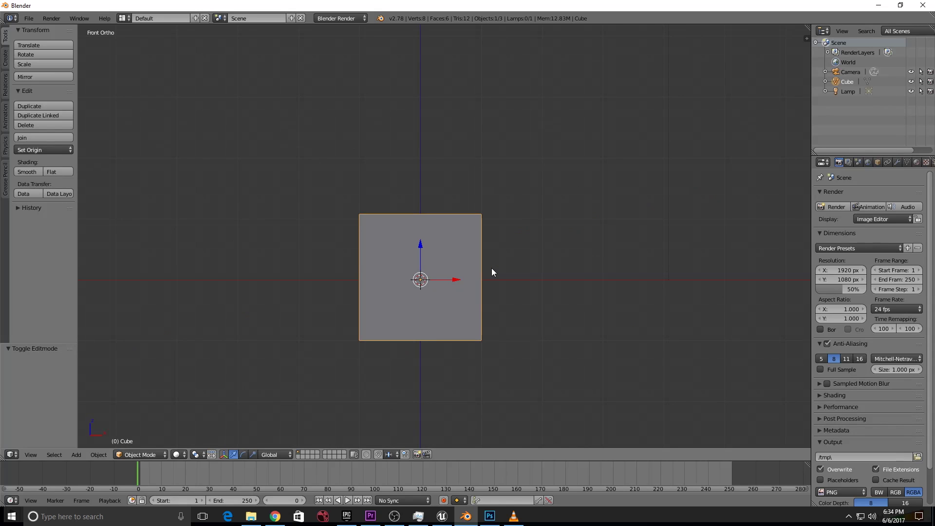
key("KP_3")
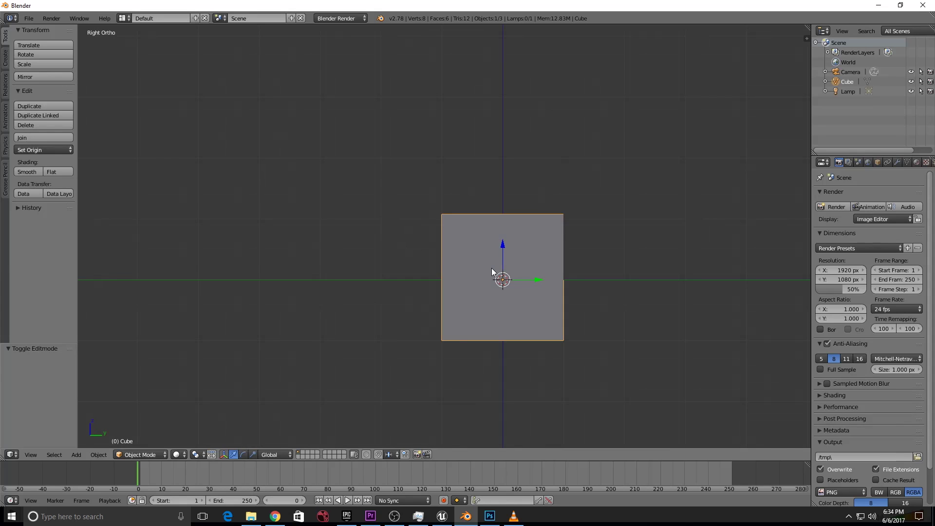
key("KP_7")
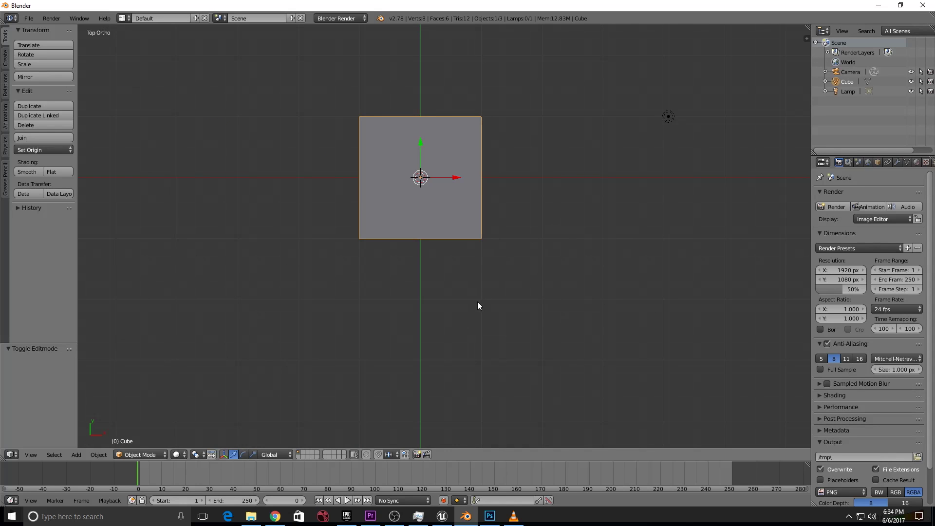
middle_click_drag(477, 302, 542, 206)
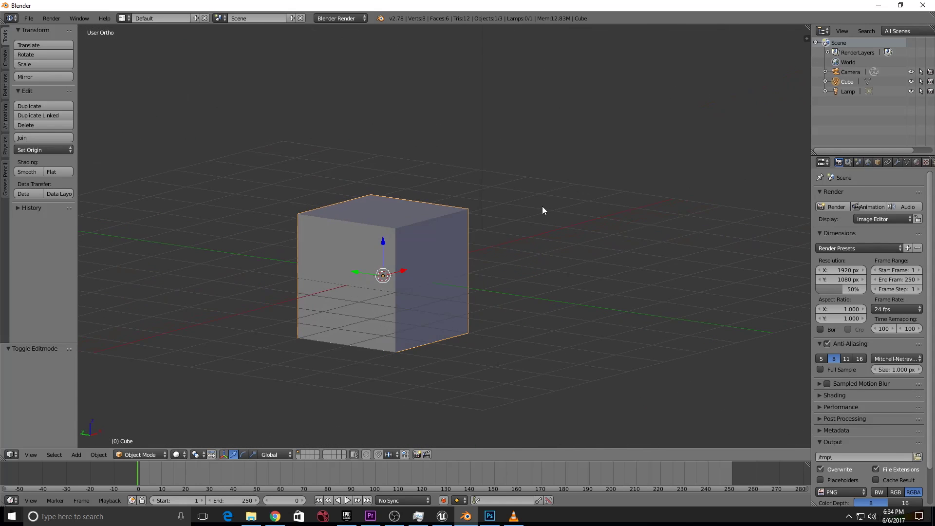
Delete the cube and add a Monkey mesh in its place.
key("x")
left_click(441, 291)
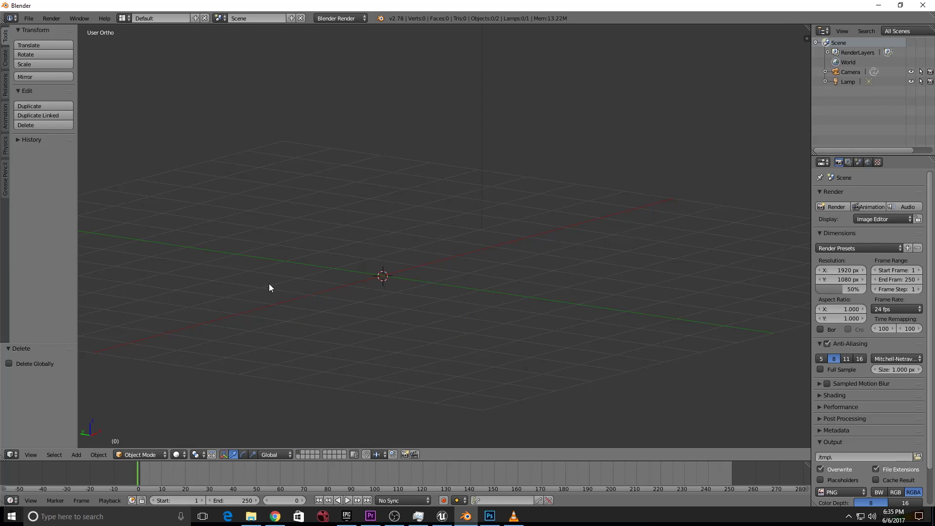
key("shift+a")
mouse_move(269, 284)
left_click(311, 377)
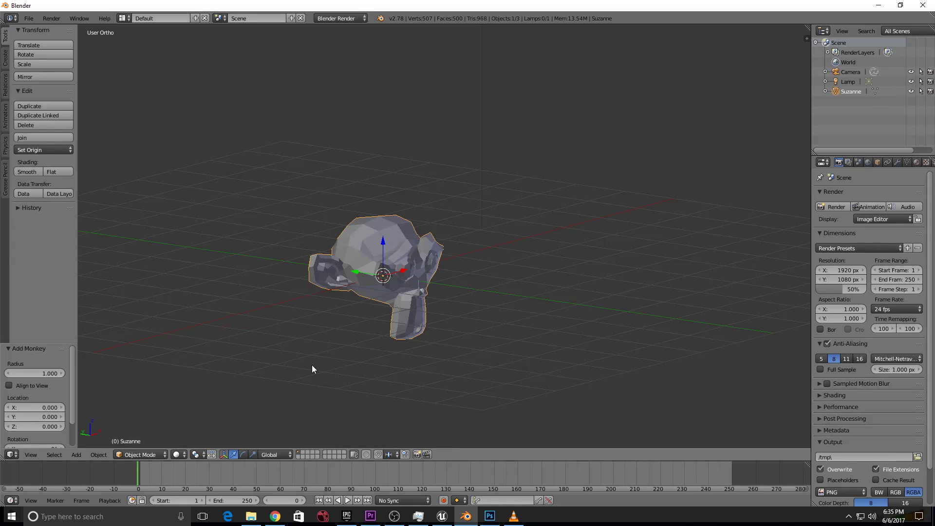
Examine the monkey's face up close in the front orthographic view.
middle_click_drag(436, 279, 369, 267)
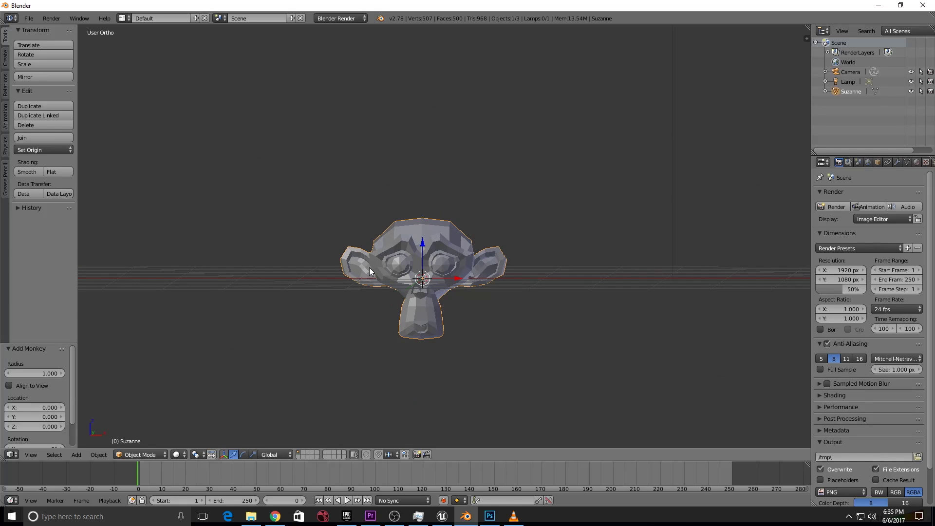
key("KP_1")
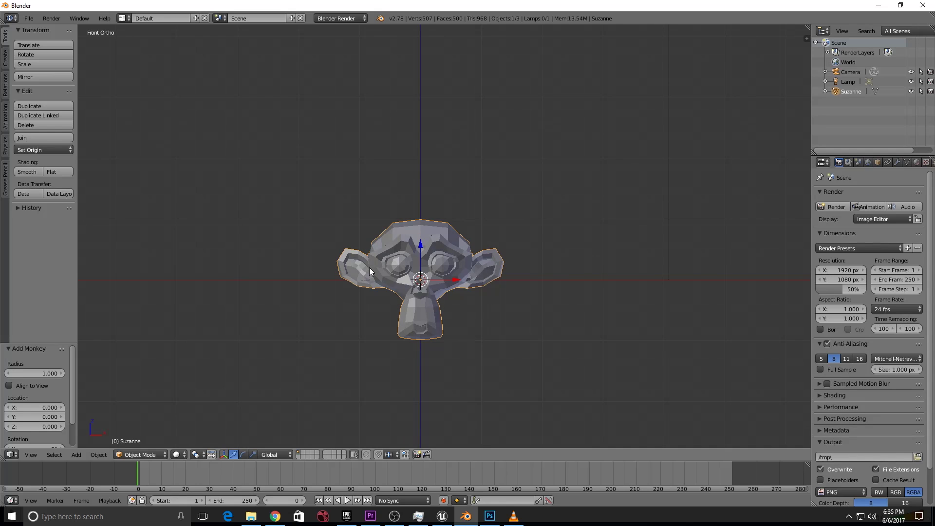
scroll(362, 273, "up", 4)
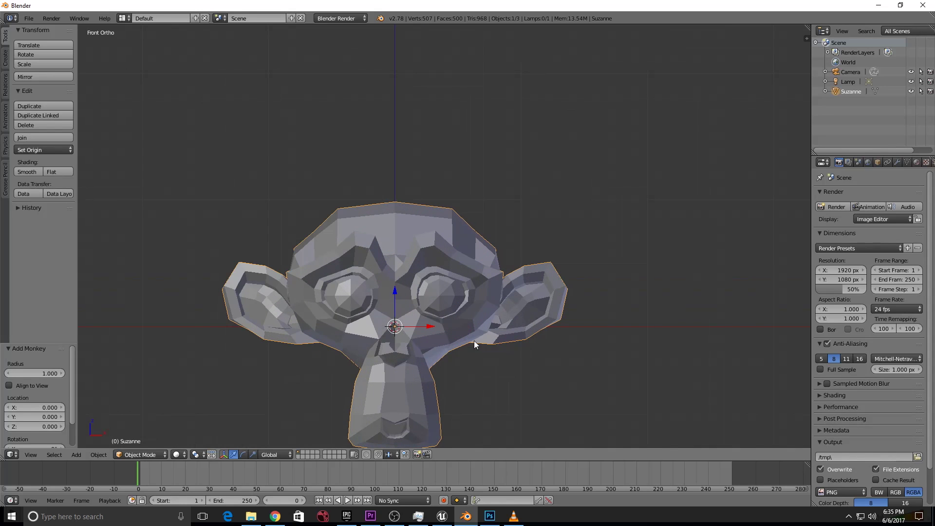
scroll(472, 341, "down", 1)
middle_click_drag(469, 341, 516, 272, "shift")
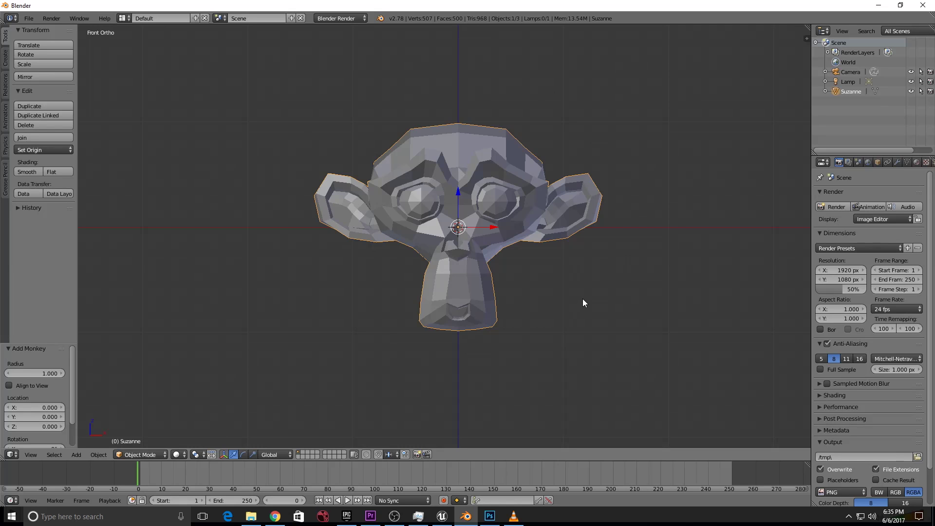
Examine the monkey head in the right and top orthographic views, and from freely orbited front and side angles.
key("KP_3")
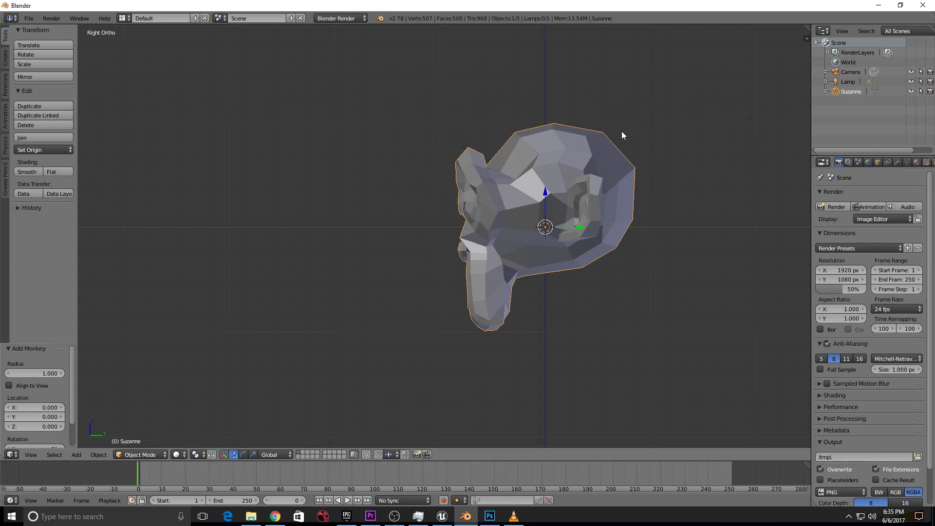
key("KP_7")
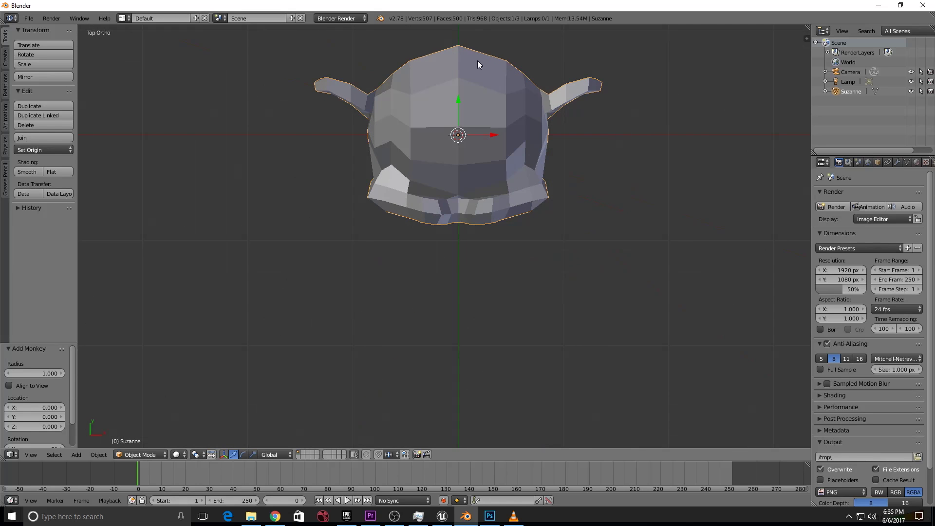
scroll(484, 196, "down", 1)
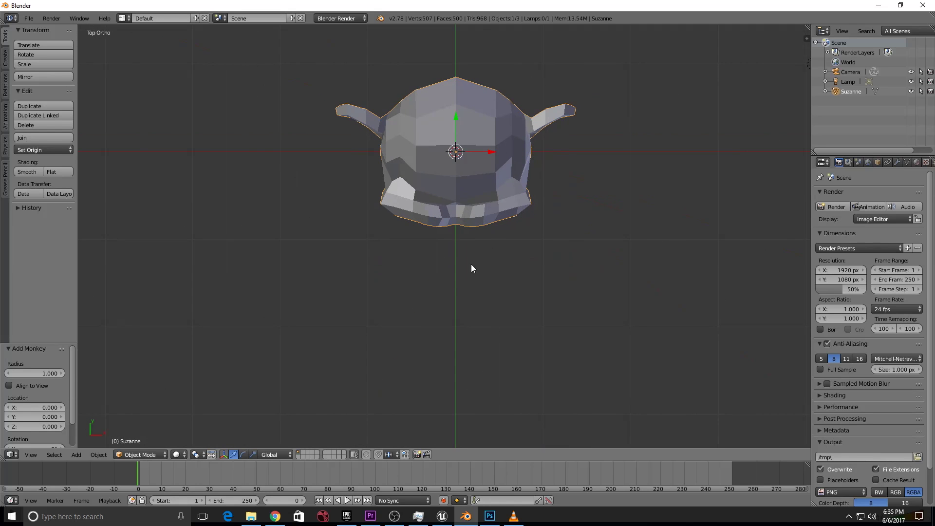
middle_click_drag(409, 281, 403, 178)
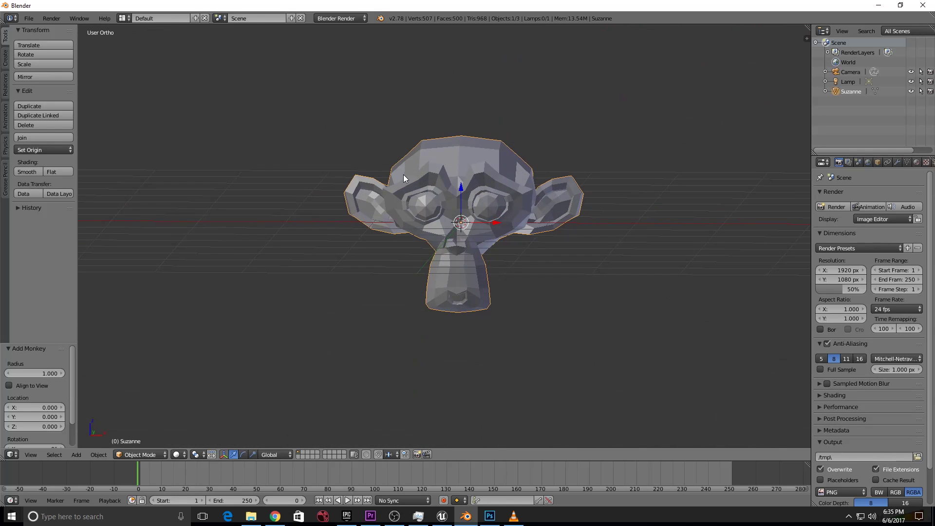
middle_click_drag(667, 226, 560, 226)
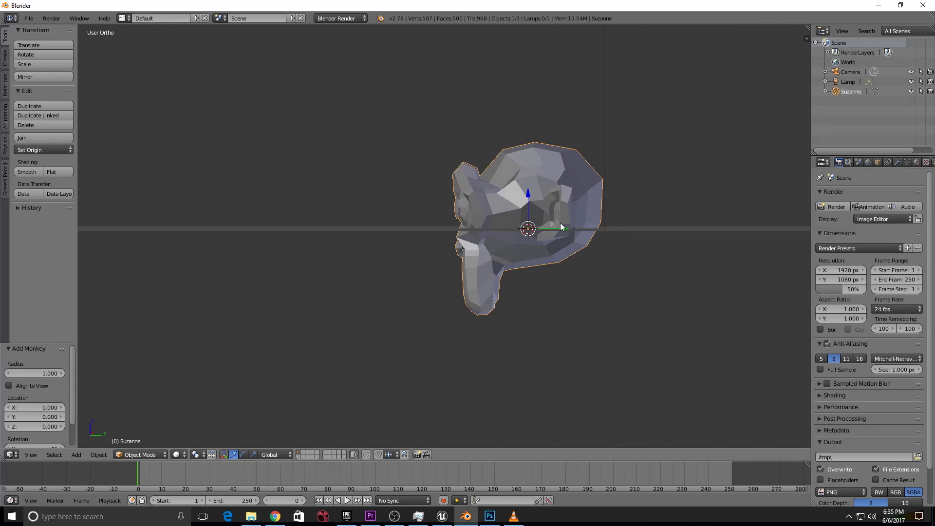
middle_click_drag(531, 107, 642, 134)
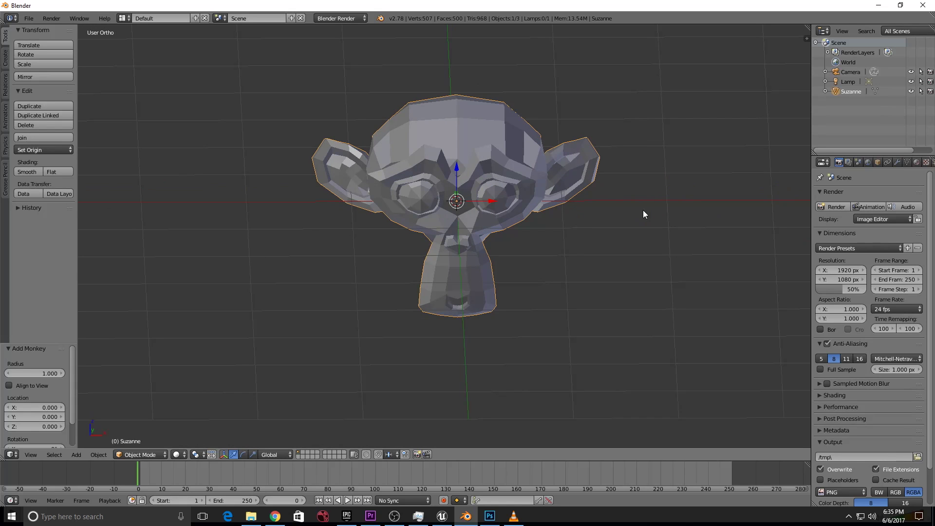
Compare the monkey head in the front, back, right, left, top and bottom orthographic views, ending at a free front angle.
key("KP_1")
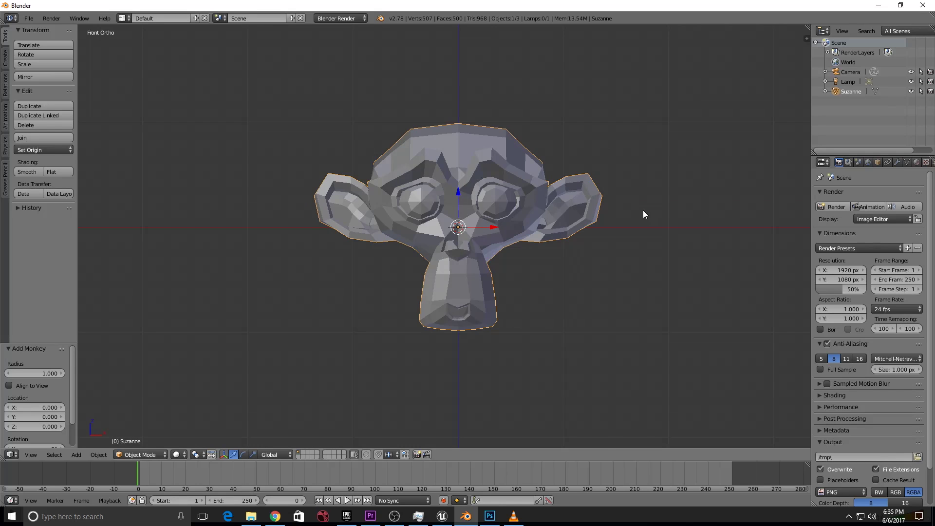
key("ctrl+KP_1")
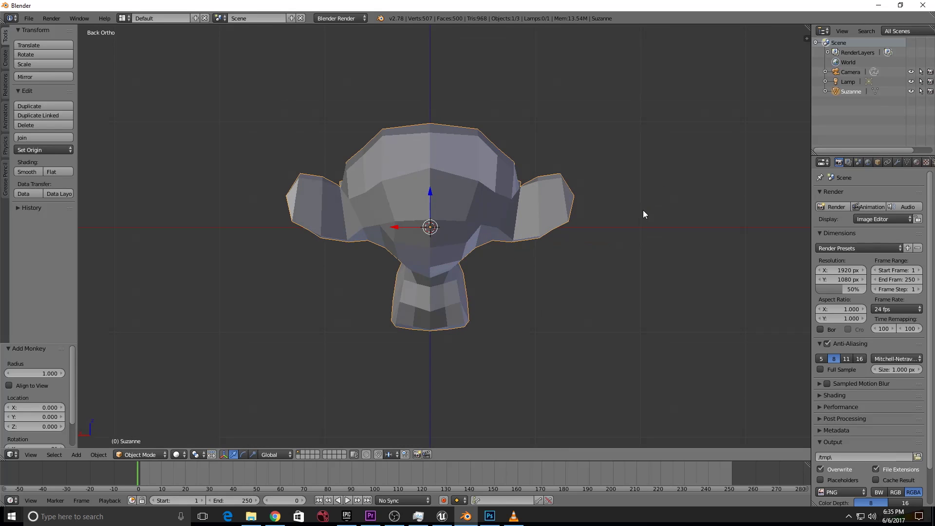
key("KP_3")
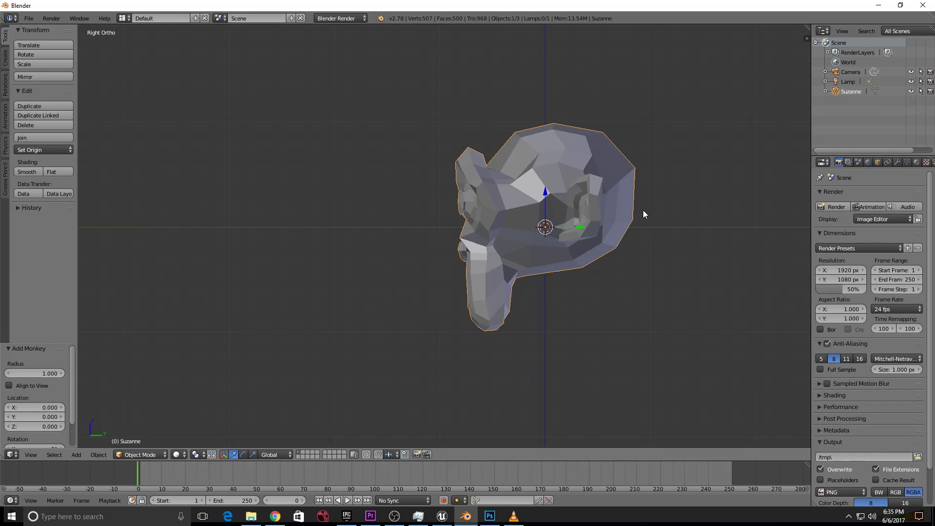
key("ctrl+KP_3")
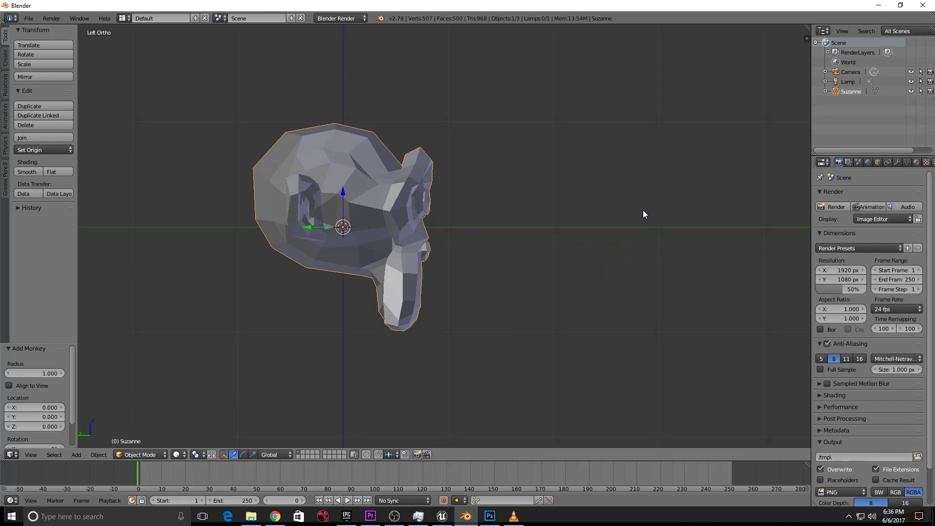
key("KP_7")
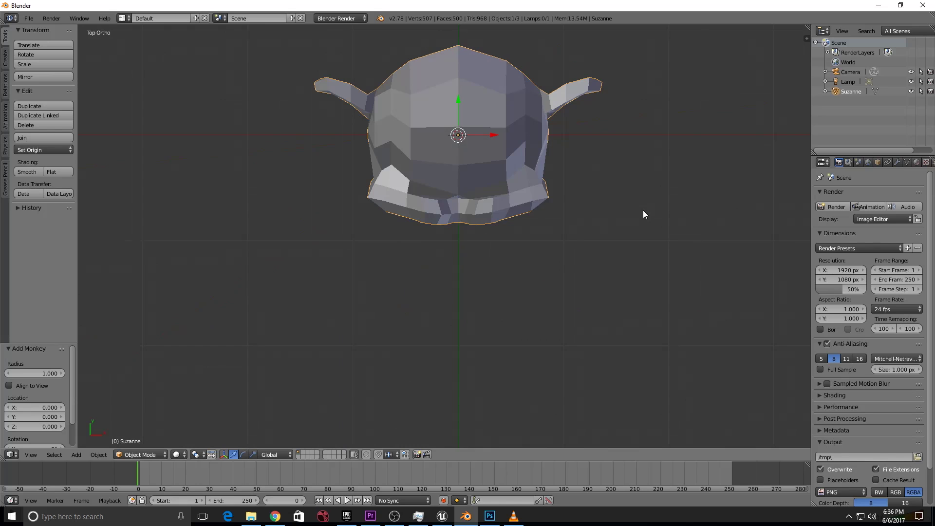
key("ctrl+KP_7")
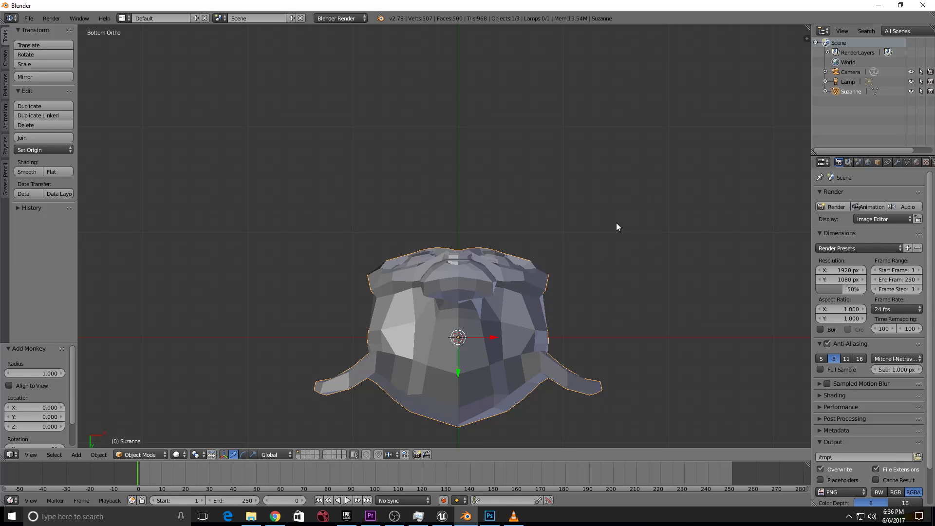
middle_click_drag(616, 227, 617, 330)
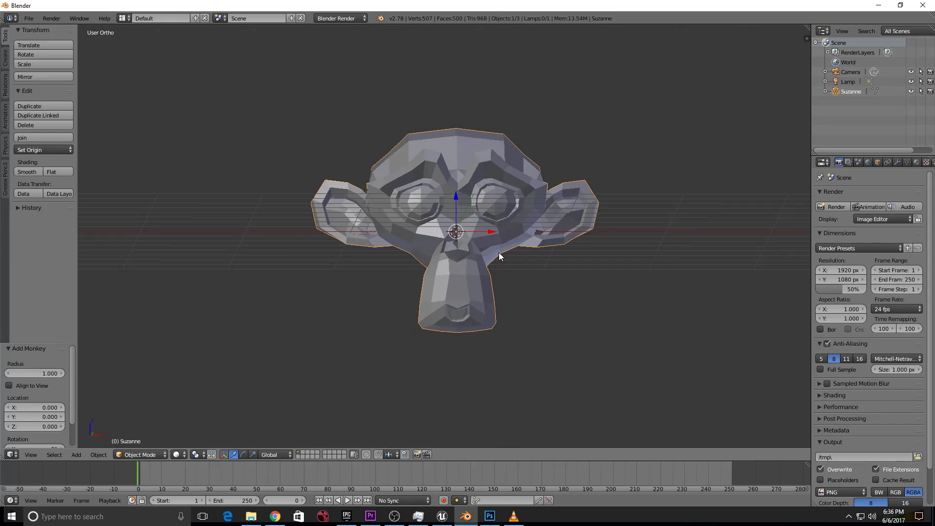
Add a Cube mesh at the centre of the empty scene.
scroll(499, 252, "down", 4)
middle_click_drag(499, 259, 562, 302)
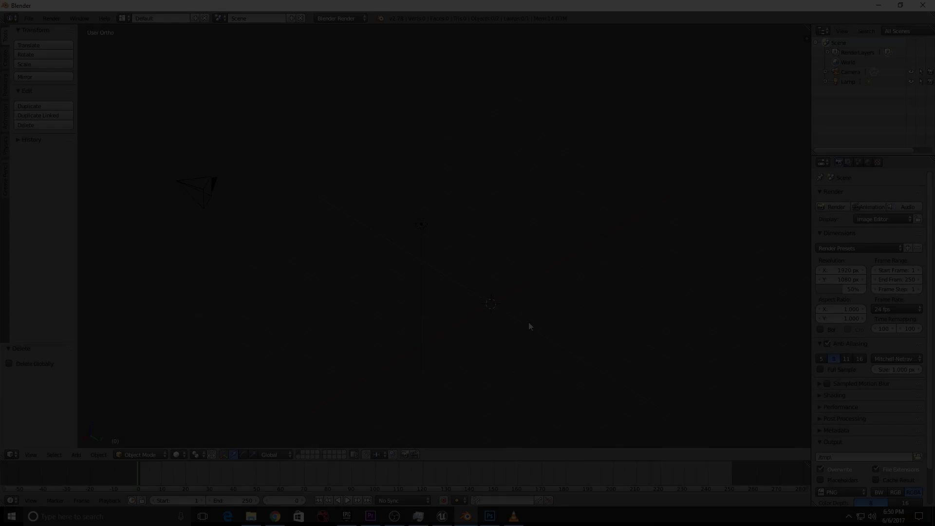
middle_click_drag(527, 326, 506, 318, "shift")
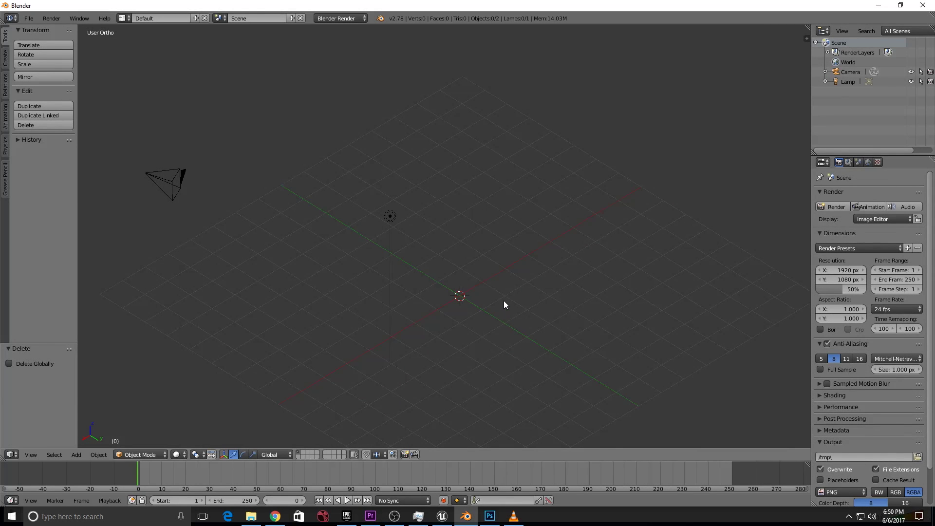
middle_click_drag(508, 322, 483, 305)
middle_click_drag(519, 339, 538, 332)
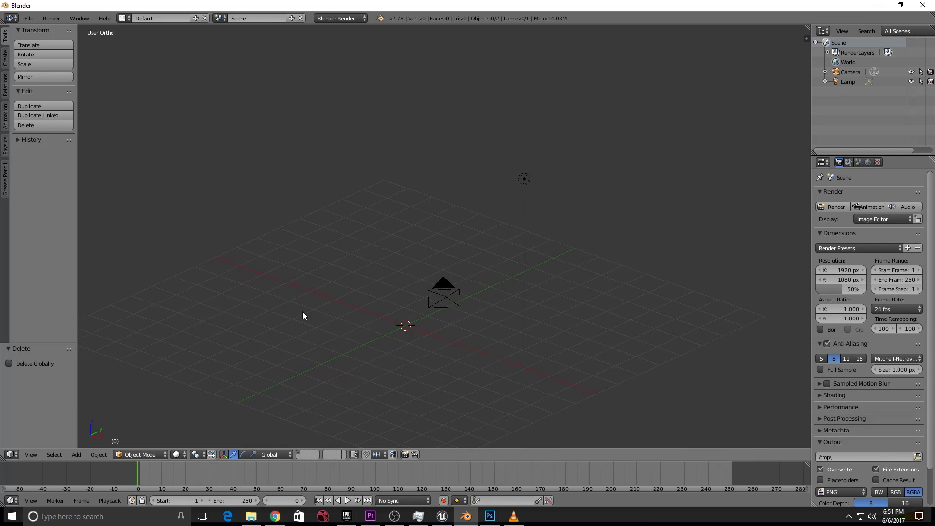
middle_click_drag(302, 315, 499, 298)
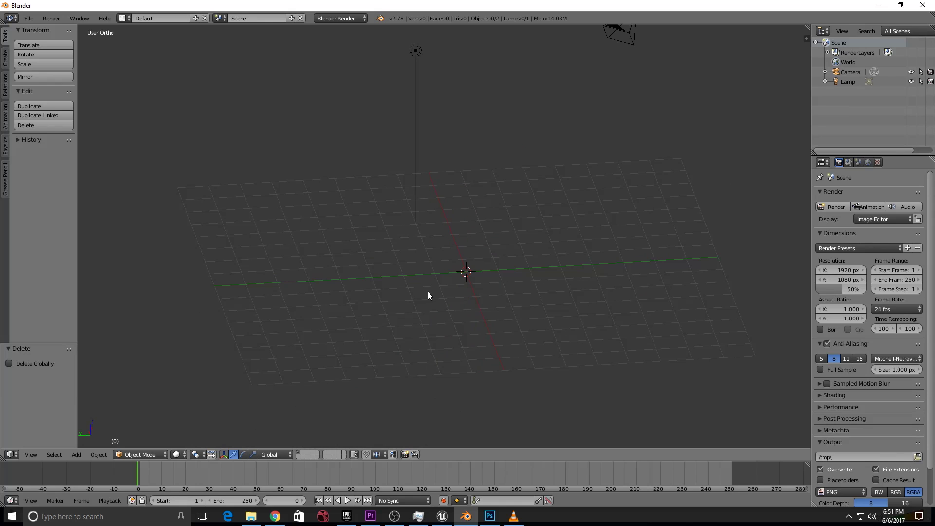
key("shift+a")
mouse_move(427, 292)
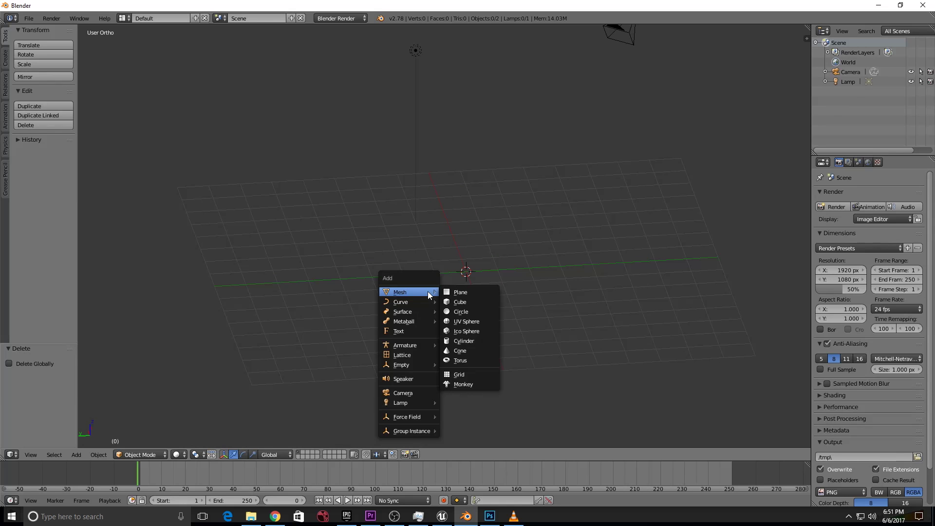
left_click(458, 304)
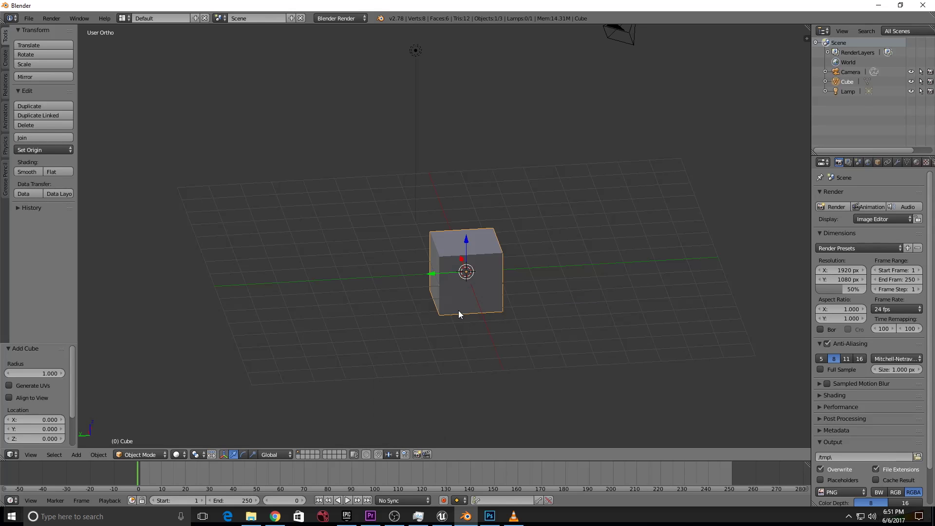
Try to move the cube freely around the scene with Grab, without any axis constraint.
middle_click_drag(457, 311, 341, 316)
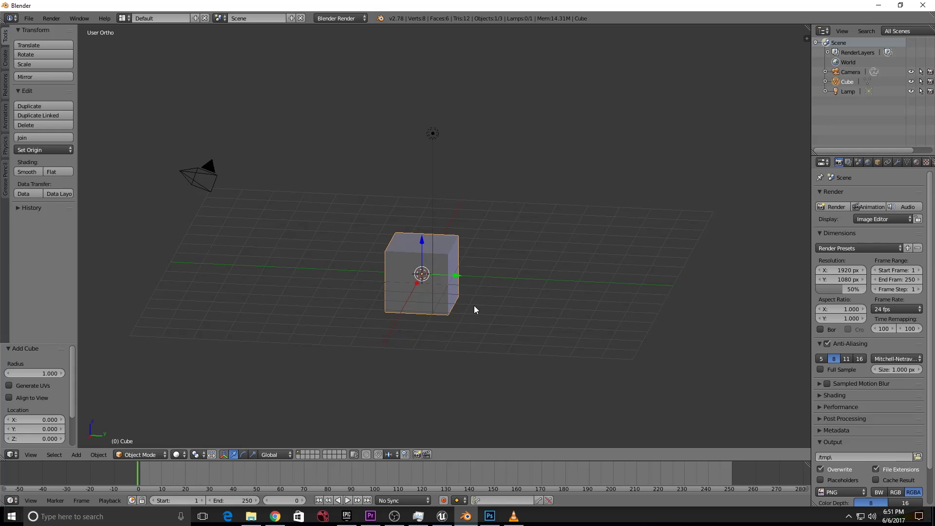
middle_click_drag(474, 309, 496, 311)
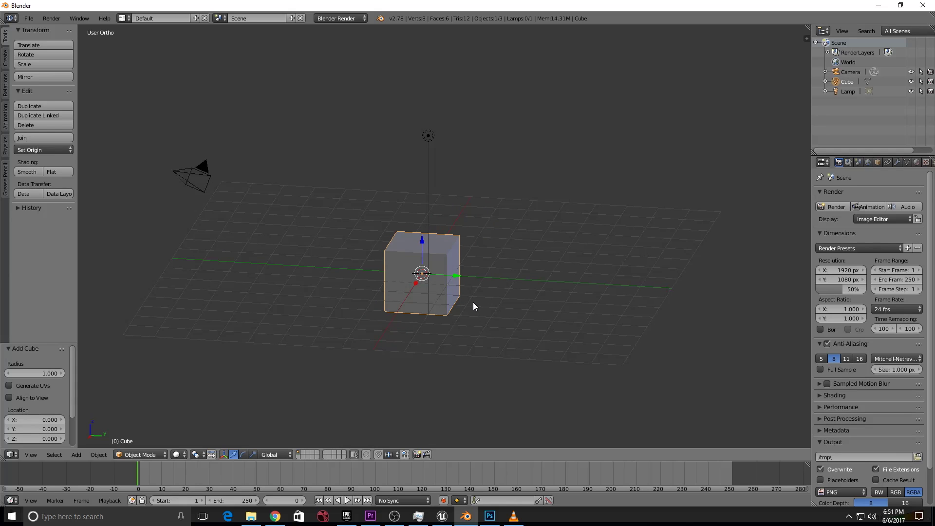
key("g")
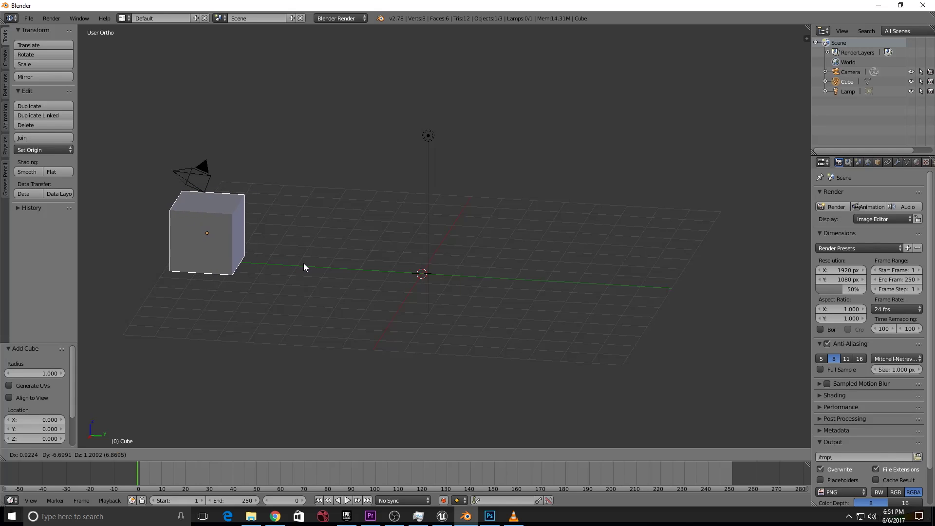
key("Escape")
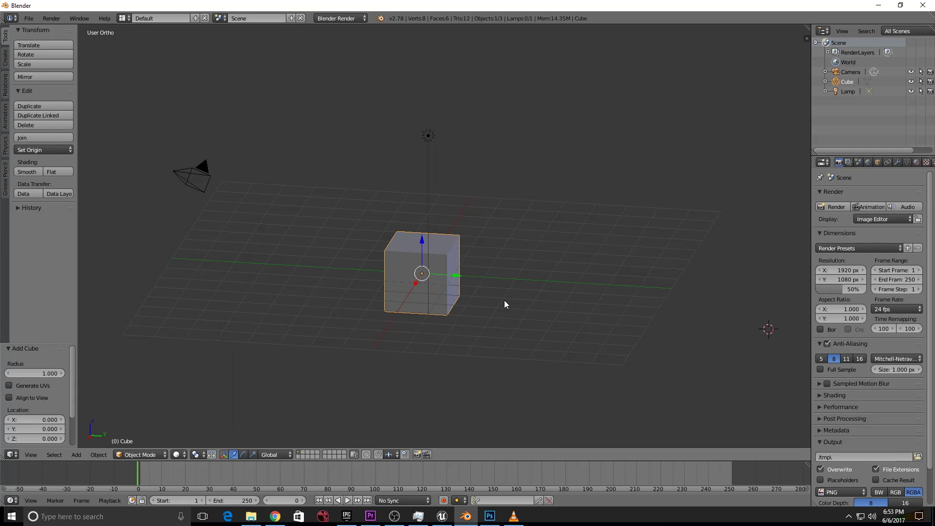
key("g")
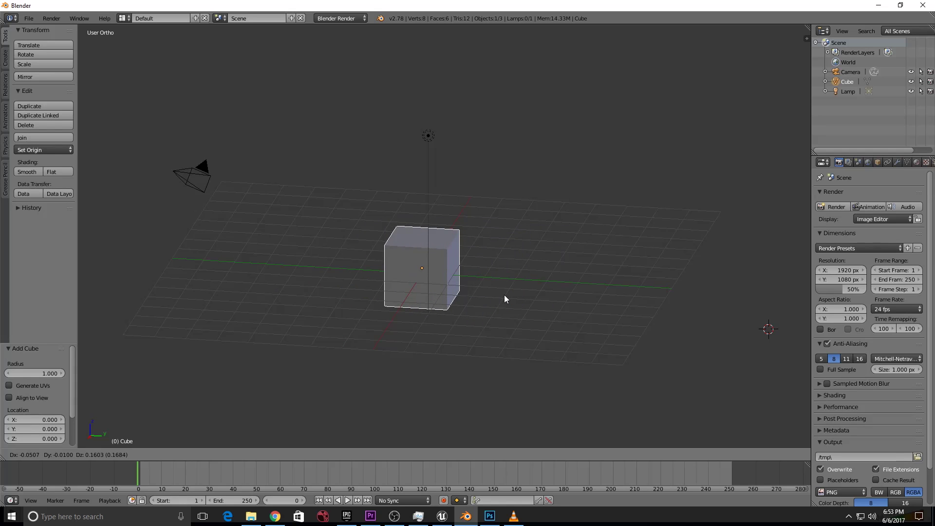
key("Escape")
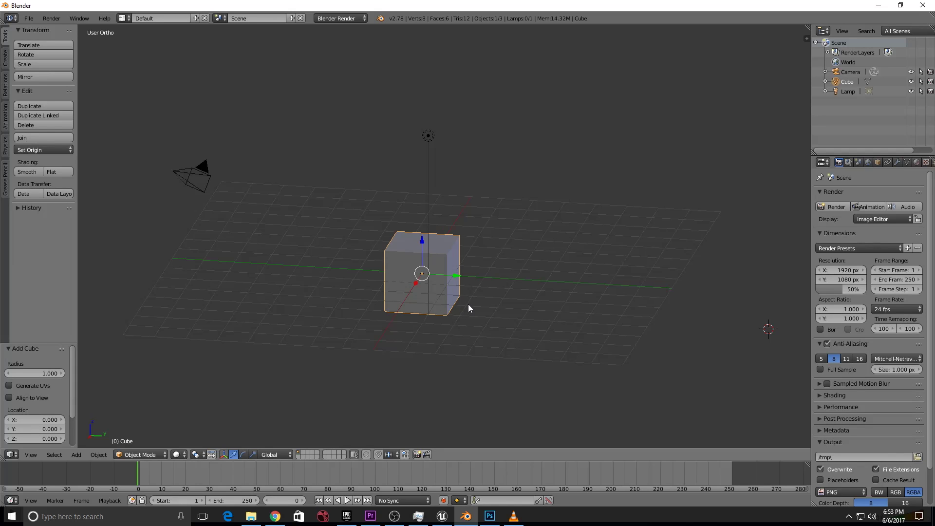
Try to move the cube along the global X axis by about -5.44, undo it, and try the X-constrained move again.
key("g")
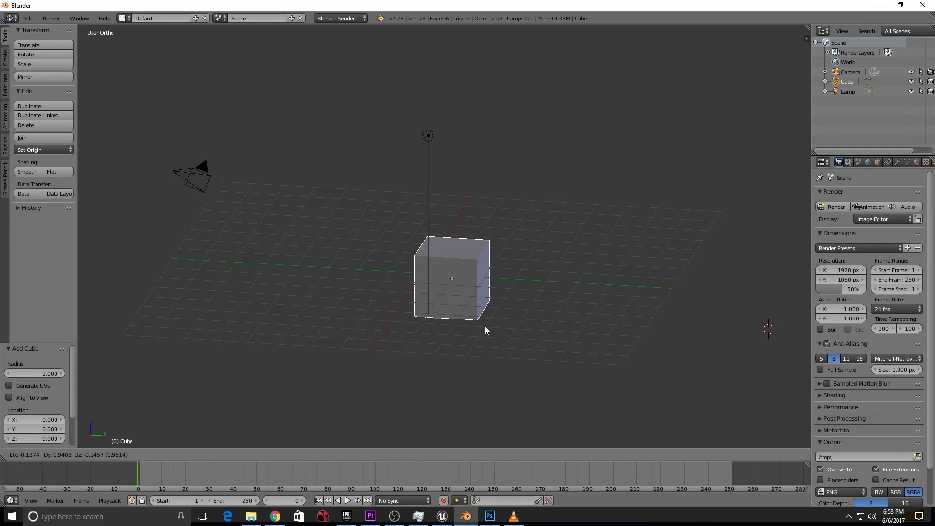
key("x")
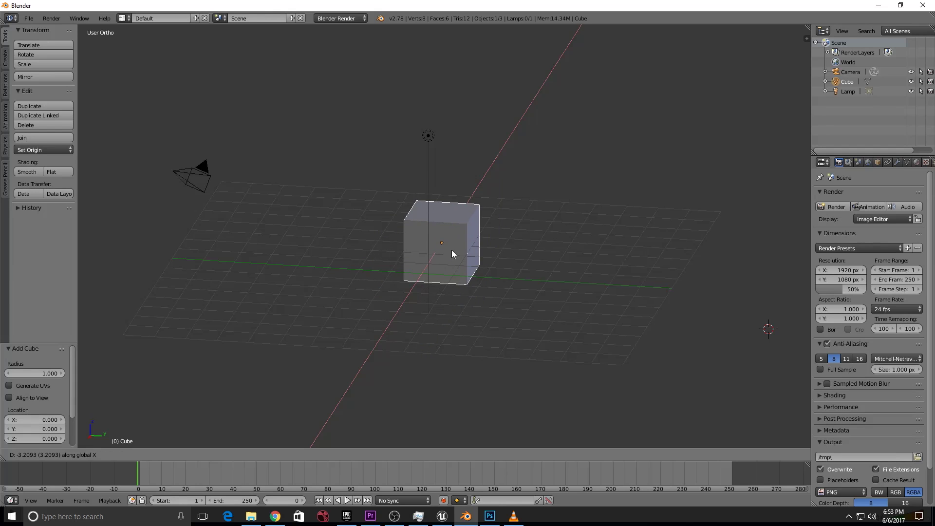
left_click(467, 229)
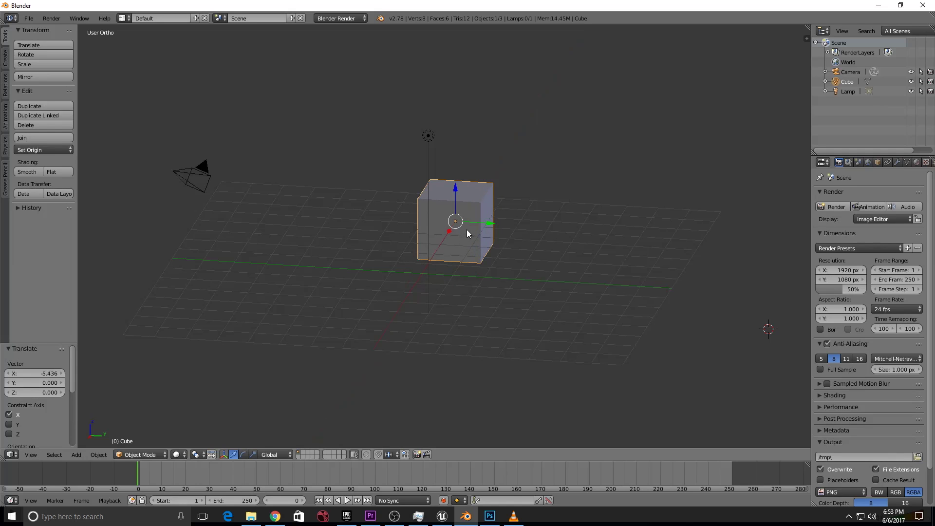
key("ctrl+z")
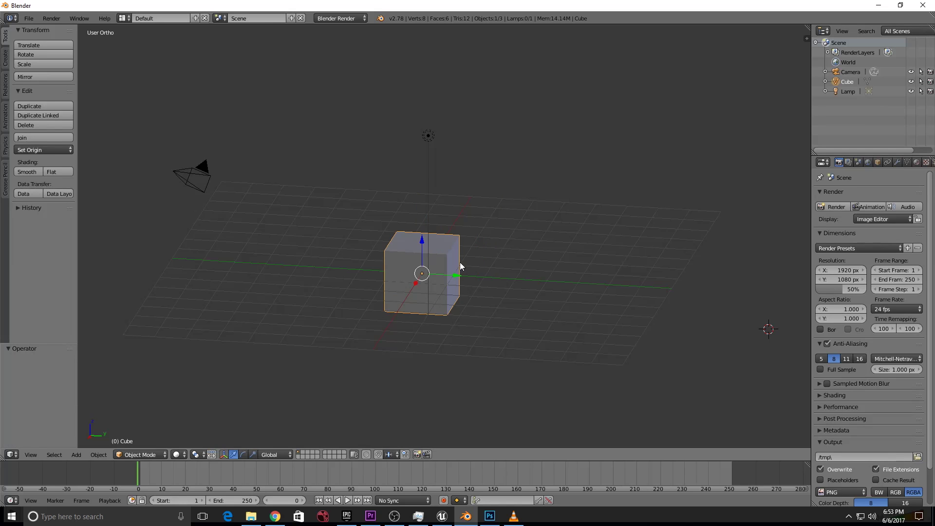
key("g")
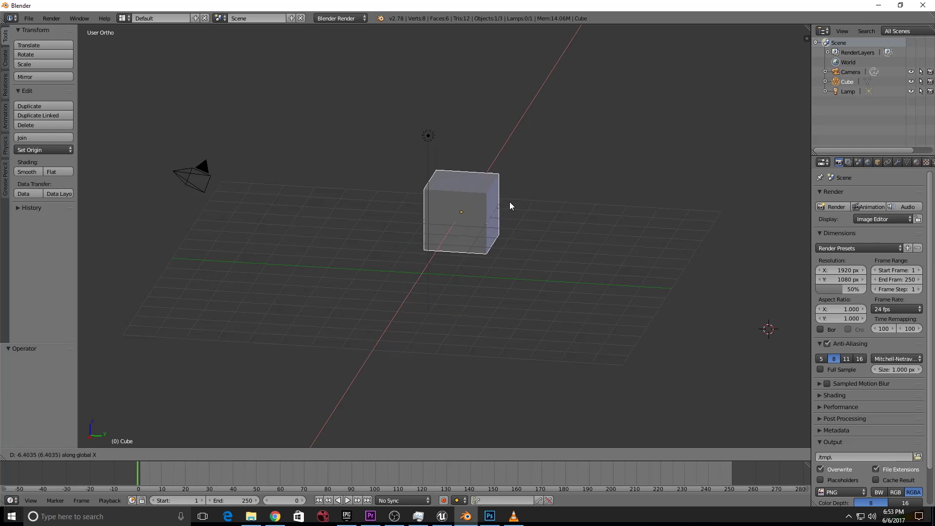
right_click(533, 167)
Try to move the cube constrained to the X, Y and Z axes in turn, and on the Y-Z plane with X locked.
middle_click_drag(413, 282, 503, 289)
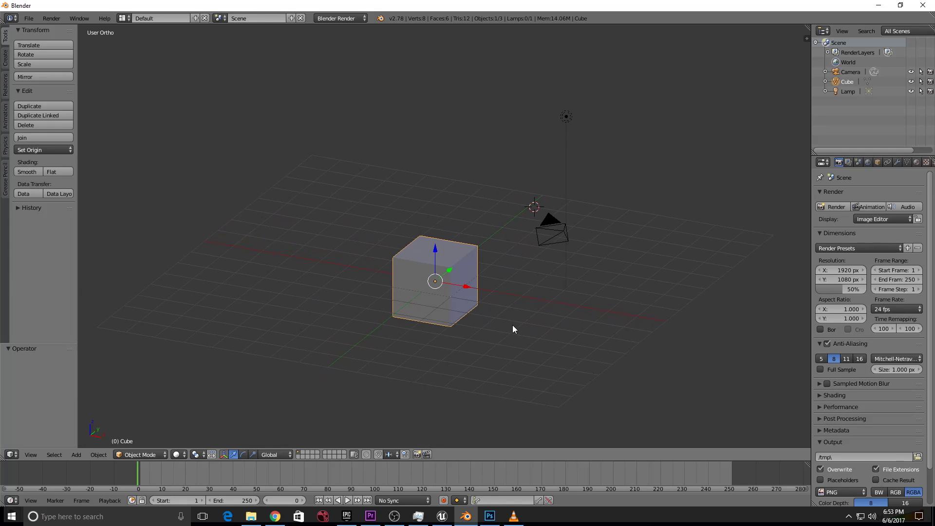
key("g")
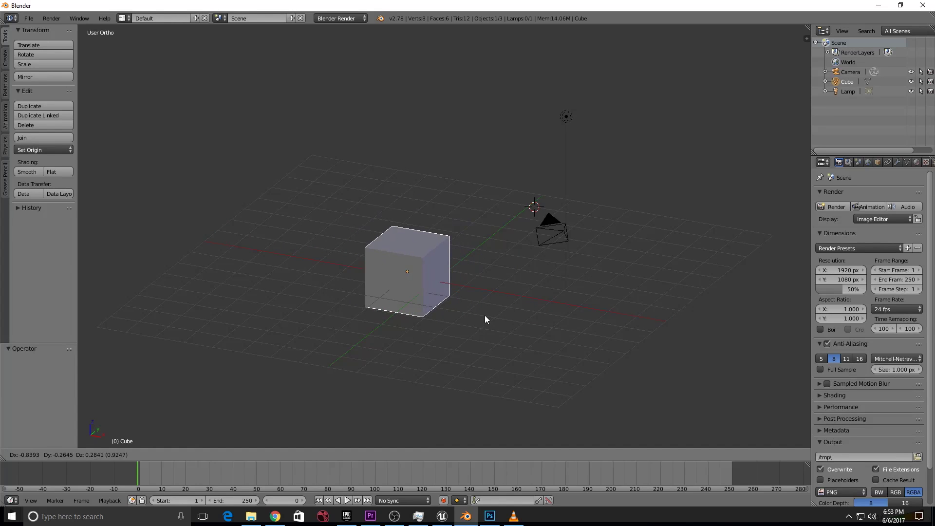
key("x")
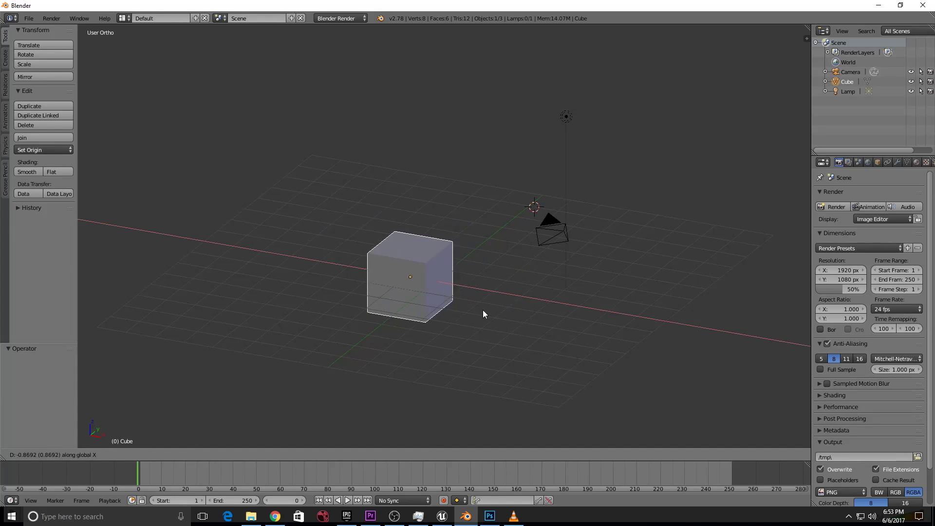
key("y")
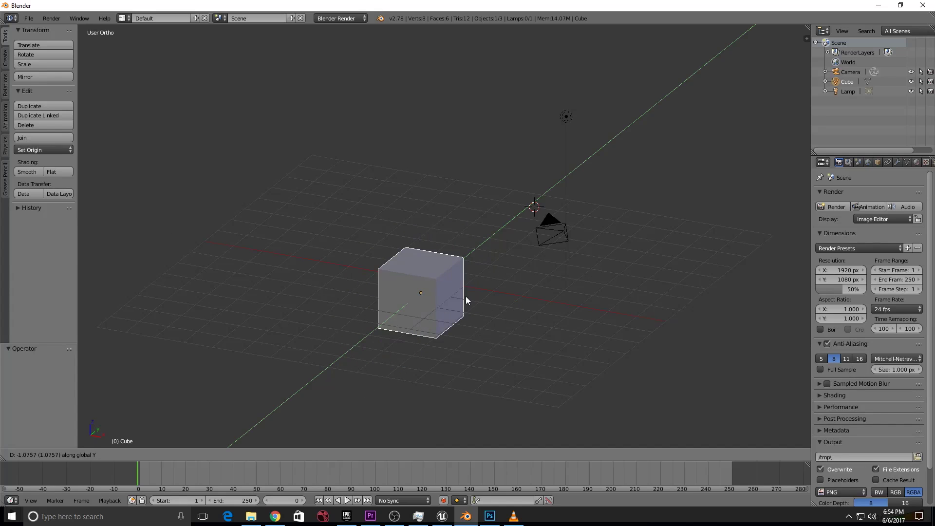
key("z")
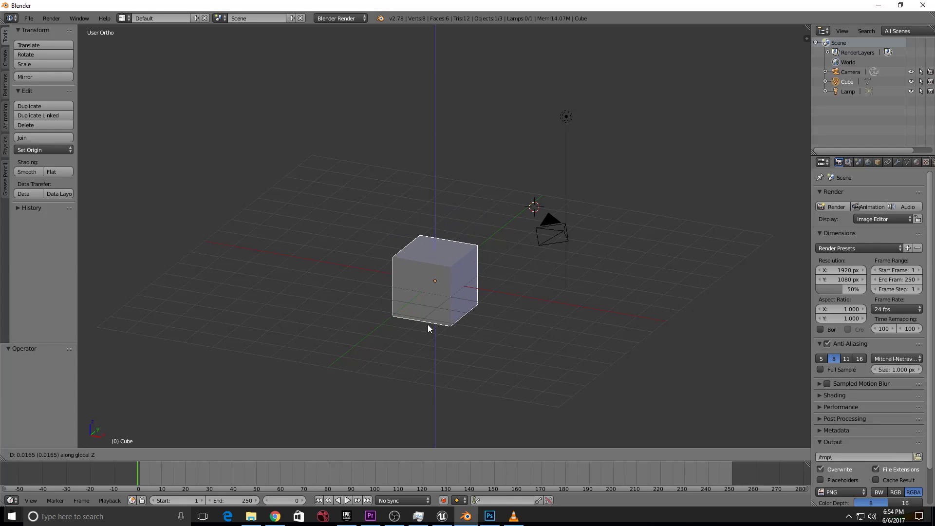
key("x")
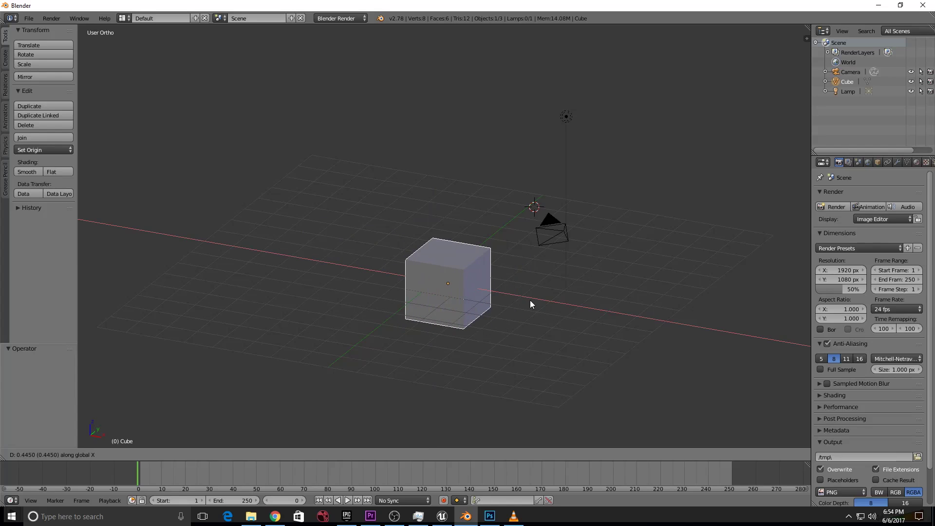
key("shift+x")
key("shift+x")
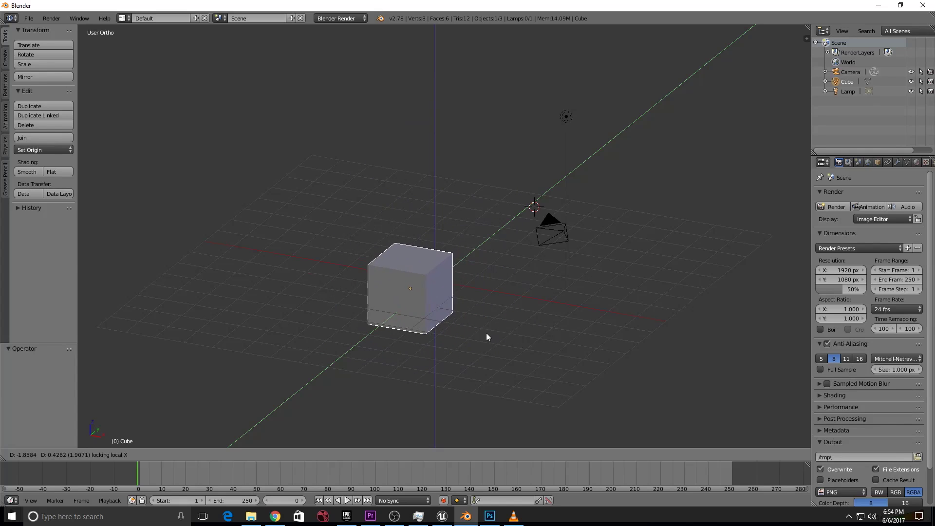
key("Escape")
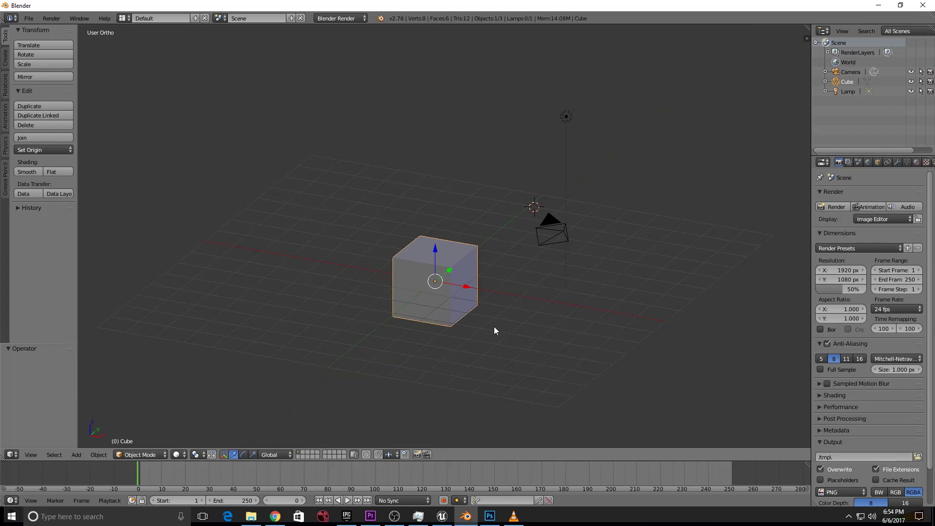
Move the cube about -0.434 along the Y axis, trying the X-axis constraint first.
key("g")
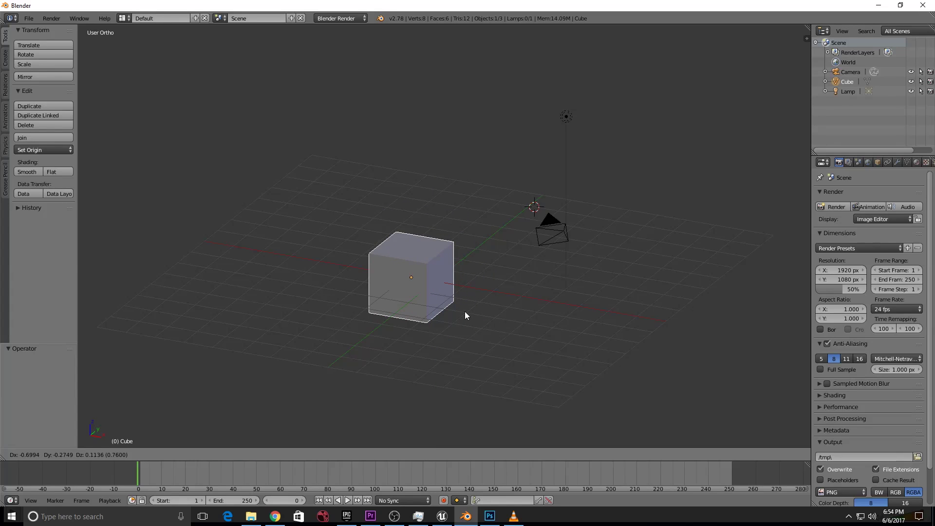
key("x")
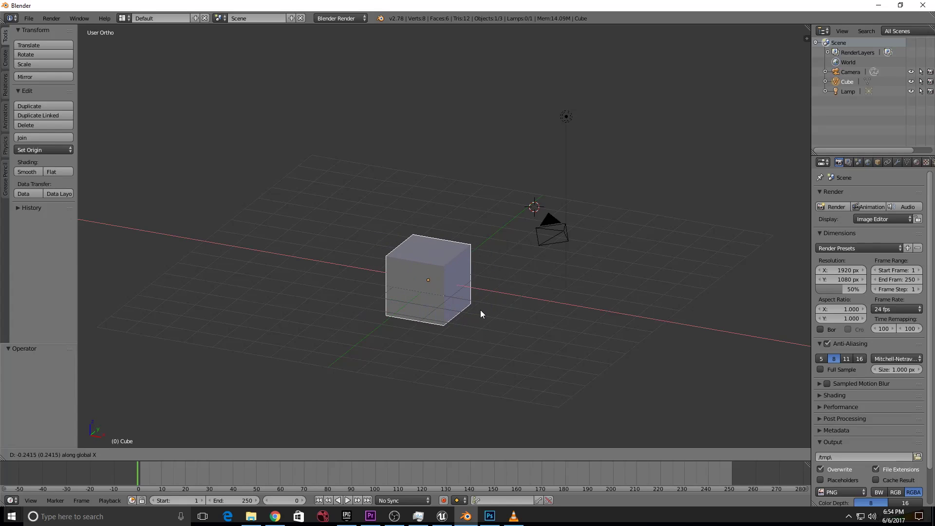
key("ctrl")
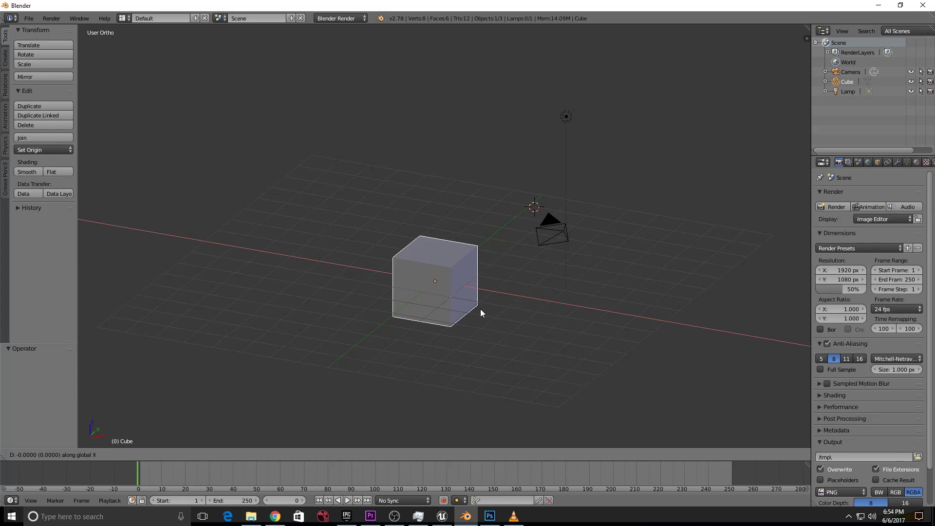
key("y")
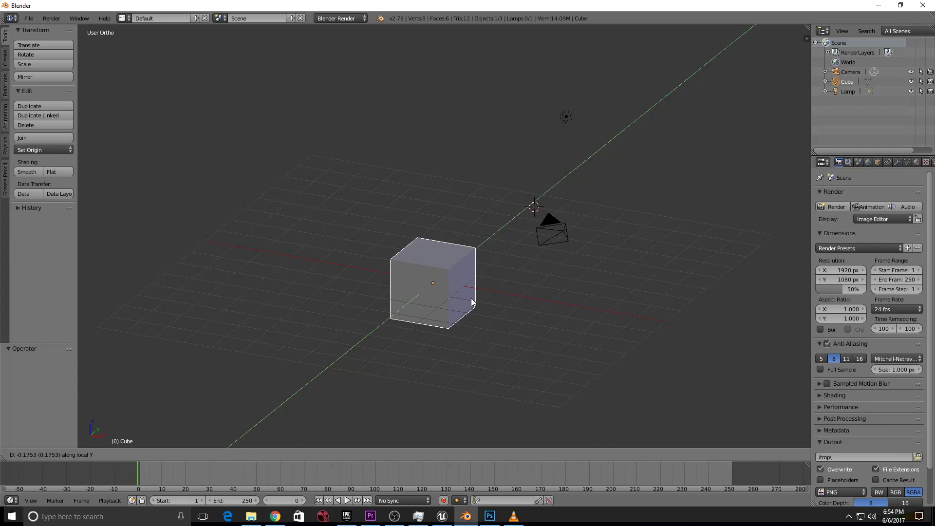
left_click(416, 290)
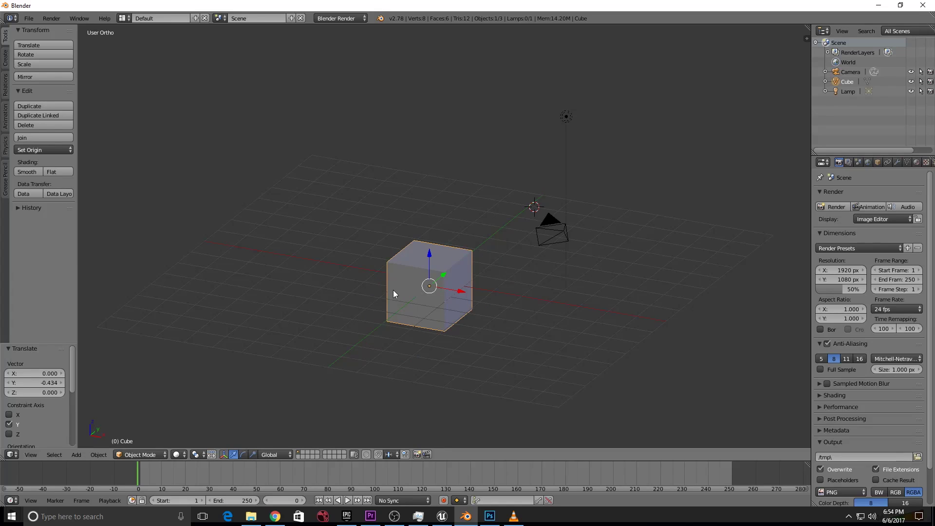
Try to scale the cube uniformly to about 1.76 times its size.
middle_click_drag(392, 292, 437, 319)
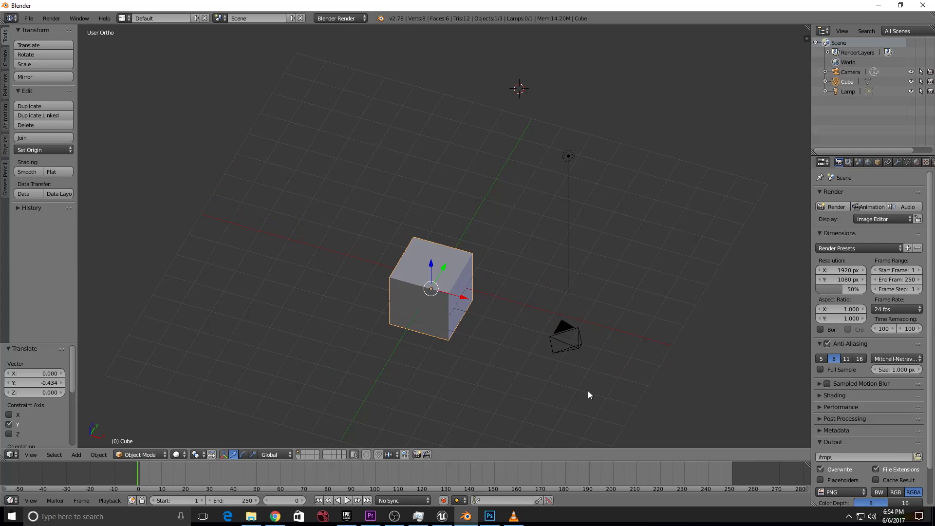
key("s")
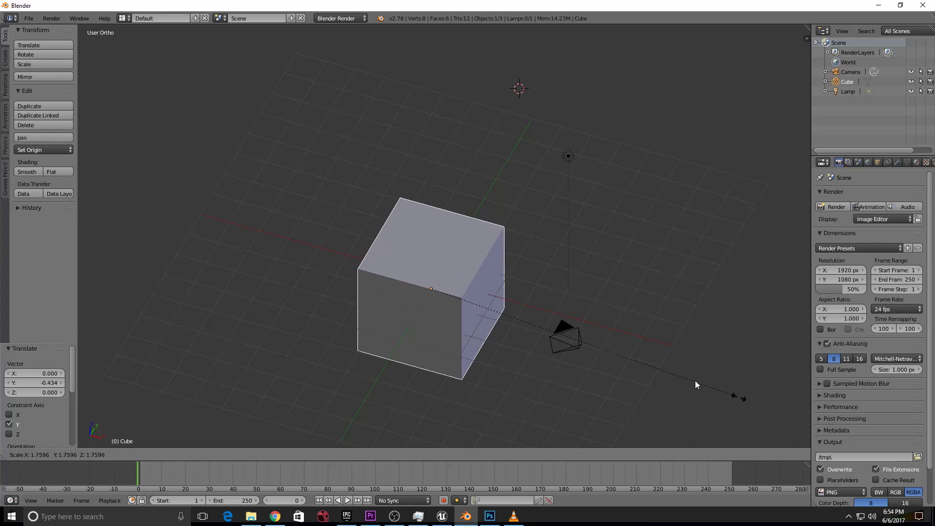
right_click(687, 368)
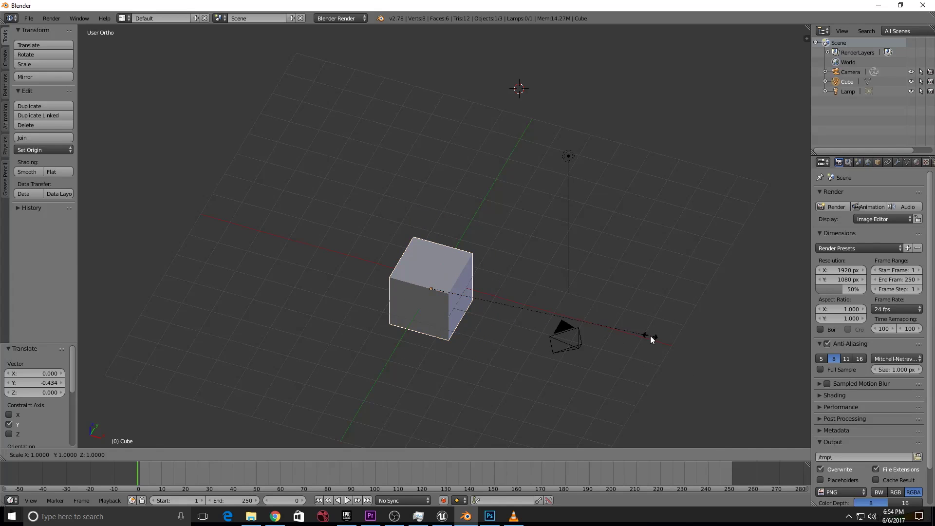
Try to scale the cube uniformly, and constrained to the global X, Y and Z axes in turn.
key("s")
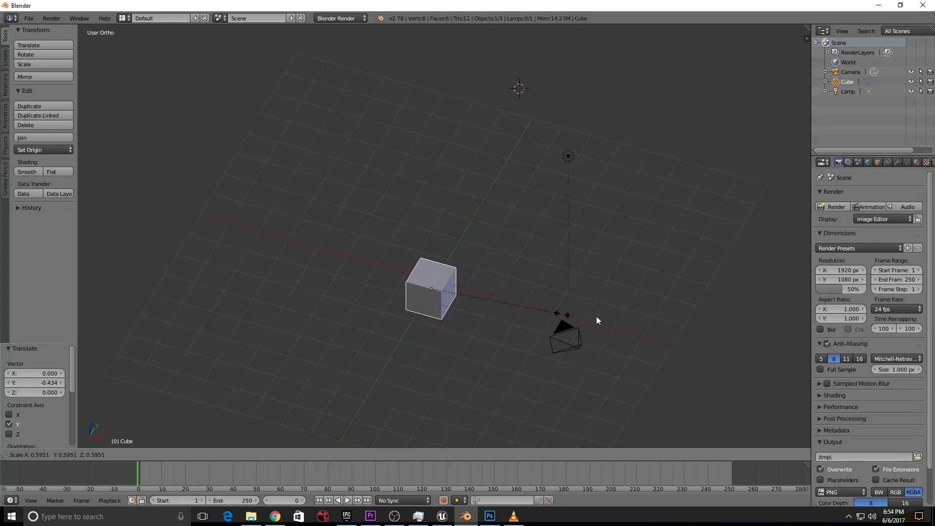
key("x")
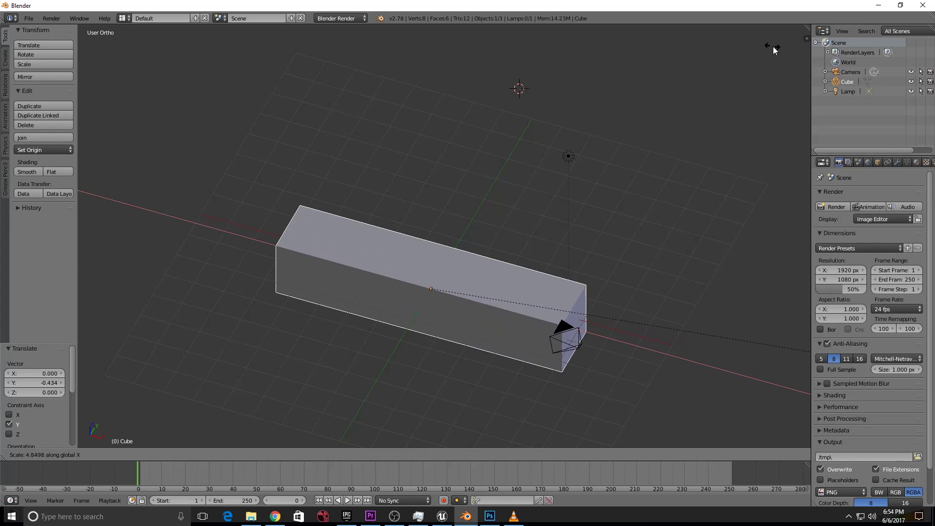
key("y")
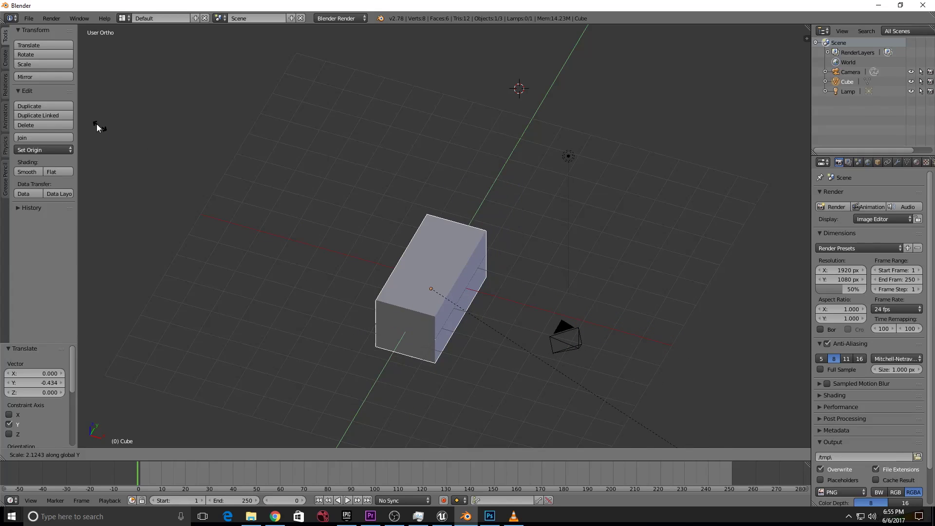
key("z")
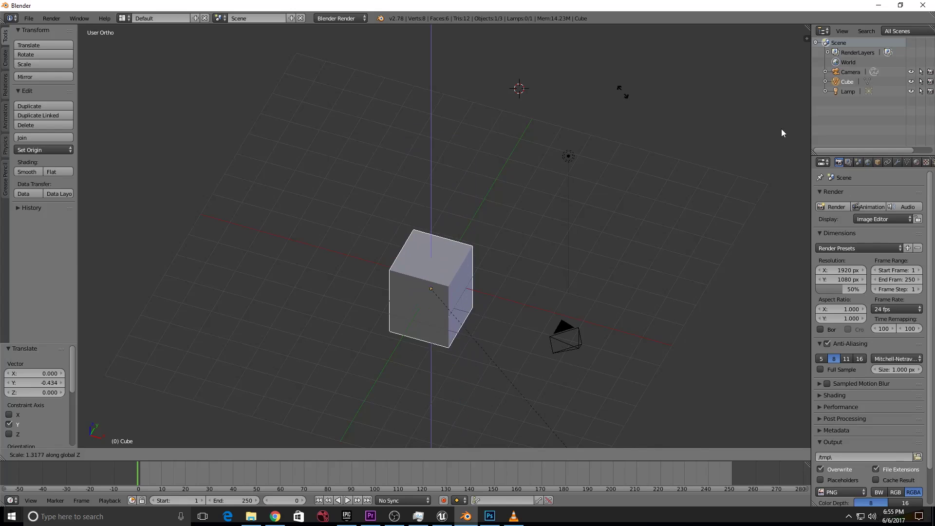
right_click(569, 224)
Try to rotate the cube freely, and constrained to the global X, Y and Z axes in turn.
mouse_move(528, 282)
middle_mouse_down()
mouse_move(481, 233)
mouse_move(533, 264)
mouse_move(530, 296)
middle_mouse_up()
scroll(533, 264, "up", 3)
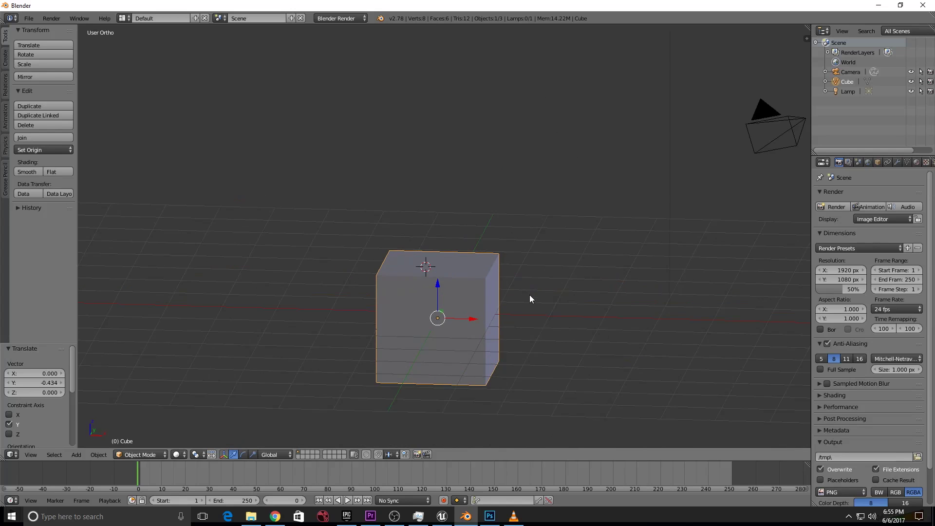
left_click(534, 300)
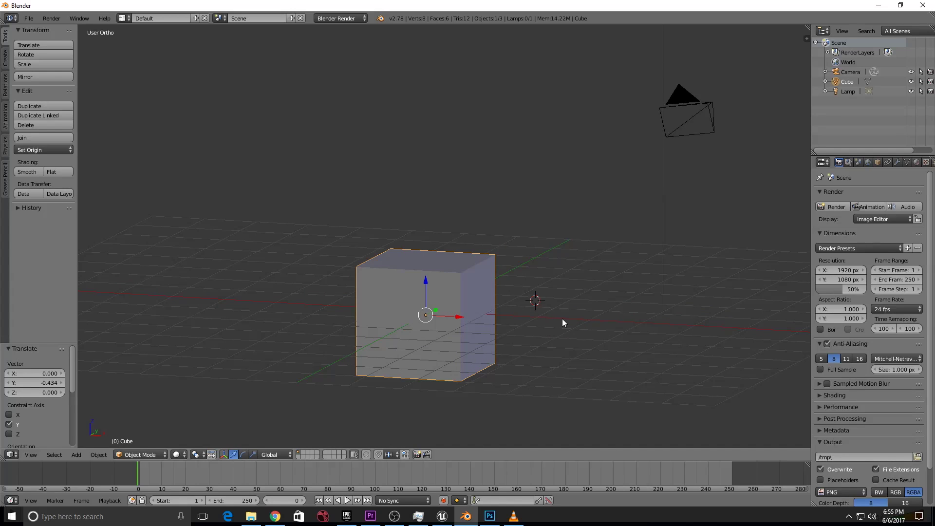
key("r")
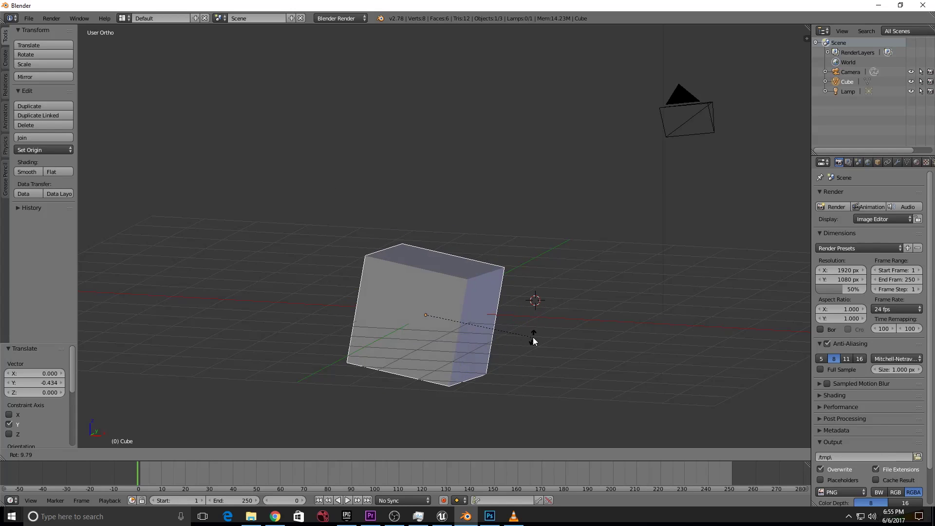
key("x")
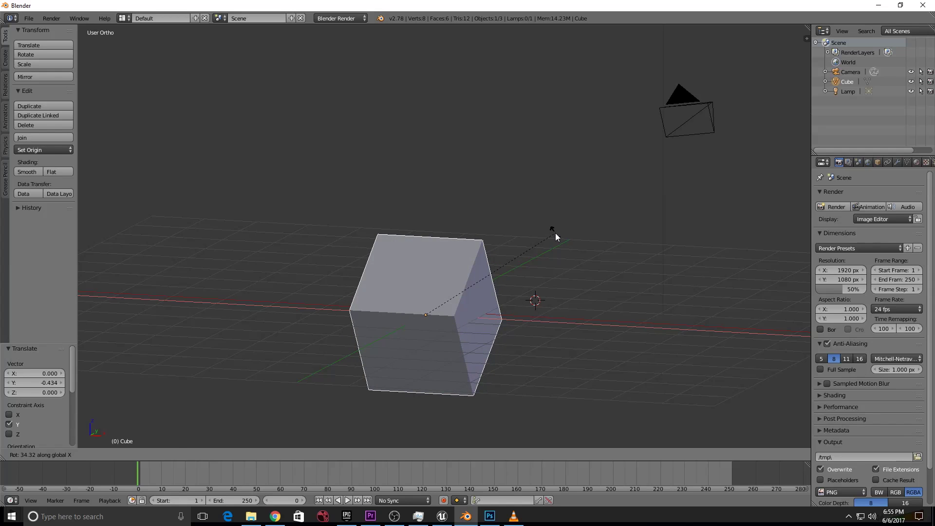
key("y")
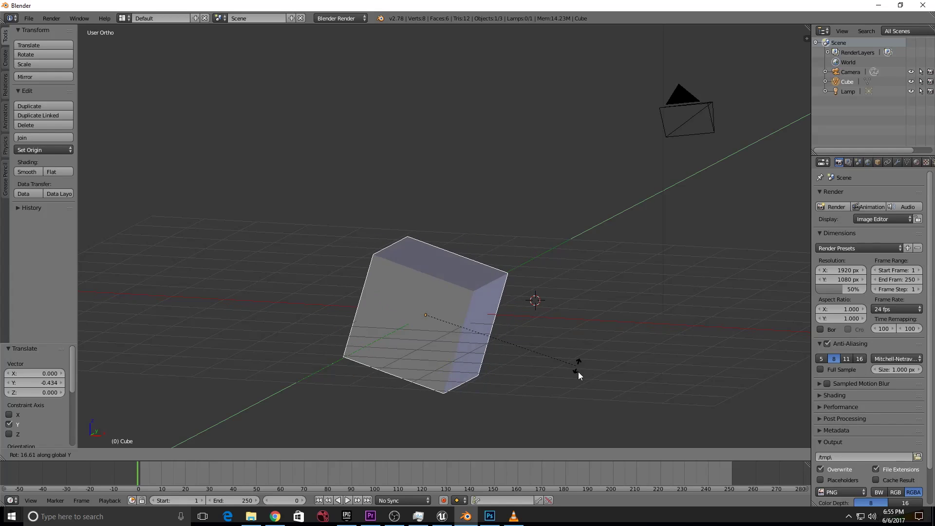
key("z")
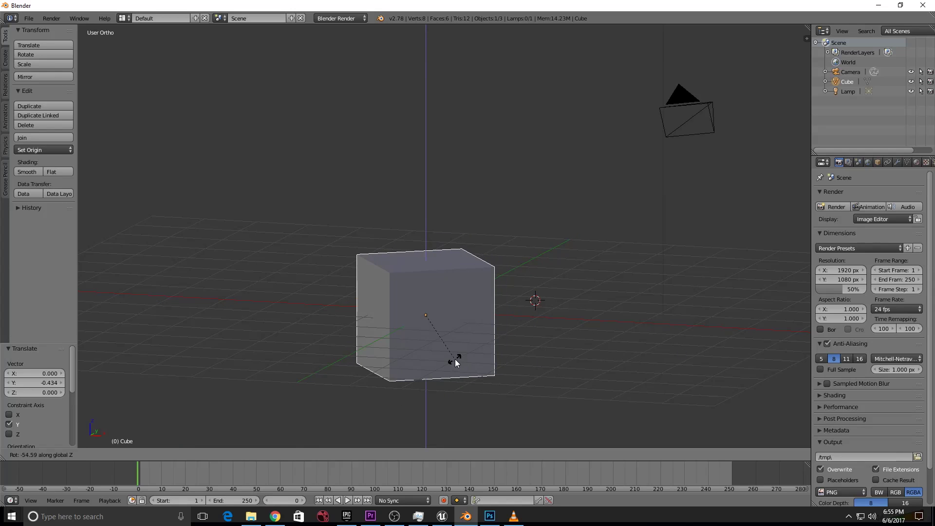
key("Escape")
Move the cube exactly 1 unit along the global X axis.
middle_click_drag(442, 298, 499, 320)
scroll(469, 340, "up", 3)
key("g")
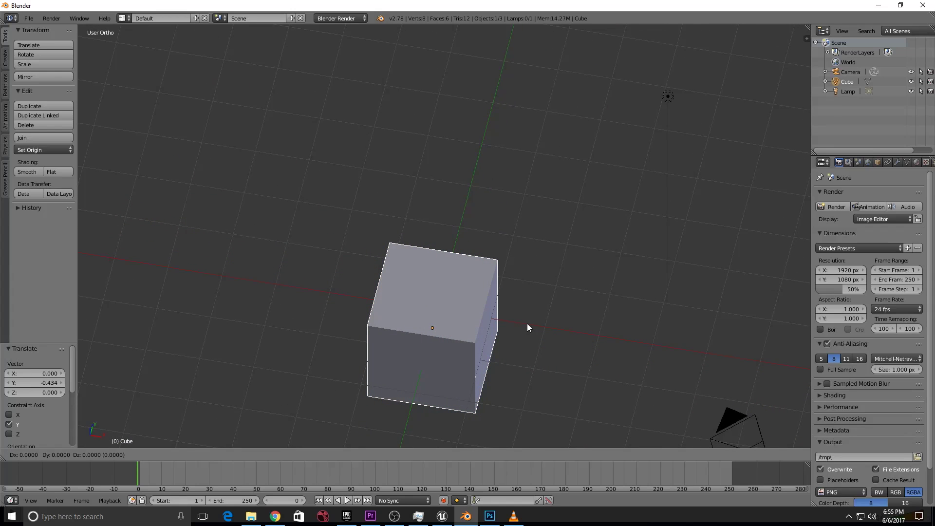
key("x")
key("1")
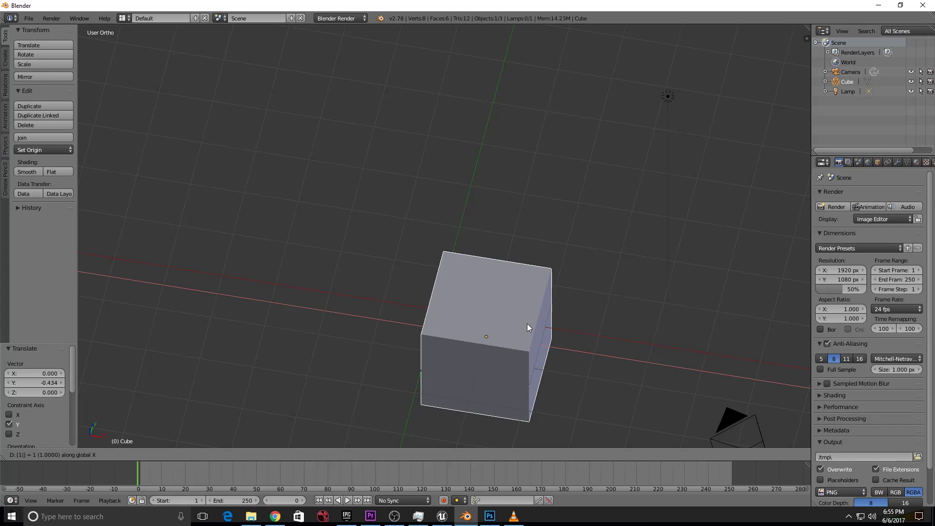
key("Return")
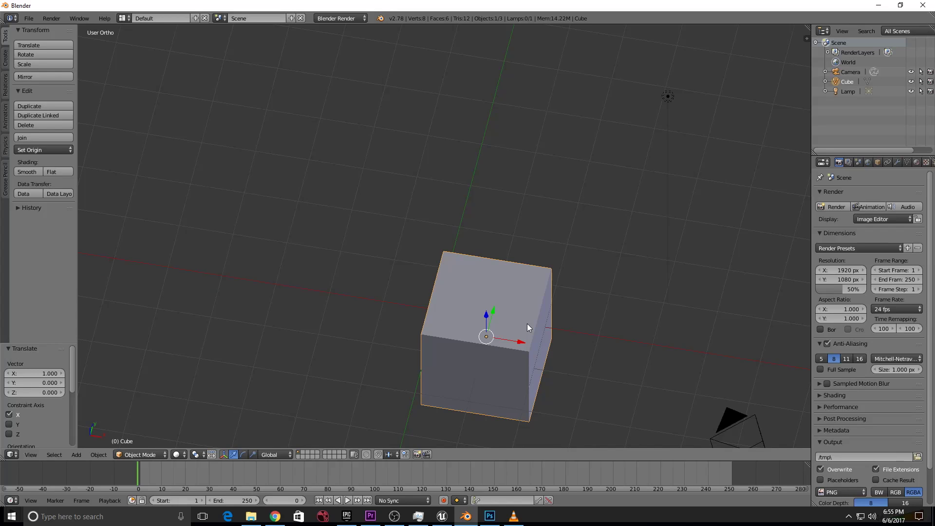
Scale the cube uniformly by a factor of 10 and undo the scaling.
key("s")
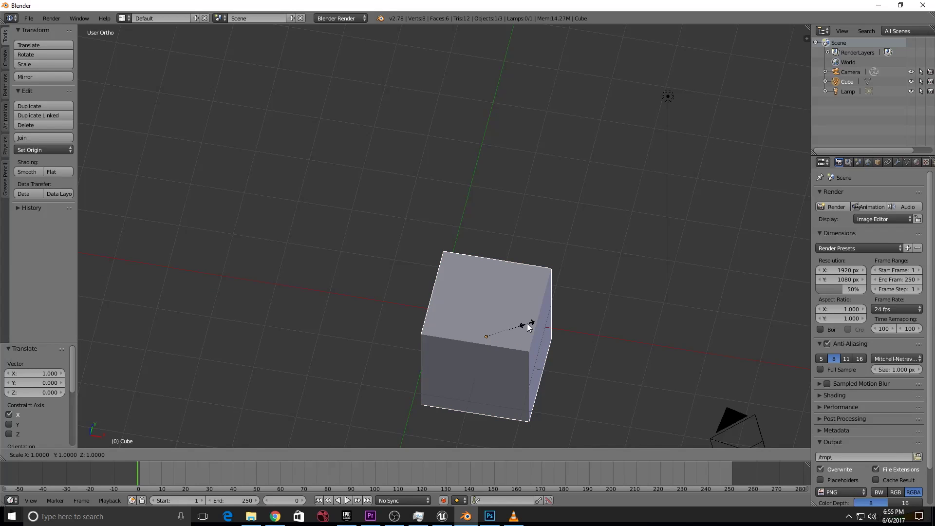
type("10")
key("Return")
scroll(533, 307, "down", 10)
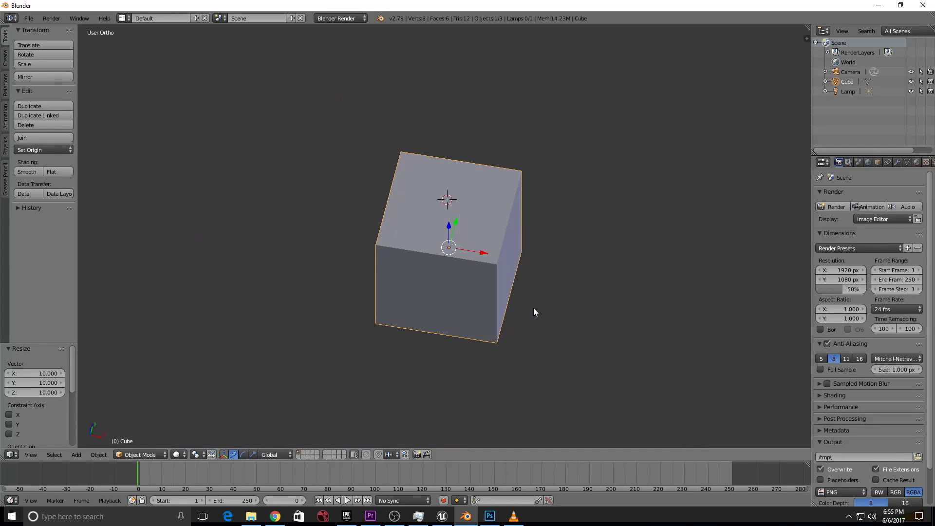
middle_click_drag(533, 308, 524, 267)
key("ctrl+z")
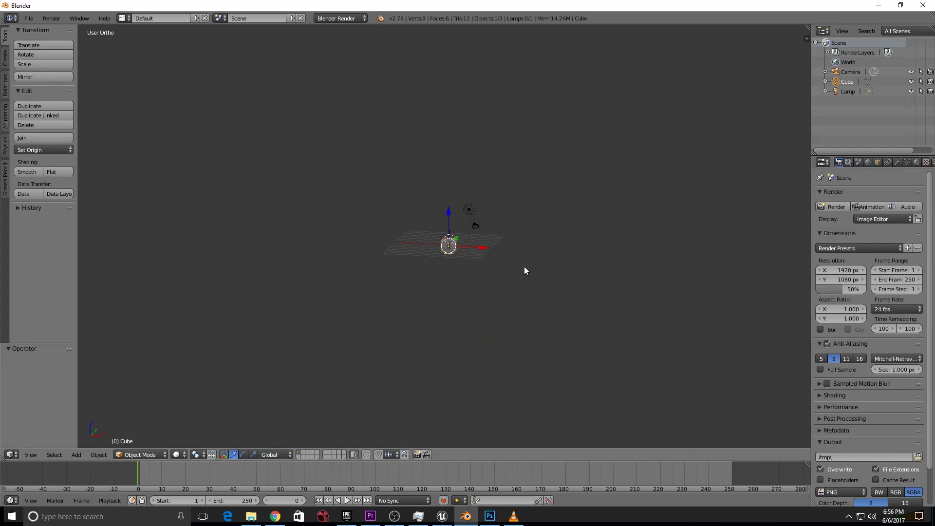
Scale the cube by a factor of 10 along X and Y with the Z axis locked.
scroll(524, 267, "up", 4)
key("s")
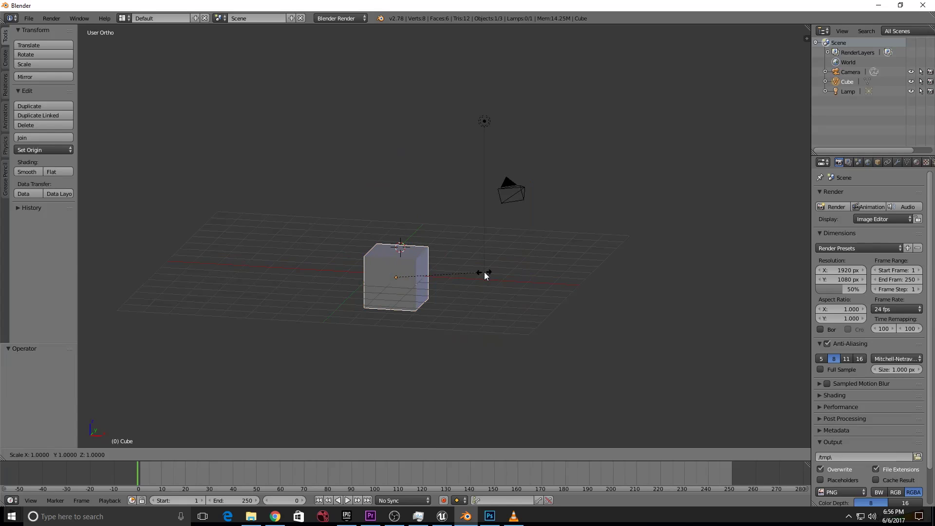
key("shift+z")
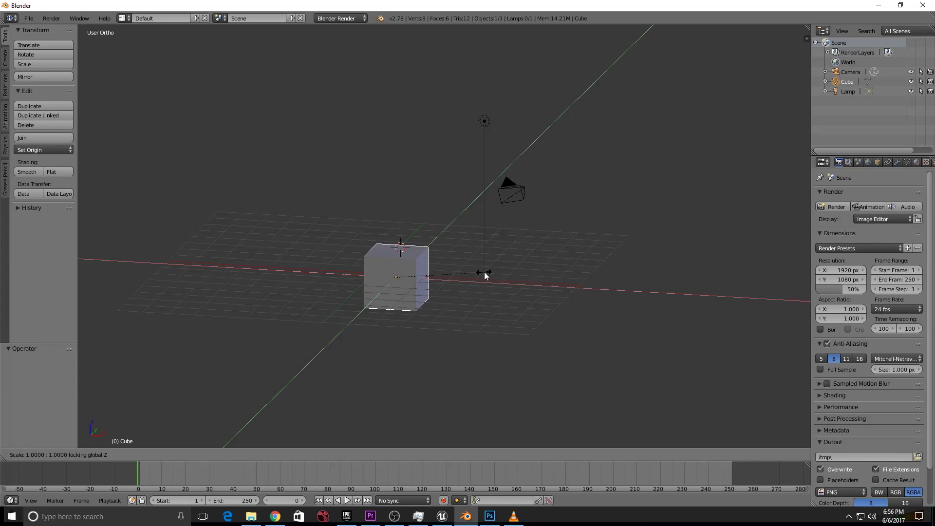
type("10")
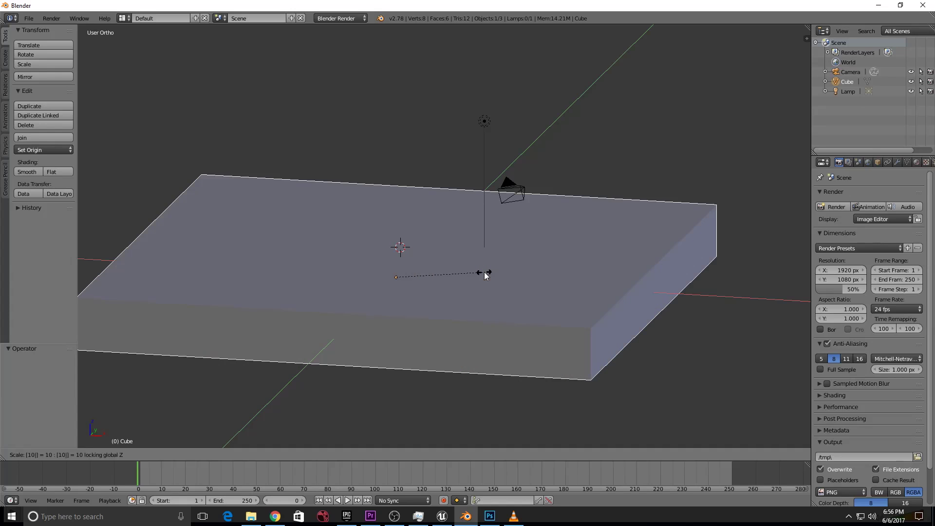
key("Return")
scroll(779, 300, "down", 3)
middle_click_drag(779, 300, 724, 289)
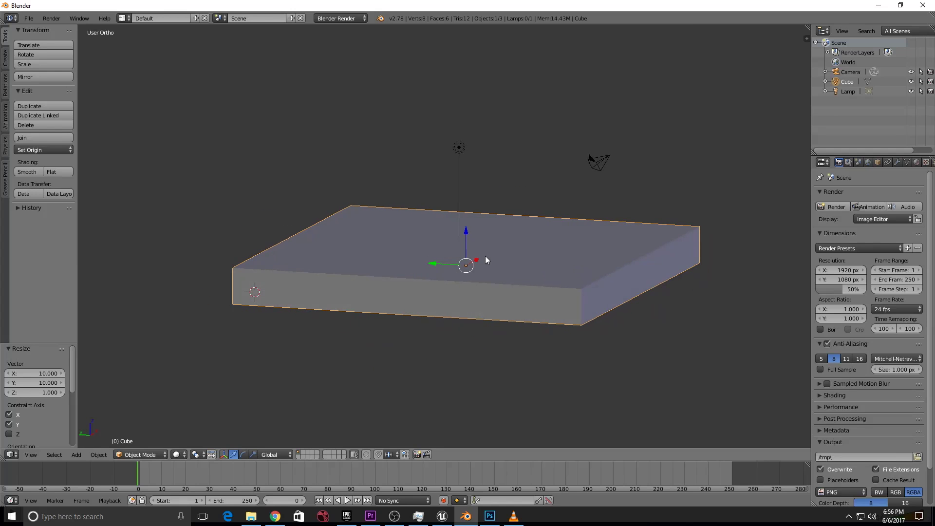
middle_click_drag(486, 260, 466, 290)
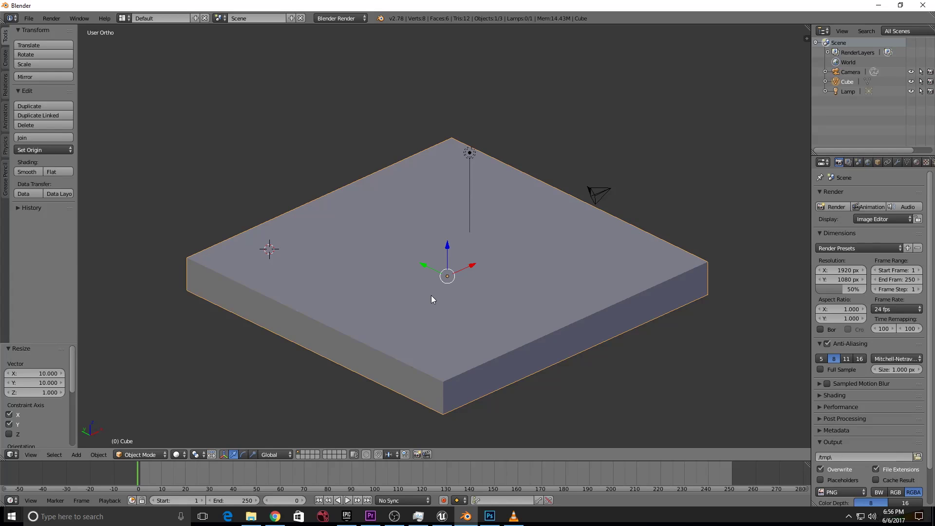
Display the transform properties of the flattened cube in the 3D view.
key("n")
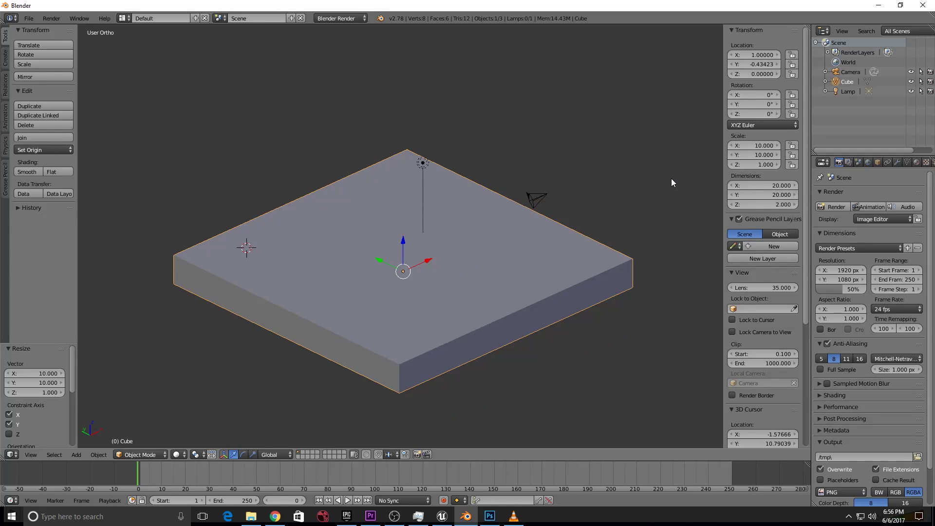
scroll(667, 175, "up", 6)
scroll(661, 167, "down", 6)
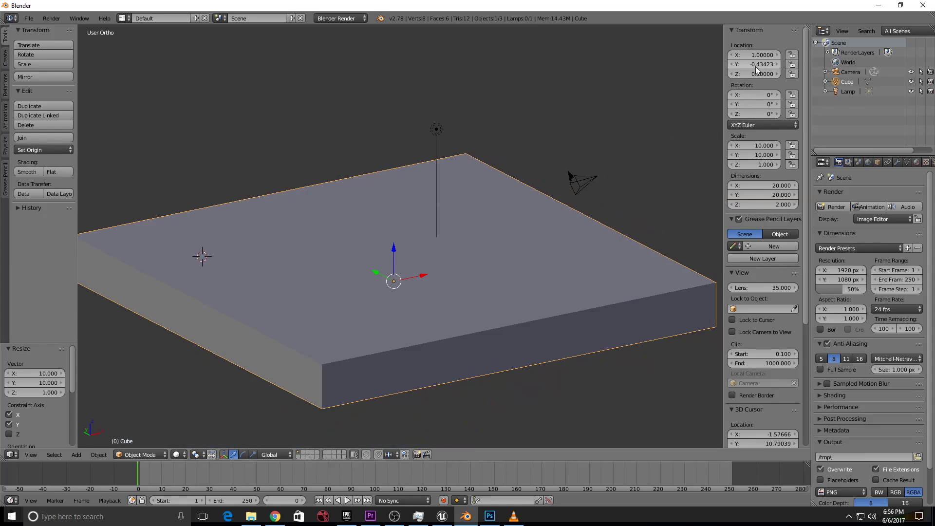
key("Return")
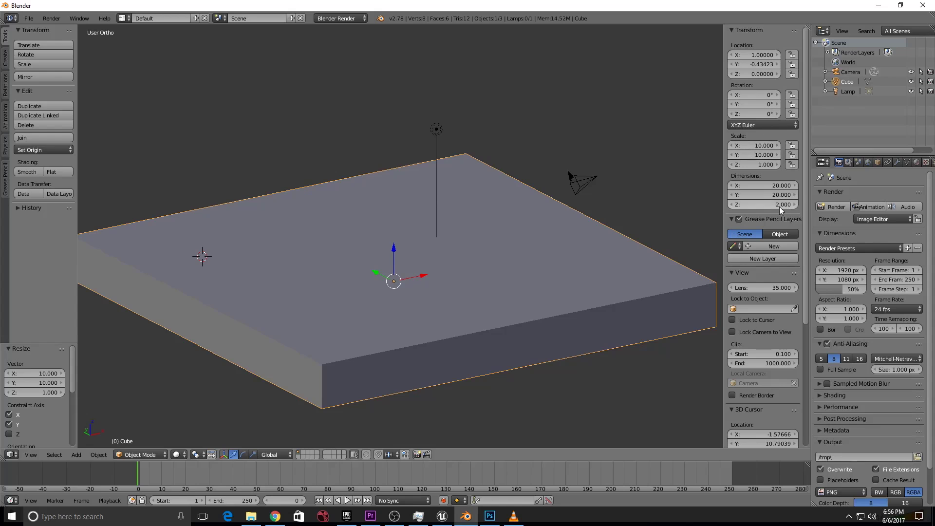
Set the cube's X and Y scale values to 1.
left_click(764, 145)
type("1")
key("Return")
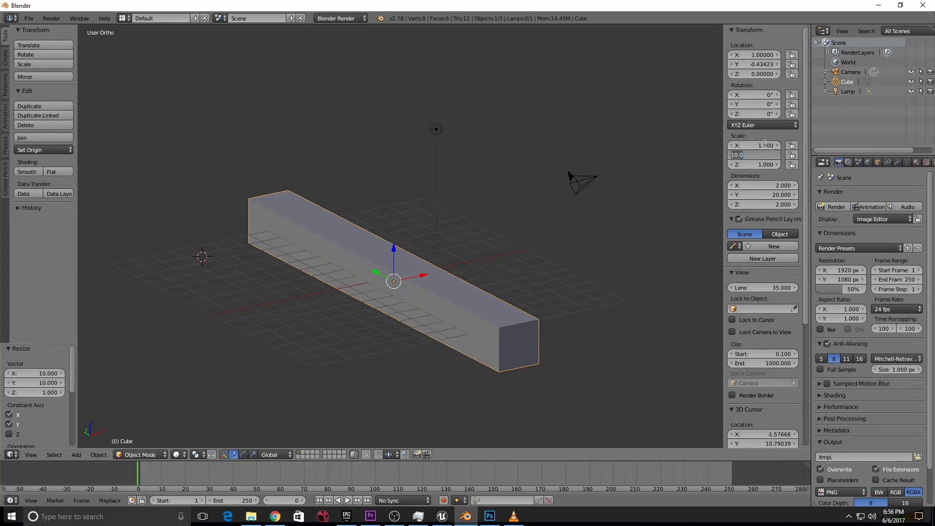
left_click(764, 154)
type("1")
key("Return")
scroll(386, 308, "up", 3)
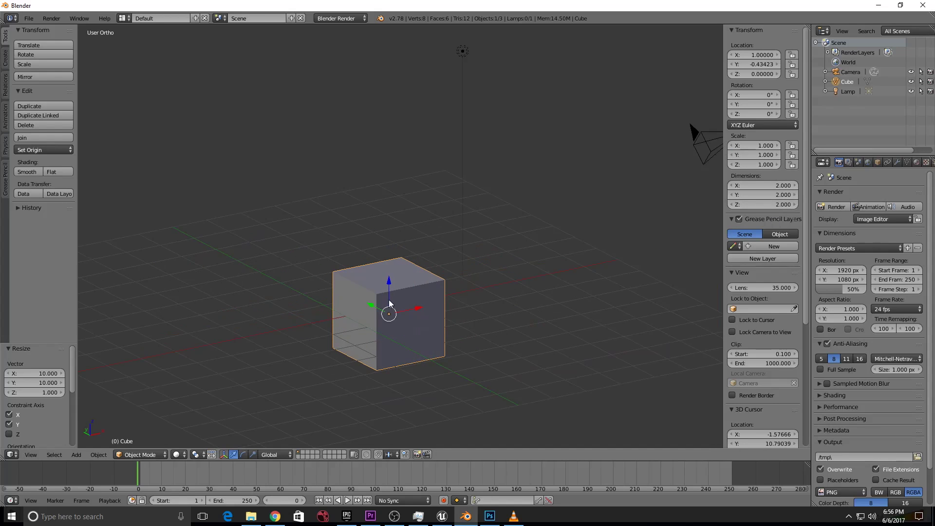
Set the cube's X and Y location values to 0.
left_click(760, 54)
type("0")
key("Tab")
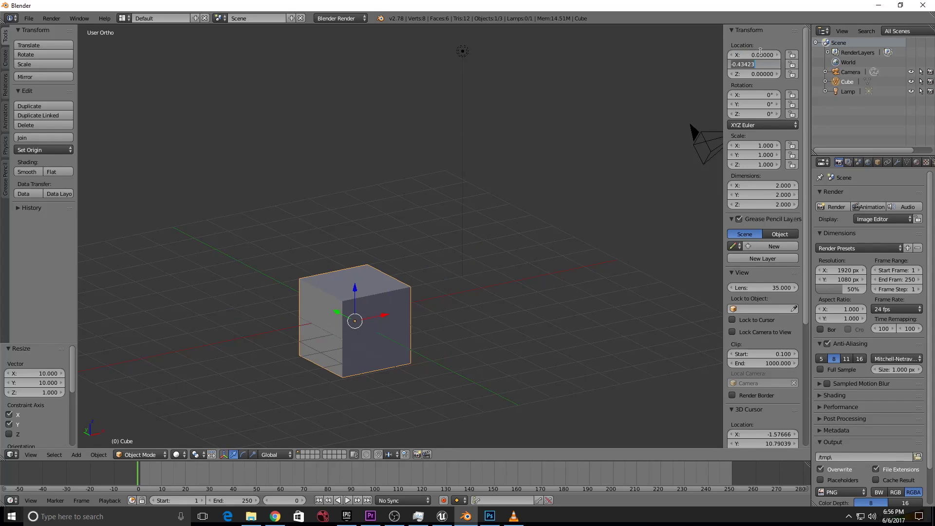
type("0")
key("Return")
middle_click_drag(411, 307, 428, 276)
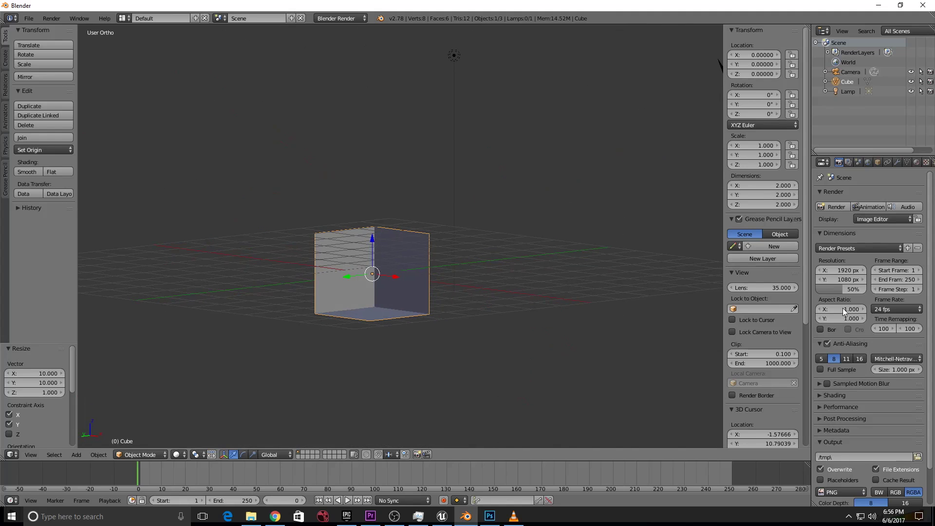
Place the 3D cursor at several spots around the cube, ending at about X 1.87, Y -3.85, Z -0.77.
scroll(754, 359, "down", 4)
scroll(418, 262, "down", 5)
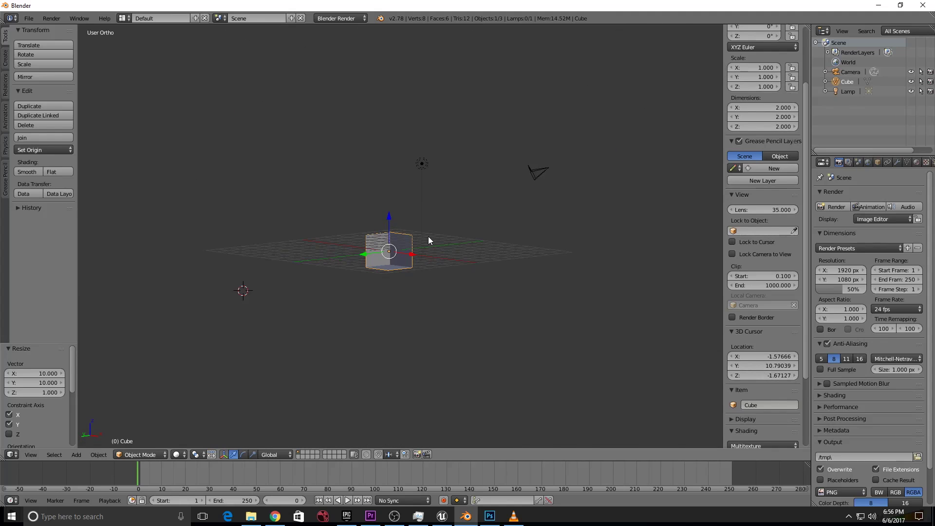
middle_click_drag(427, 239, 437, 256)
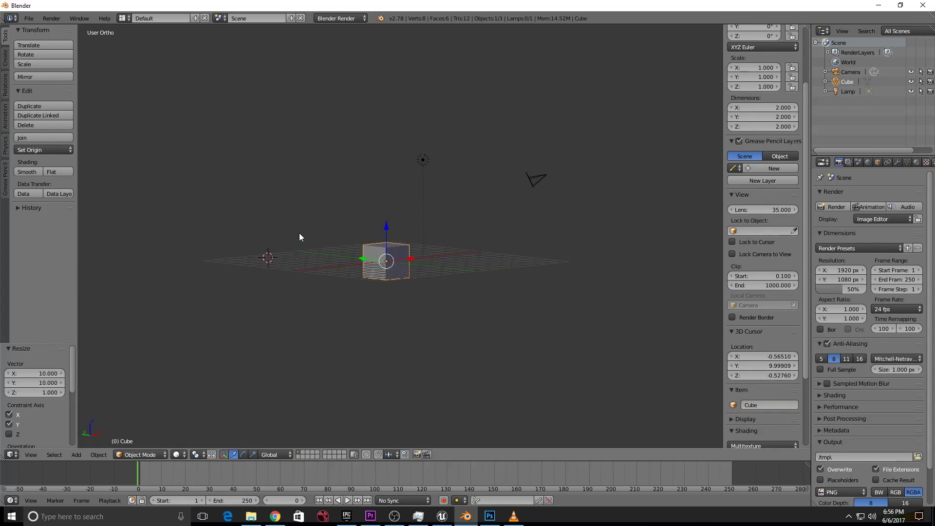
middle_click_drag(299, 236, 317, 333)
left_click(313, 218)
left_click(403, 175)
left_click(466, 288)
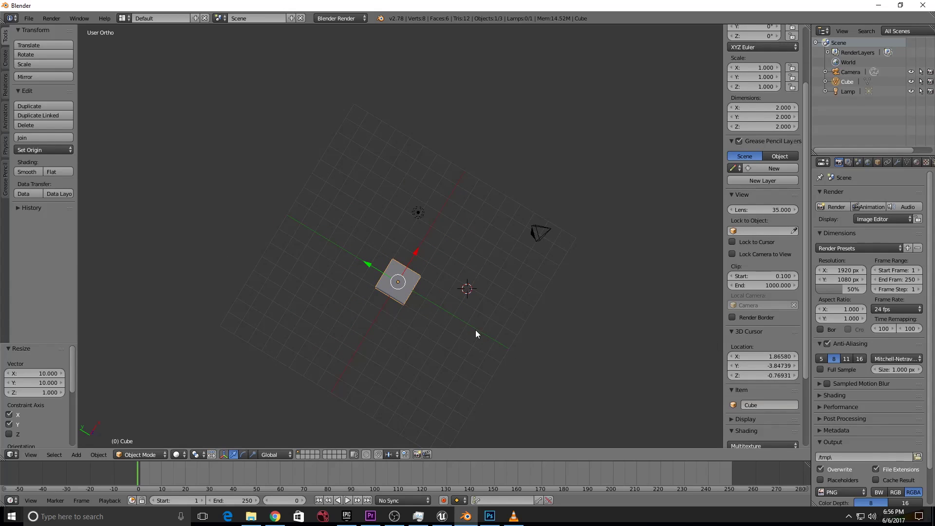
Set the 3D cursor's X, Y and Z location to 0 to center it on the origin.
left_click(776, 358)
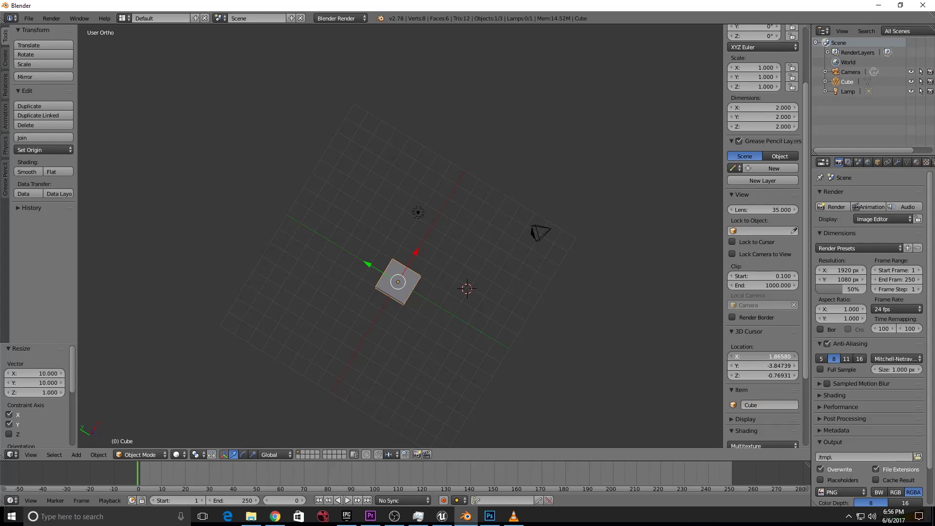
type("0")
key("Tab")
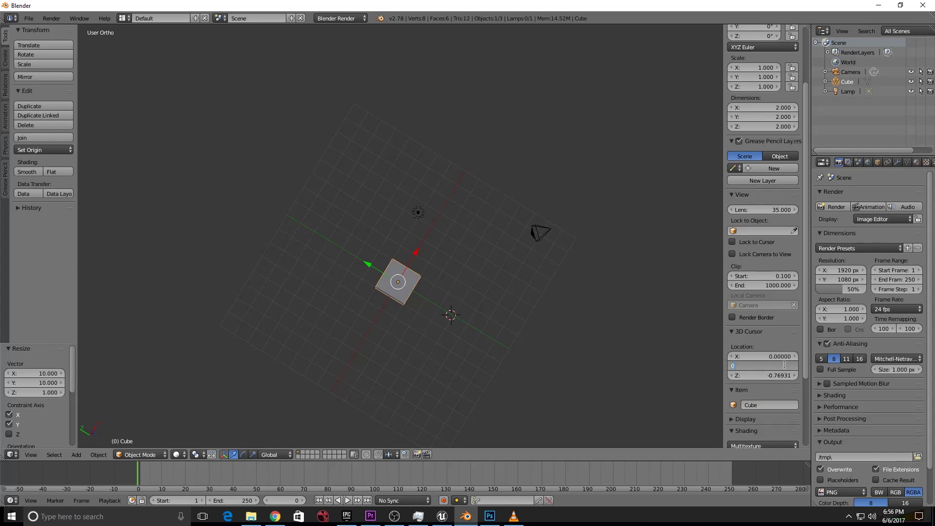
type("0")
key("Tab")
type("0")
key("Return")
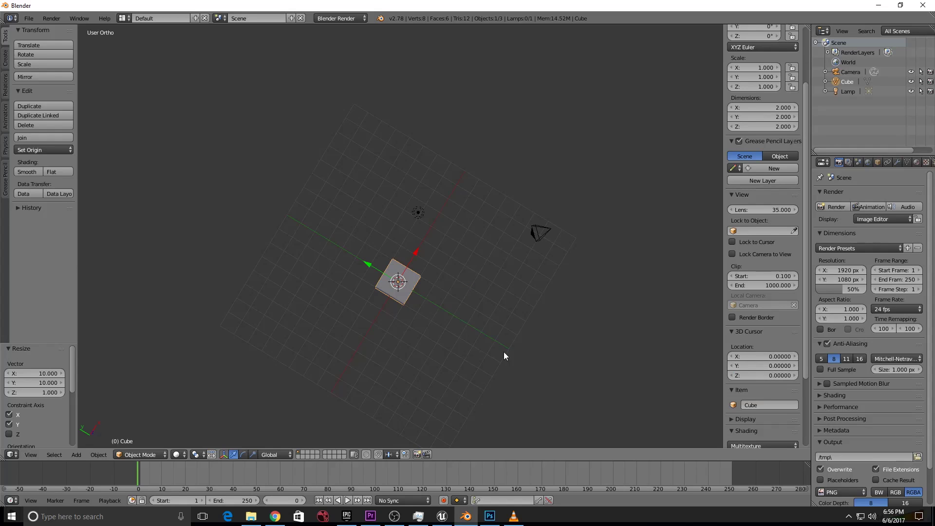
middle_click_drag(504, 351, 423, 271)
scroll(424, 282, "up", 4)
scroll(427, 292, "down", 4)
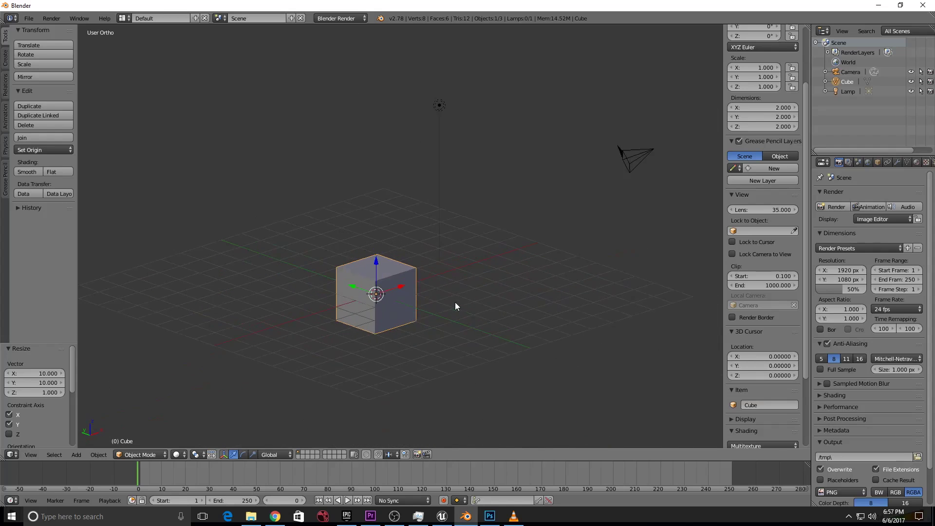
middle_click_drag(455, 307, 518, 308)
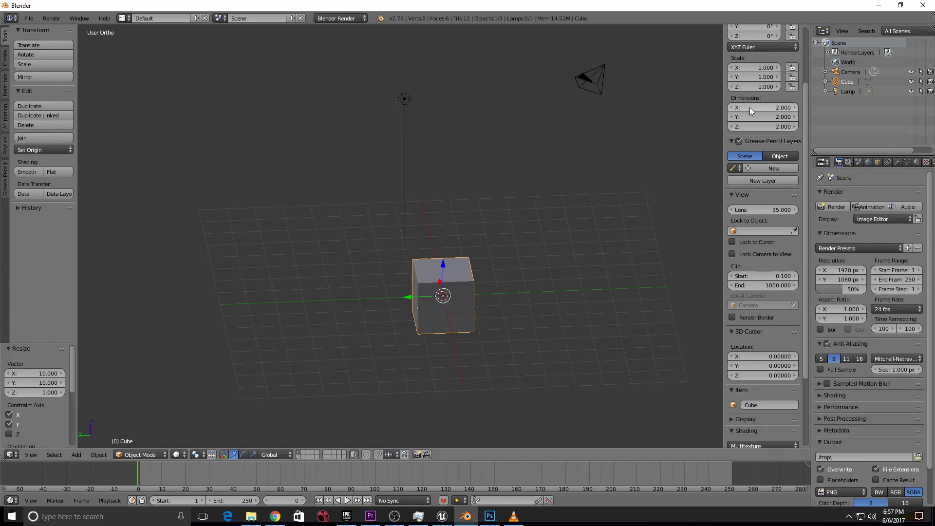
scroll(753, 97, "up", 4)
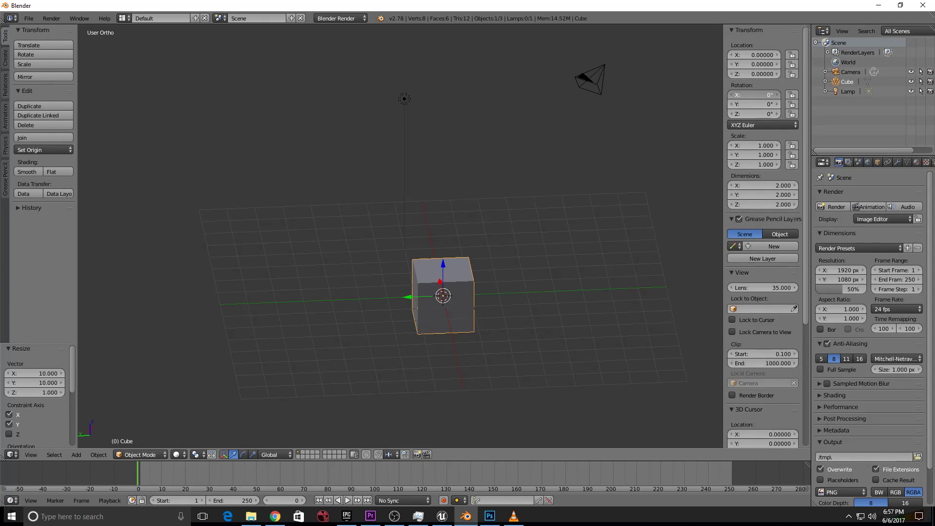
mouse_move(761, 94)
left_mouse_down()
mouse_move(752, 95)
mouse_move(781, 95)
mouse_move(732, 94)
mouse_move(763, 95)
left_mouse_up()
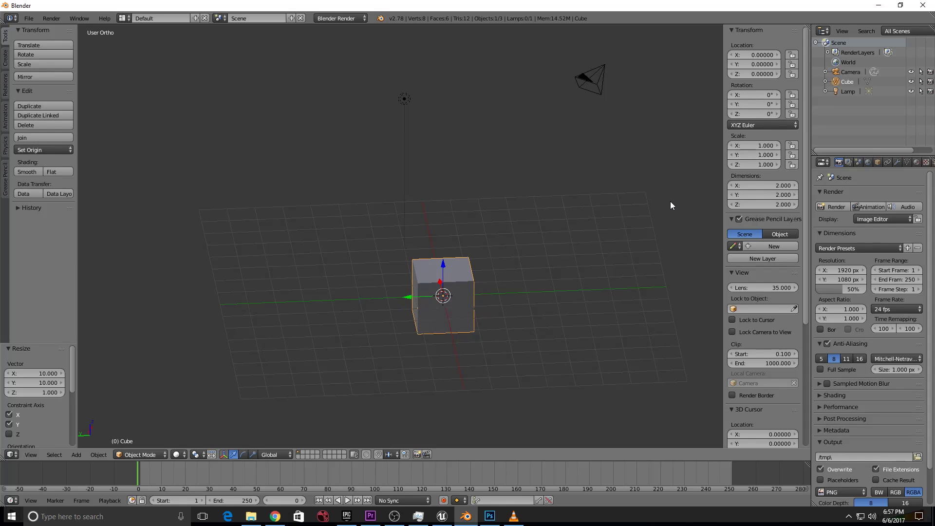
Toggle the cube between Object Mode and Edit Mode several times, ending in Edit Mode.
key("Tab")
key("Tab")
scroll(521, 294, "up", 4)
scroll(521, 297, "down", 4)
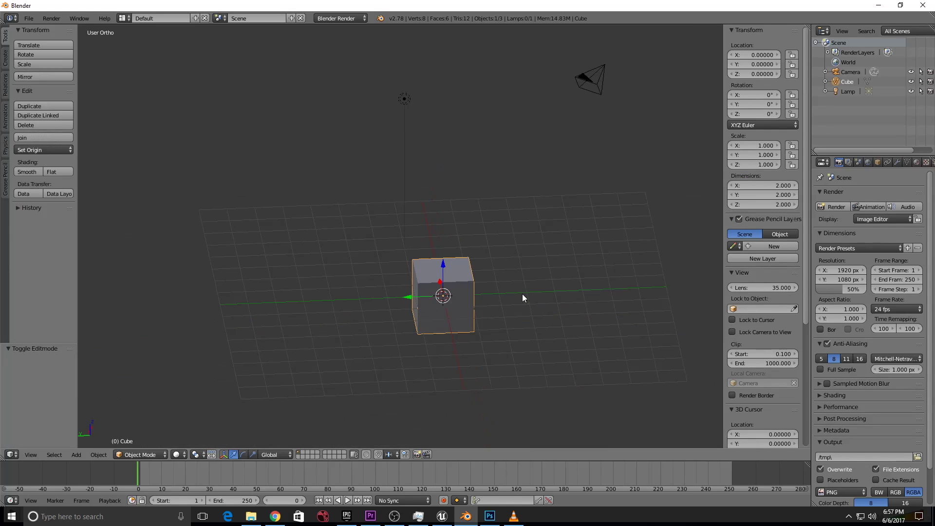
key("Tab")
scroll(521, 296, "up", 3)
scroll(408, 346, "down", 3)
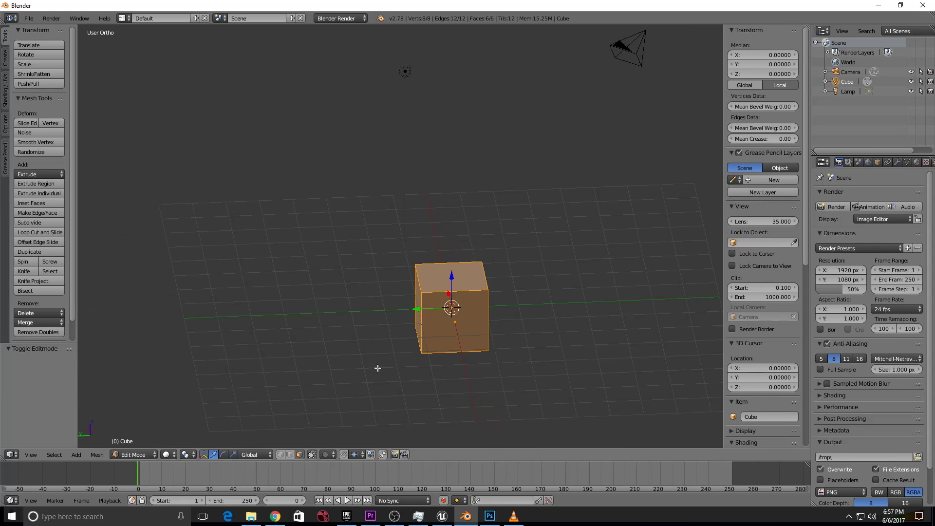
middle_click_drag(378, 368, 433, 373)
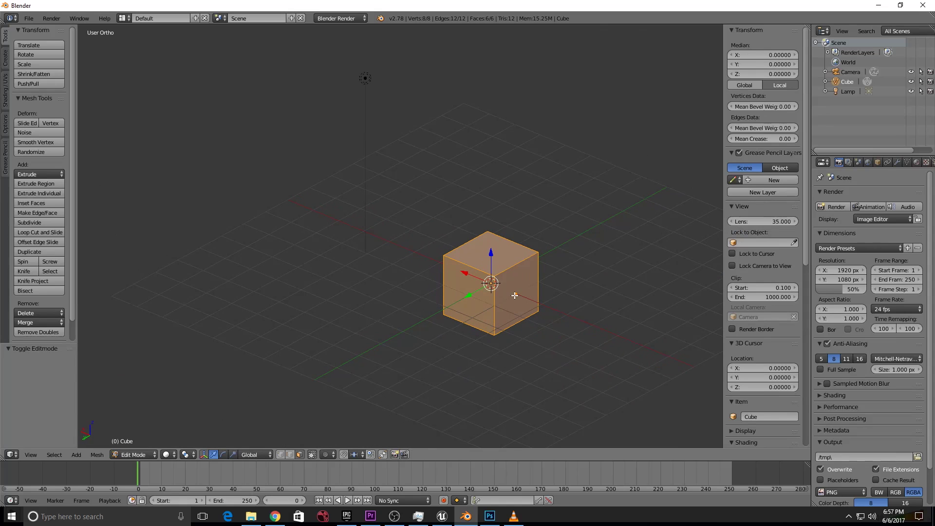
key("Tab")
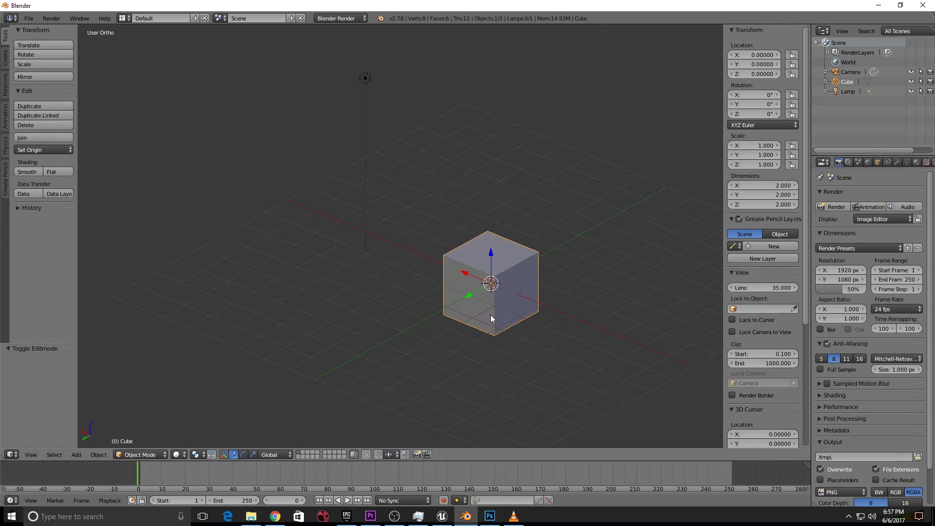
key("Tab")
key("Tab")
key("Tab")
key("Tab")
key("Tab")
key("Tab")
key("Tab")
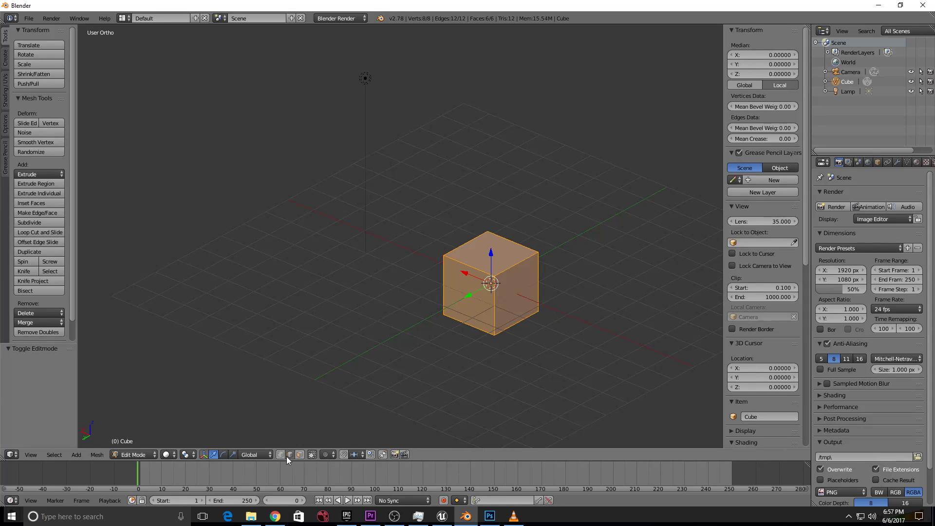
Select the cube's top corner vertex at X -1, Y 1 and move it outward along X by about -1.2.
scroll(462, 361, "up", 4)
right_click(591, 322)
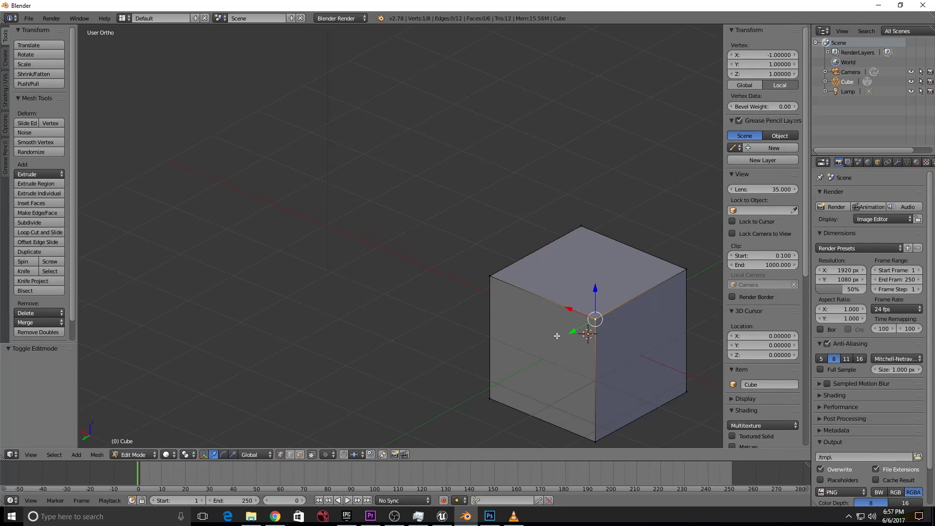
scroll(555, 335, "down", 4)
key("g")
key("x")
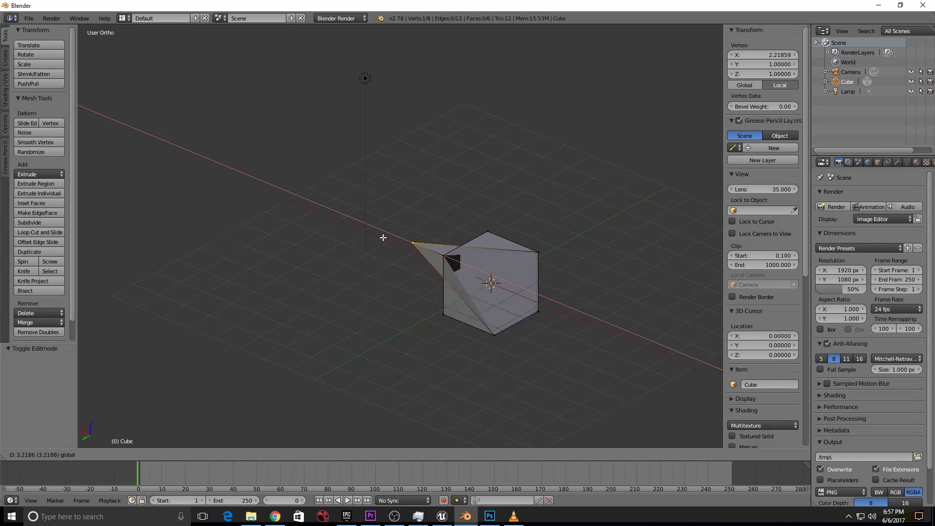
left_click(503, 269)
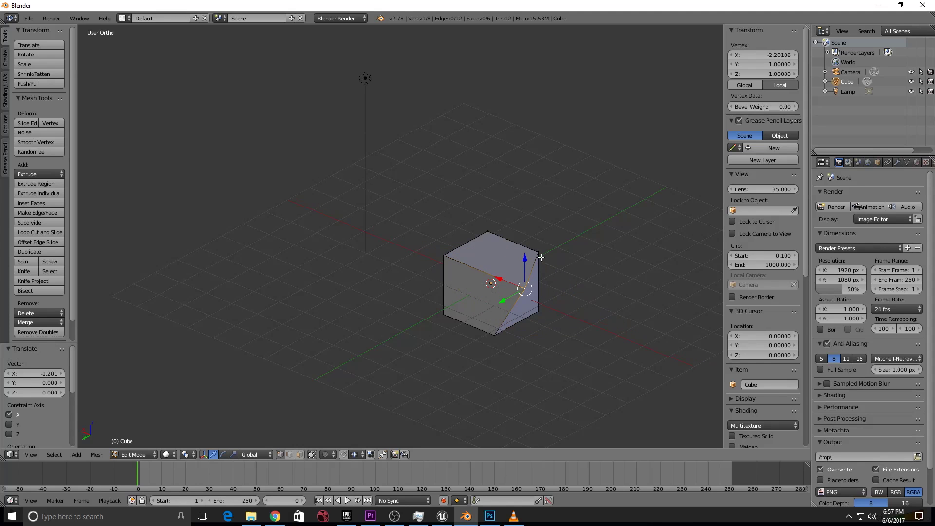
Move the neighbouring top vertex at X -1, Y -1 outward along X by about -1.05.
right_click(538, 254)
key("g")
key("x")
left_click(539, 253)
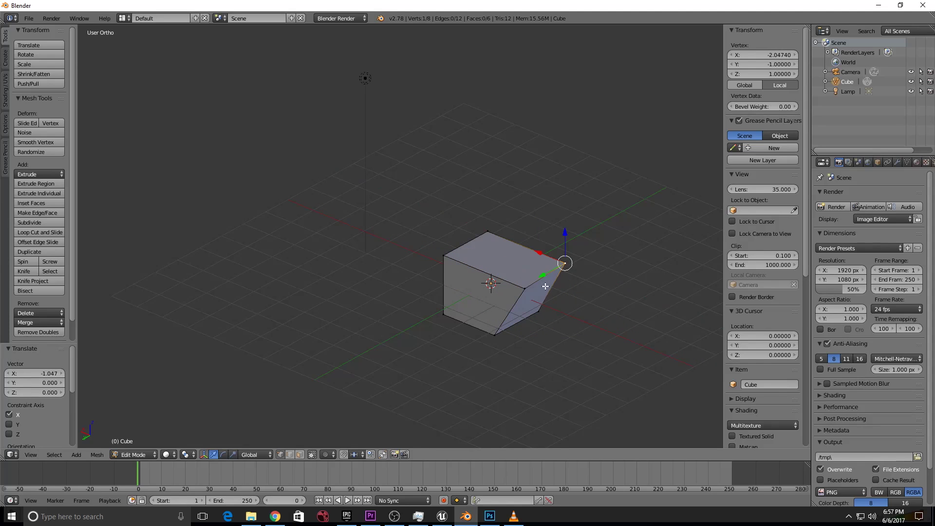
Select both top vertices at the cube's opposite end and lower their edge along Z to about 0.18.
middle_click_drag(538, 253, 344, 271)
right_click(341, 255)
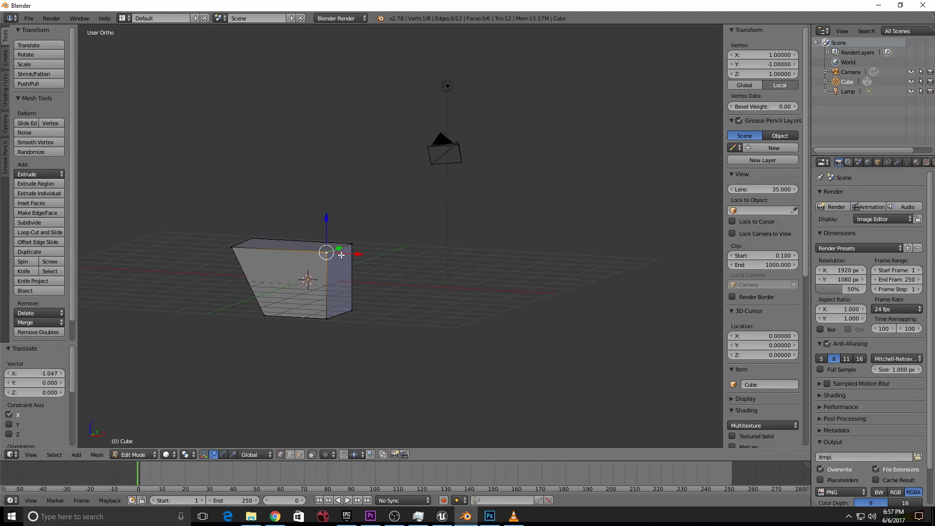
right_click(351, 243, "shift")
key("g")
key("z")
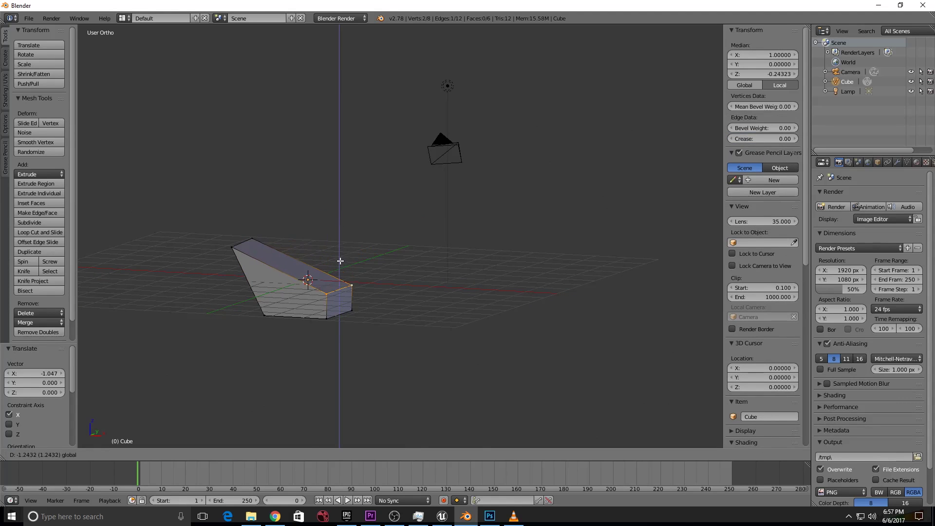
left_click(337, 269)
middle_click_drag(297, 309, 333, 307)
left_click_drag(359, 267, 368, 241)
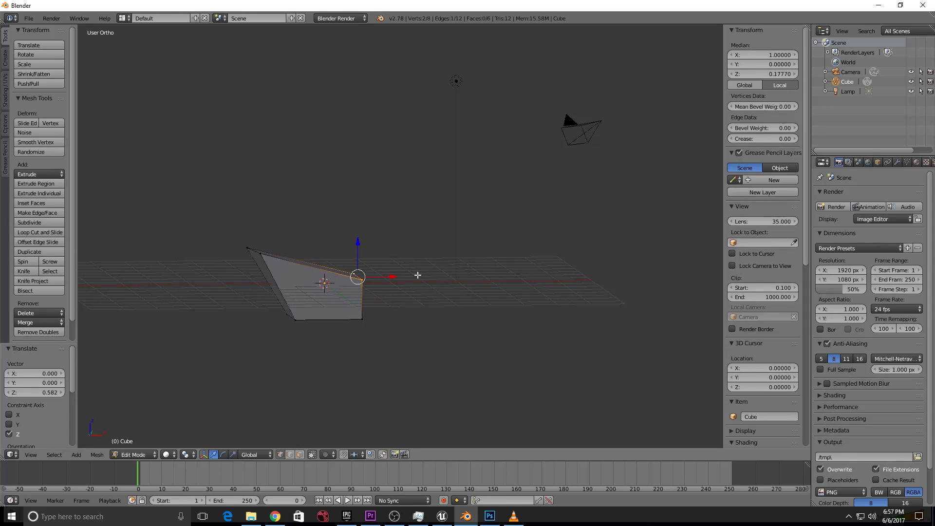
middle_click_drag(417, 273, 388, 285)
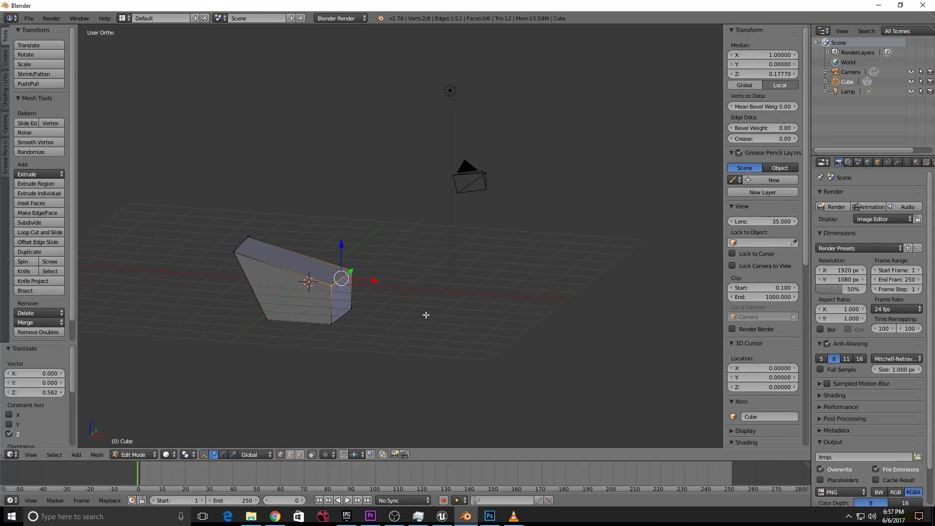
Scale the lowered top edge along Y by a factor of about 1.98.
key("g")
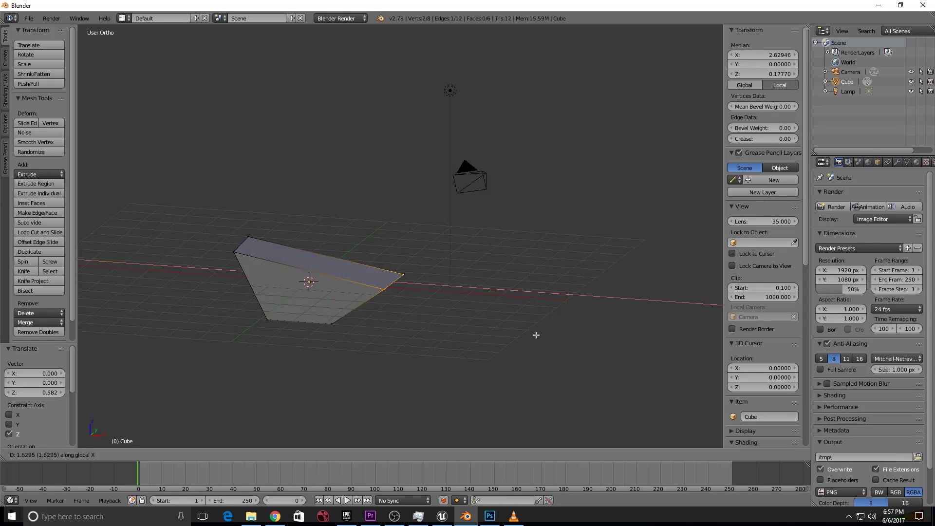
key("x")
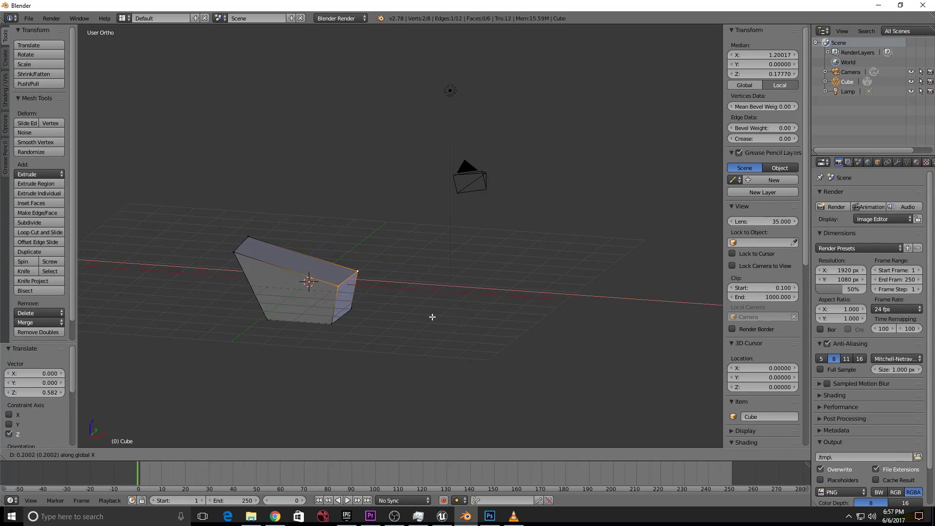
key("s")
key("y")
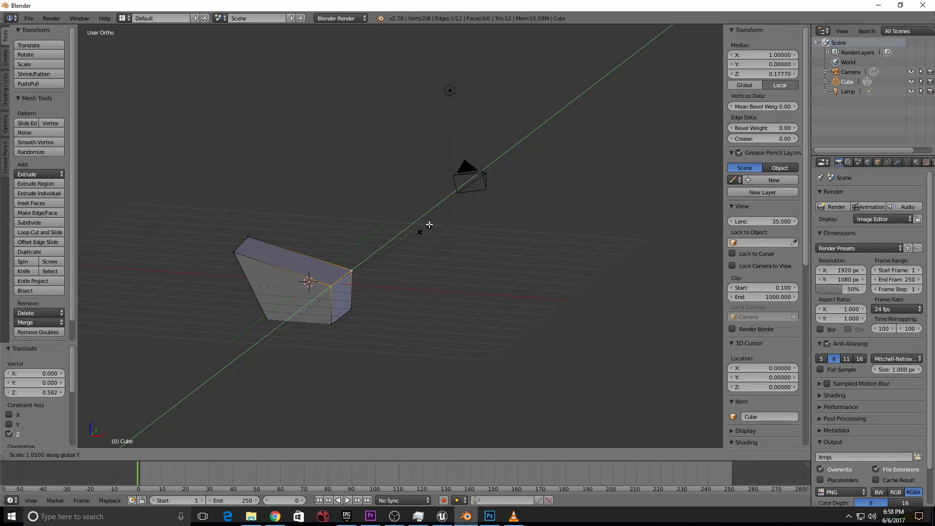
left_click(482, 170)
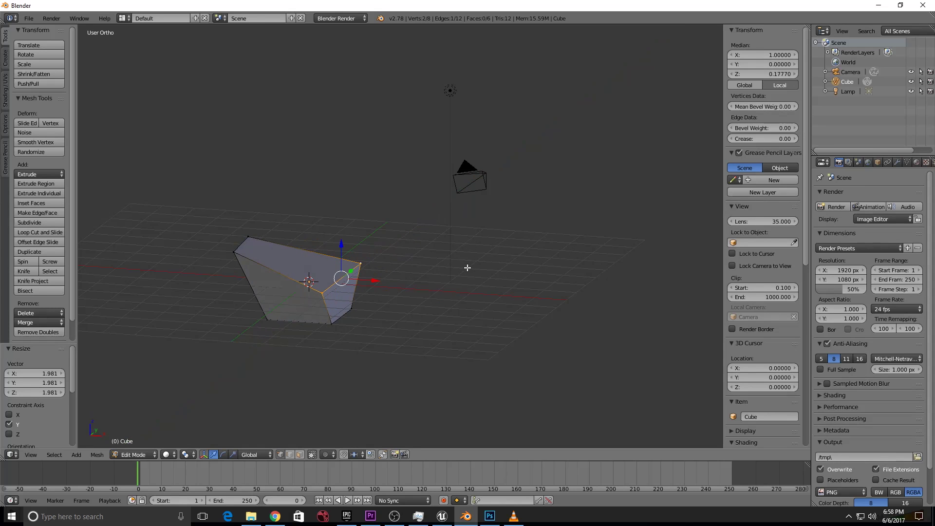
Return to Object Mode and delete the reshaped cube from the scene.
mouse_move(415, 282)
middle_mouse_down()
mouse_move(376, 290)
mouse_move(401, 288)
middle_mouse_up()
key("Tab")
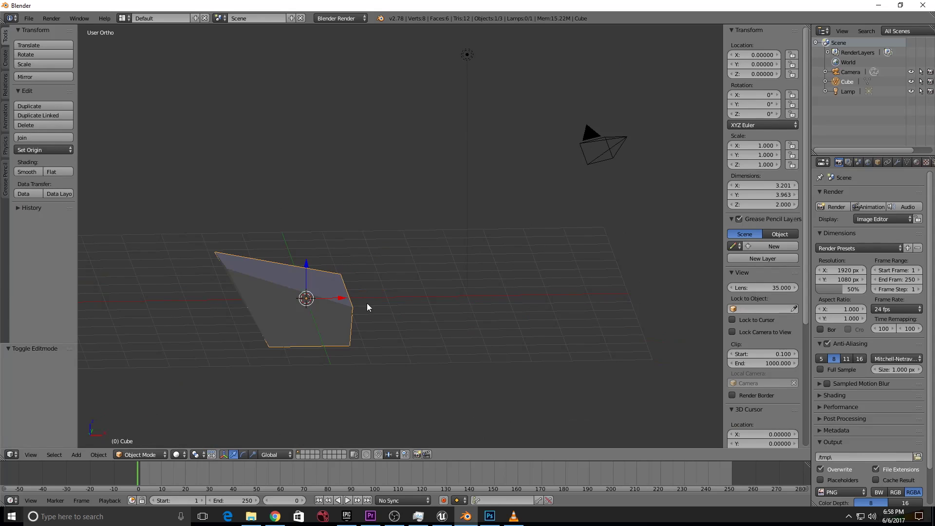
key("x")
left_click(335, 305)
scroll(330, 293, "down", 4)
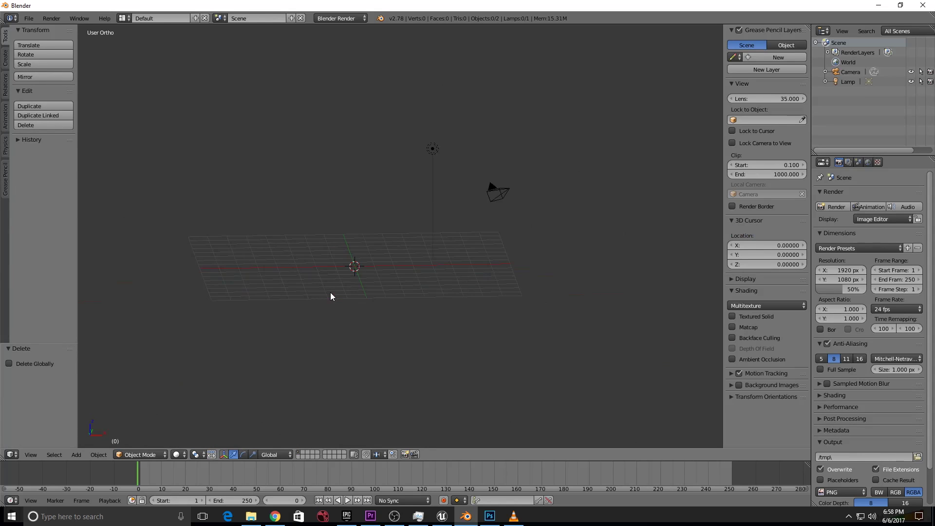
scroll(330, 296, "up", 4)
middle_click_drag(352, 296, 501, 322)
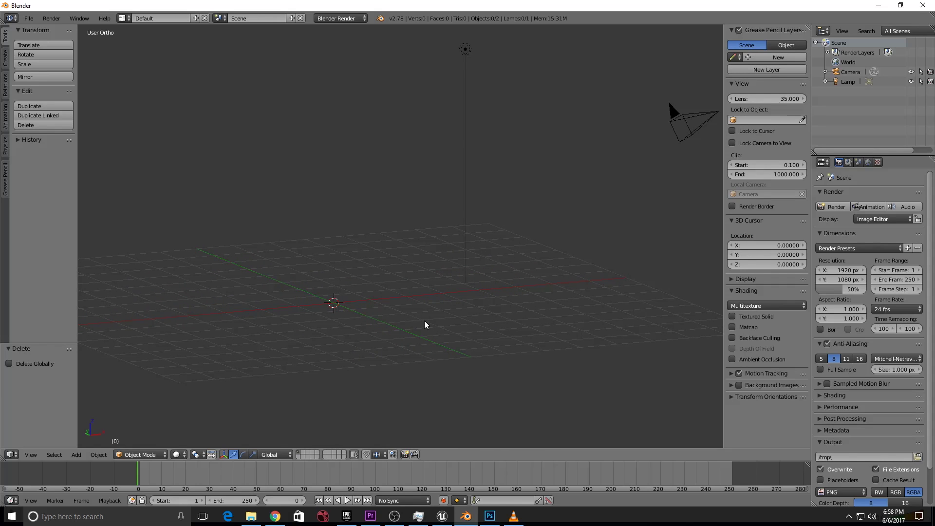